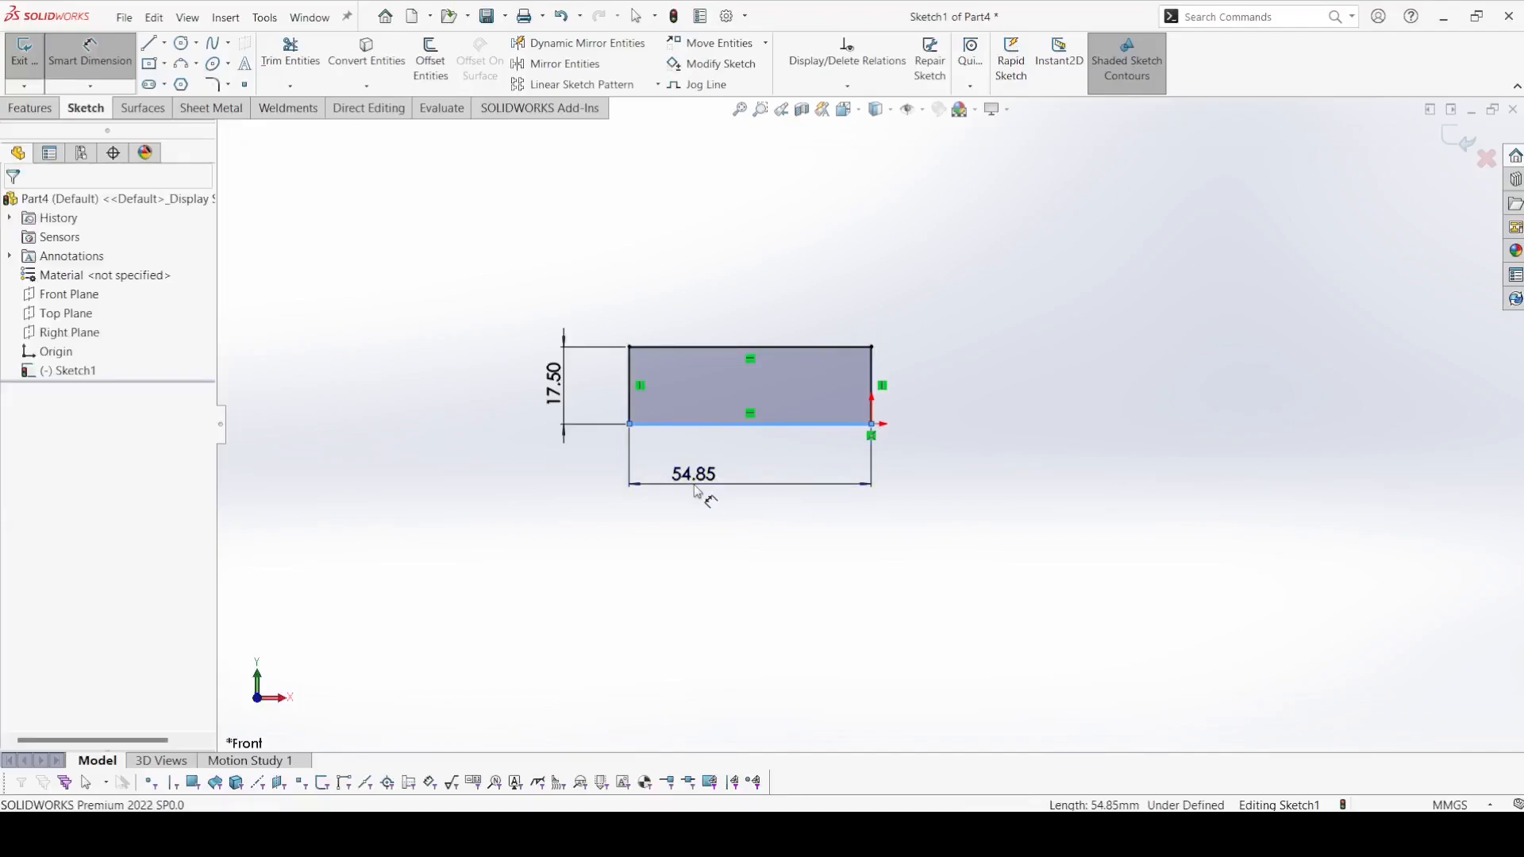
Dimension the rectangle's lower edge with a width of 70/2 mm
{"action": "left_click", "coordinate": [699, 492]}
{"action": "type", "text": "70/2"}
{"action": "key", "text": "Return"}
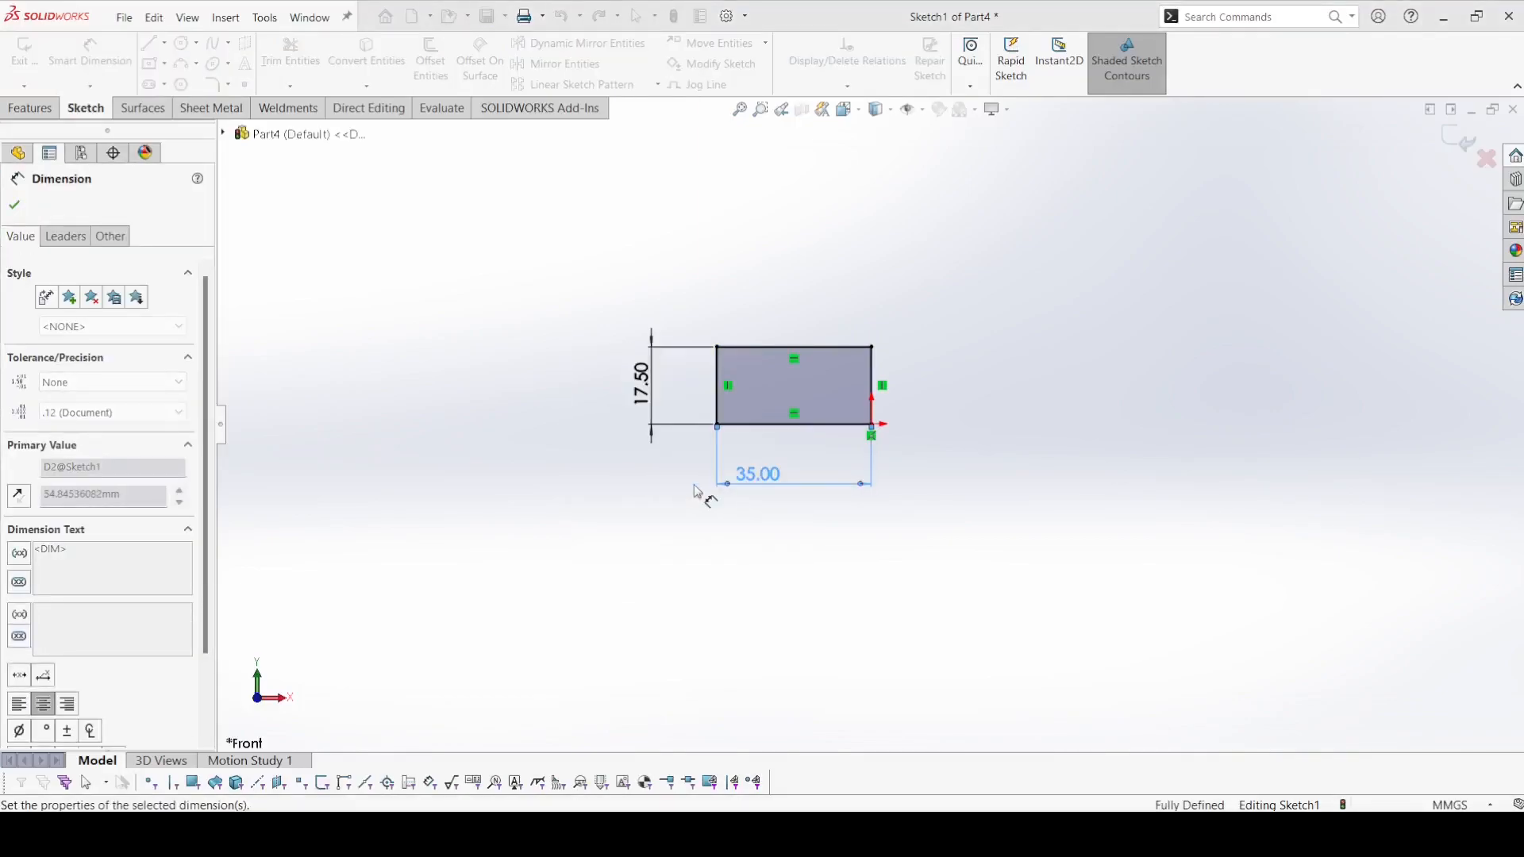
{"action": "left_click", "coordinate": [13, 205]}
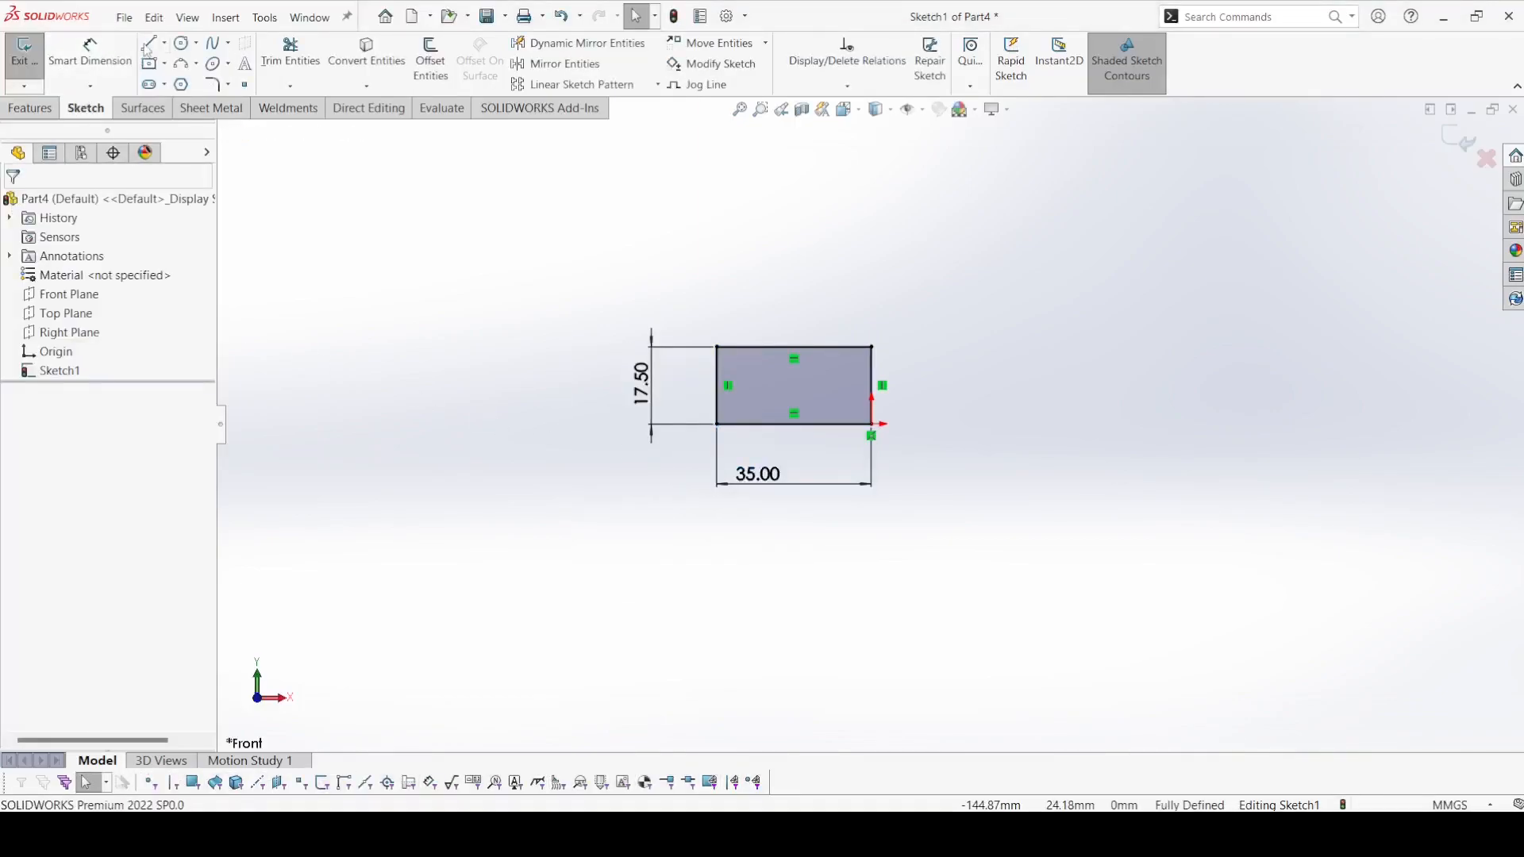
Sketch three lines forming a smaller box about 15 mm wide and 17 mm high on the rectangle's upper edge, flush with its right side
{"action": "key", "text": "l"}
{"action": "left_click", "coordinate": [872, 347]}
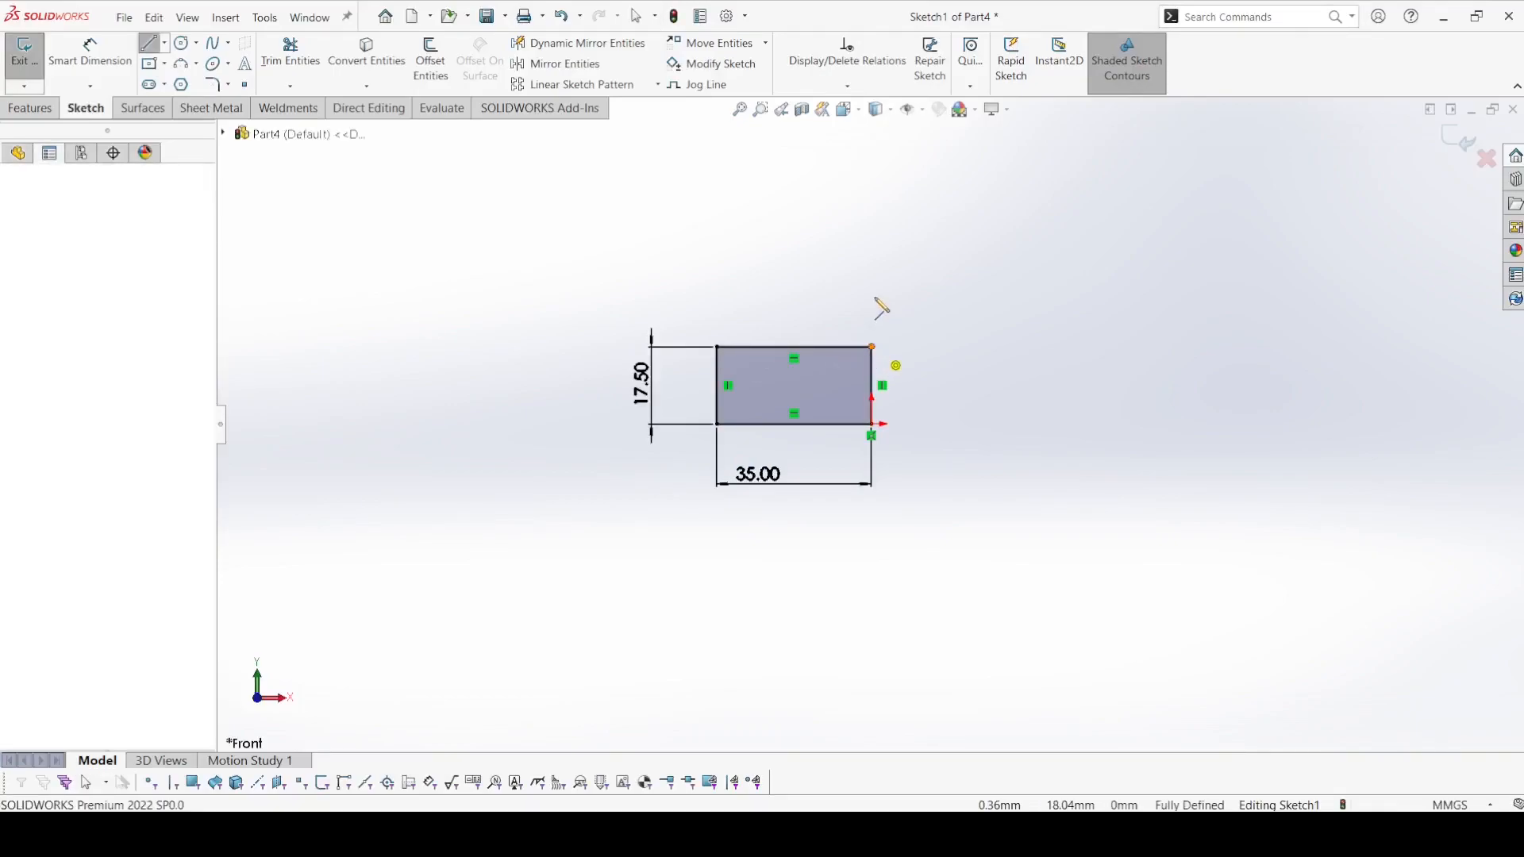
{"action": "left_click", "coordinate": [872, 273]}
{"action": "left_click", "coordinate": [805, 273]}
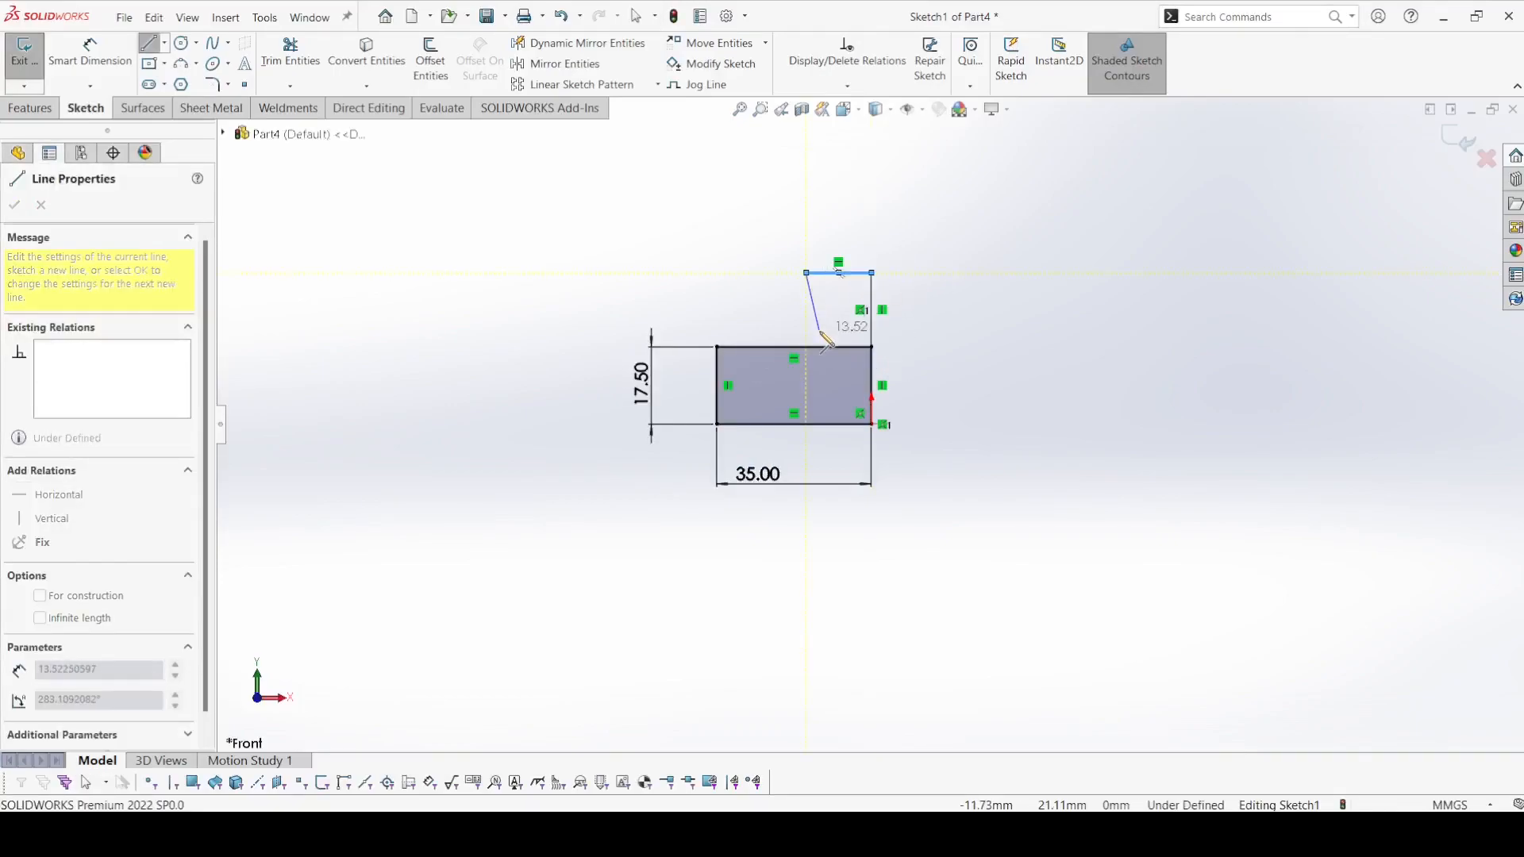
{"action": "left_click", "coordinate": [806, 347]}
{"action": "key", "text": "Escape"}
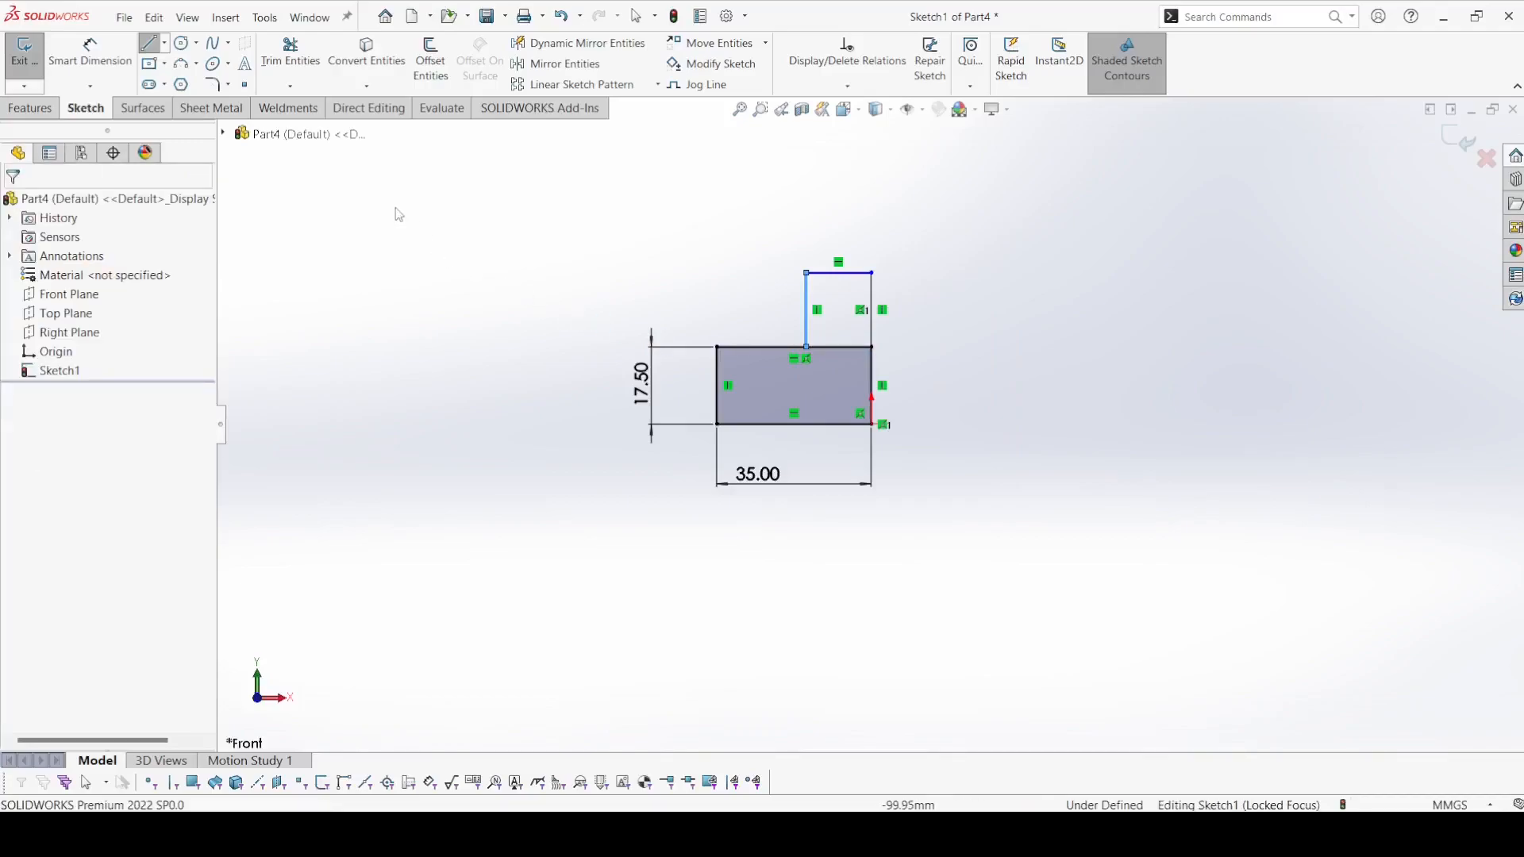
Dimension the small upper box's top line with a width of 25/2 mm
{"action": "left_click", "coordinate": [97, 70]}
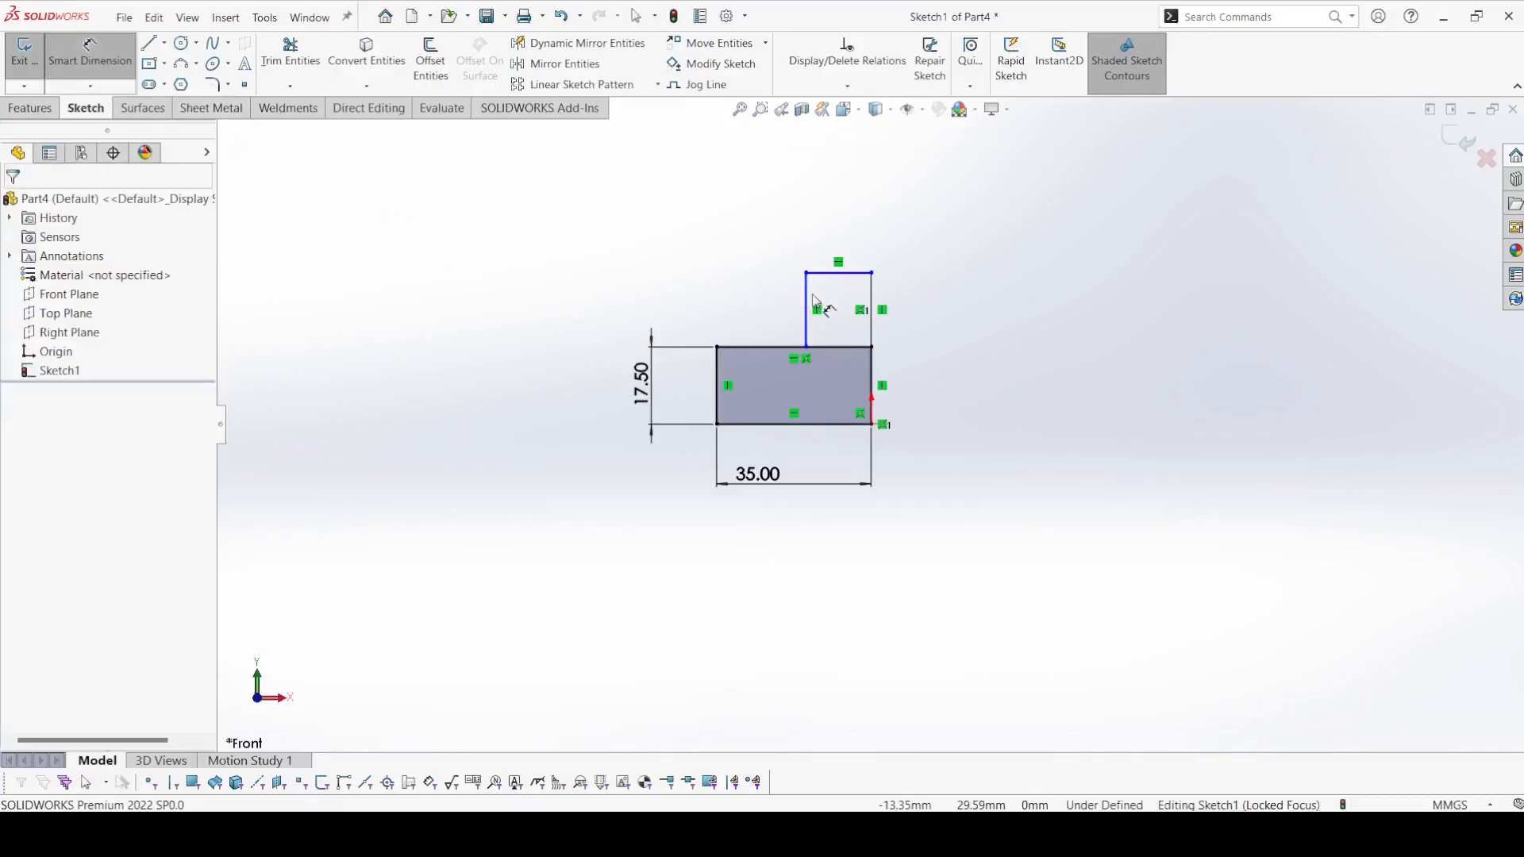
{"action": "left_click", "coordinate": [825, 274]}
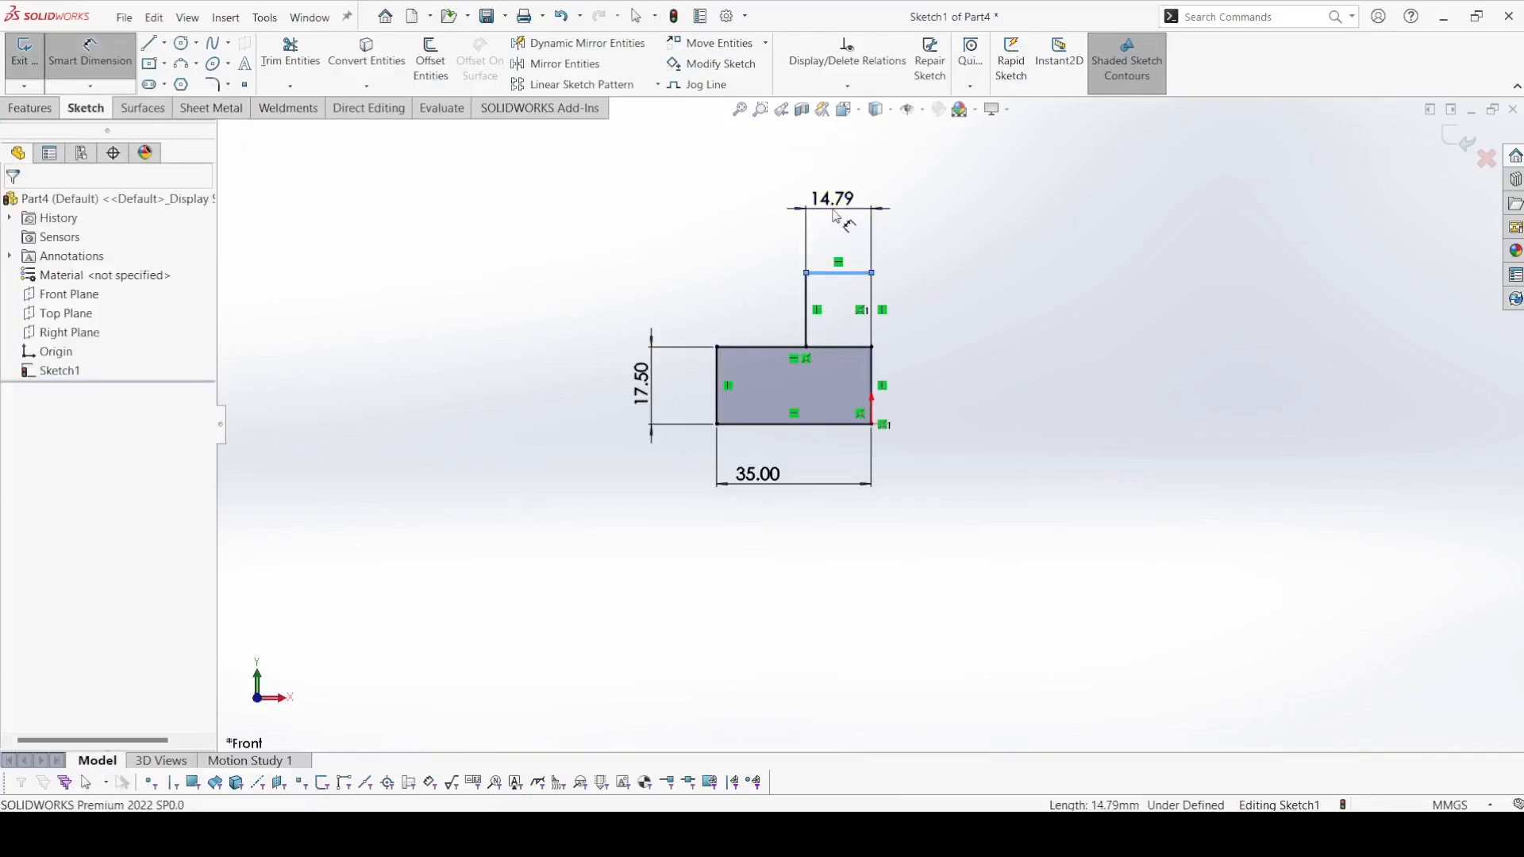
{"action": "left_click", "coordinate": [835, 216]}
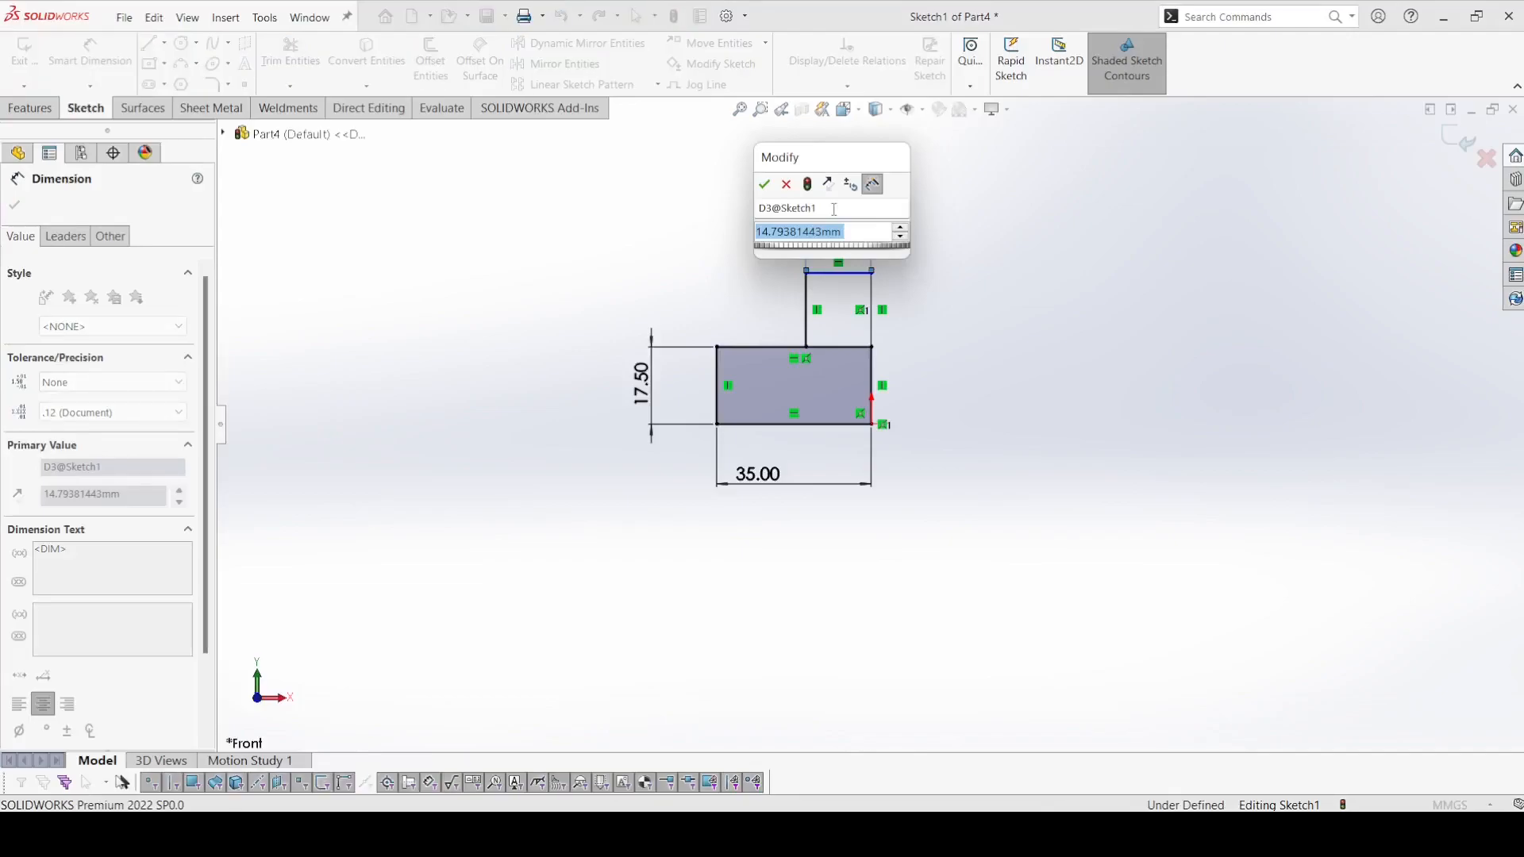
{"action": "type", "text": "25/25"}
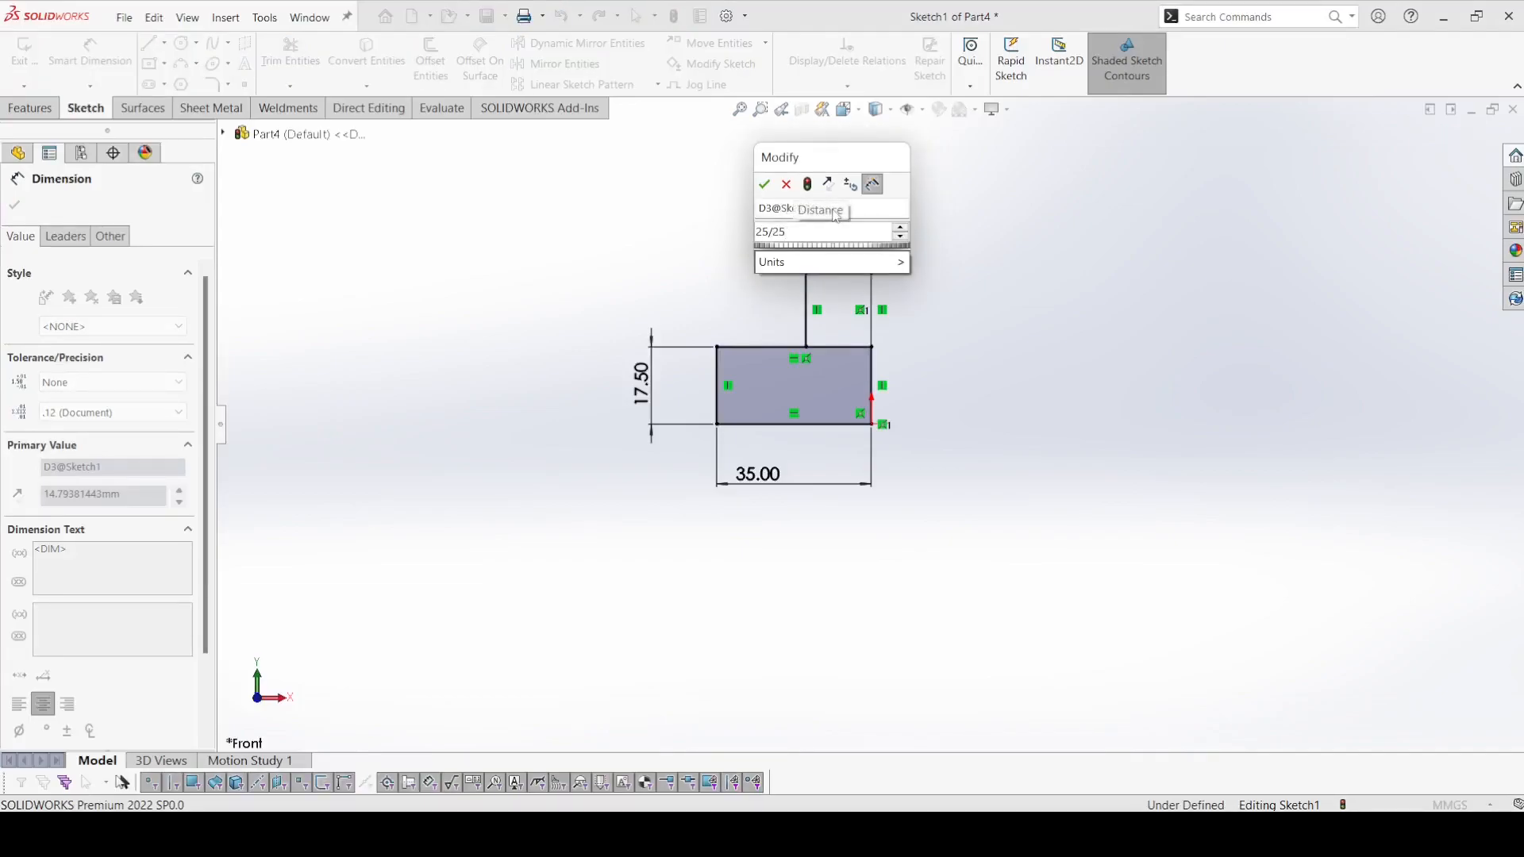
{"action": "key", "text": "BackSpace"}
{"action": "key", "text": "Return"}
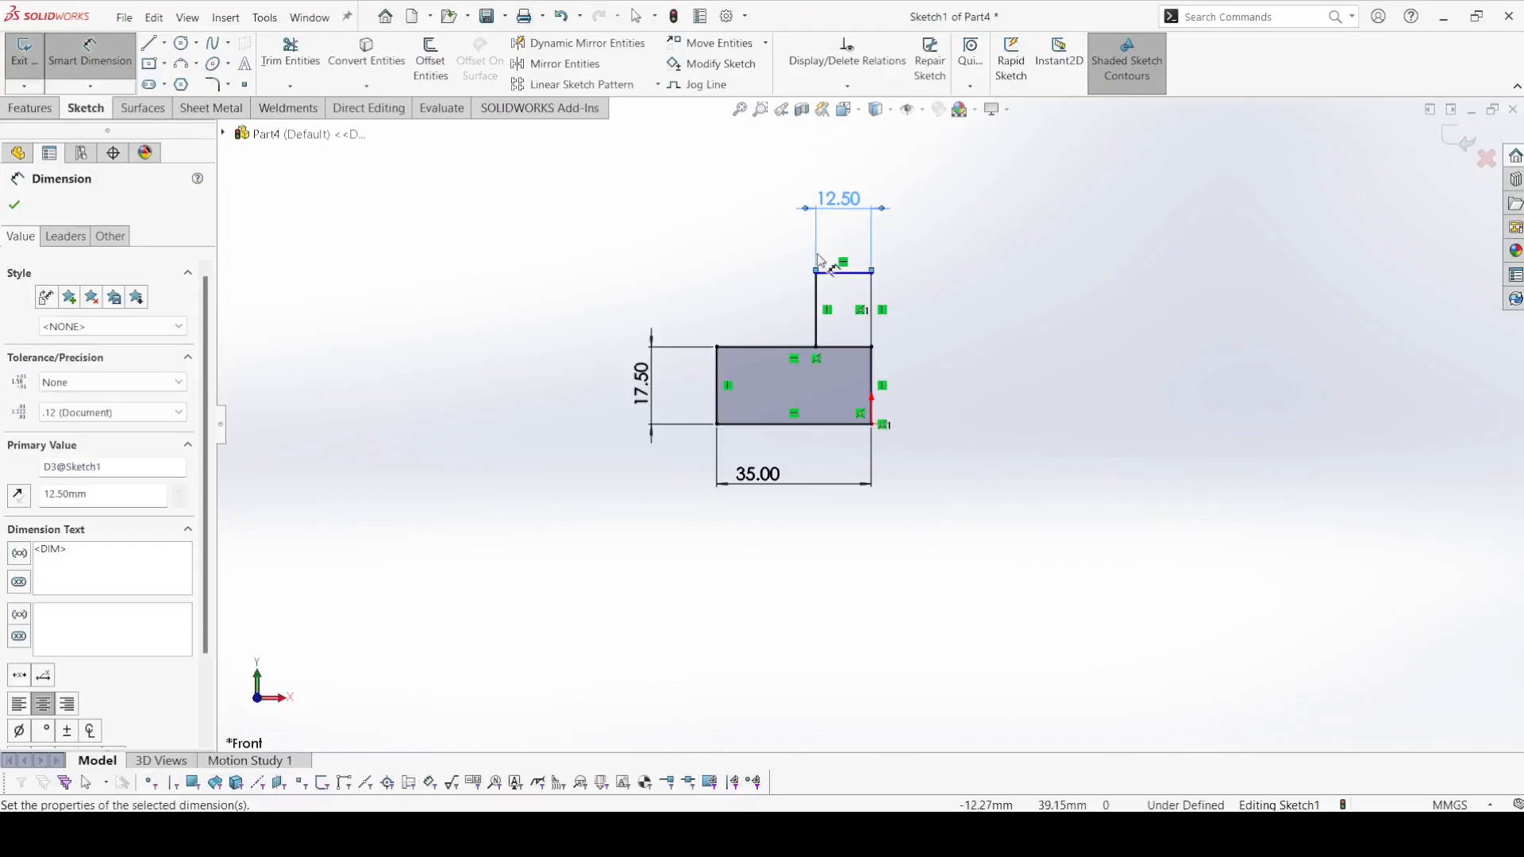
Dimension the overall height from the profile's base line to the small box's top line as 25 mm
{"action": "left_click", "coordinate": [826, 273]}
{"action": "left_click", "coordinate": [797, 425]}
{"action": "left_click", "coordinate": [560, 361]}
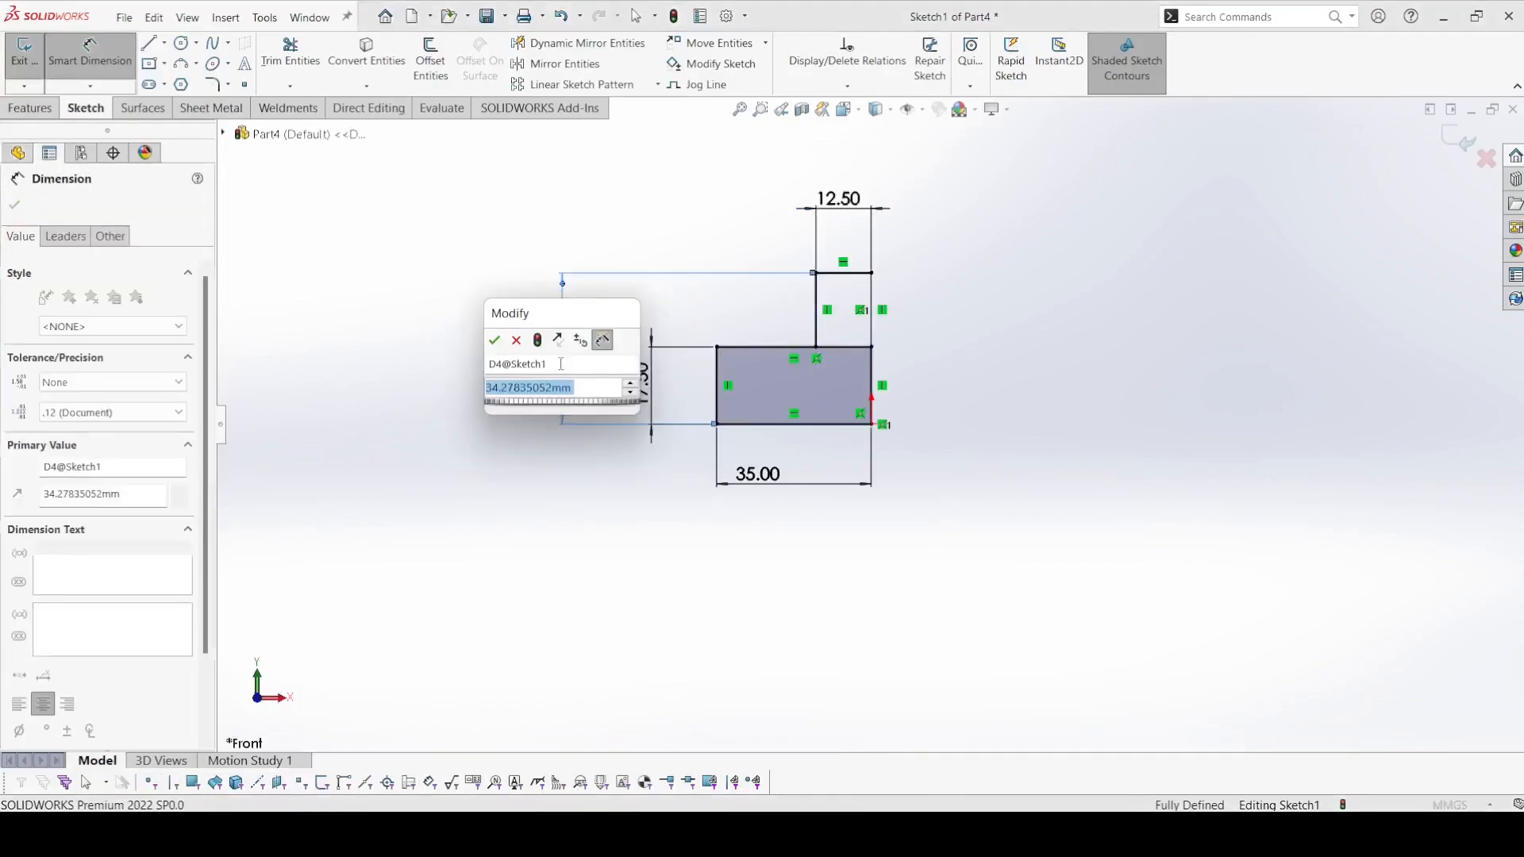
{"action": "type", "text": "25"}
{"action": "key", "text": "Return"}
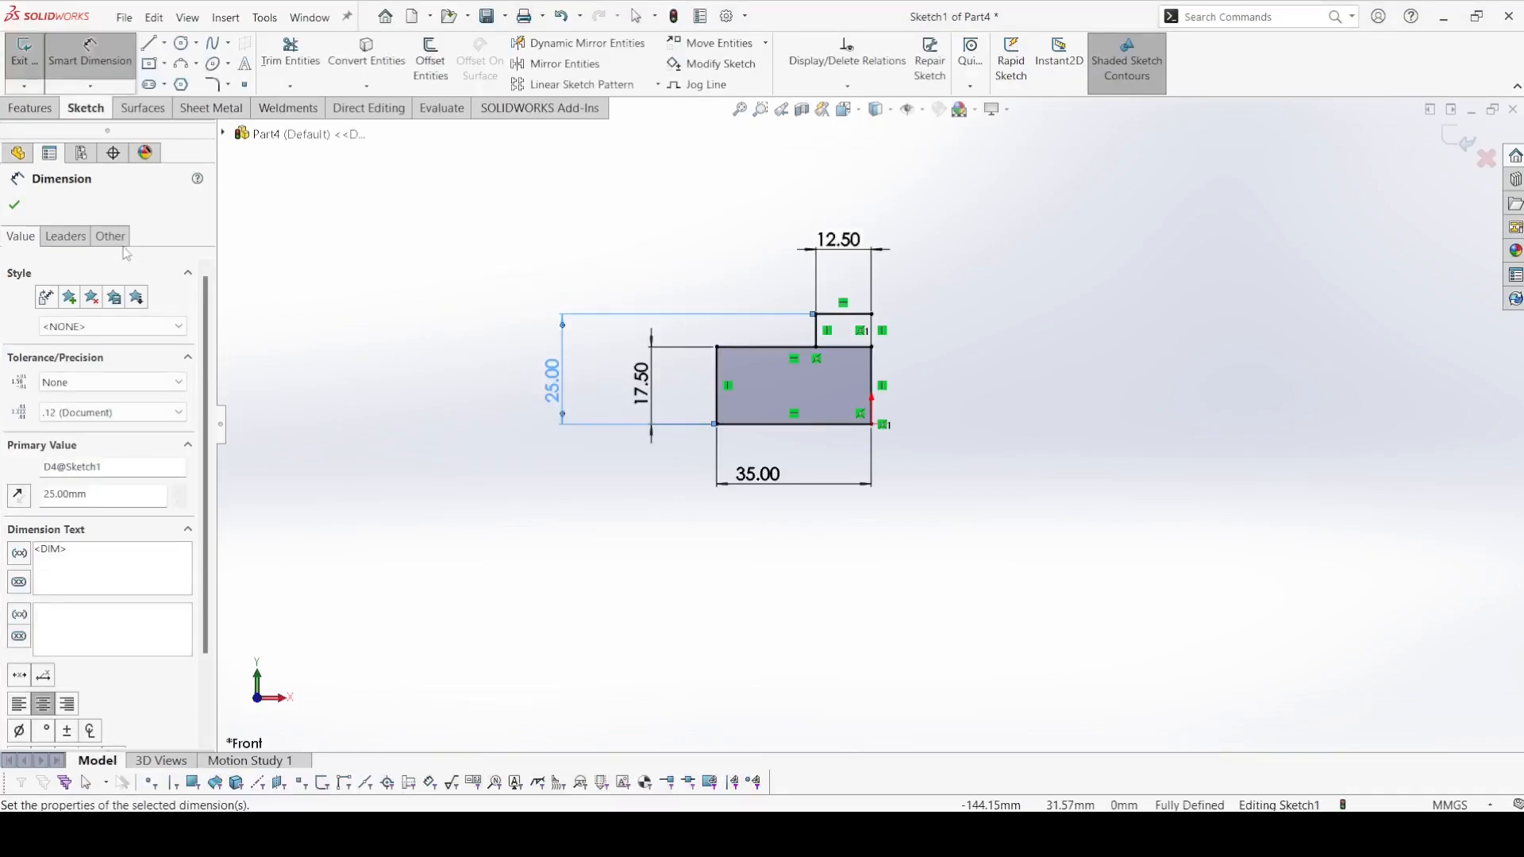
{"action": "left_click", "coordinate": [14, 204]}
Round the large rectangle's upper-left corner with a 10 mm sketch fillet
{"action": "left_click", "coordinate": [212, 84]}
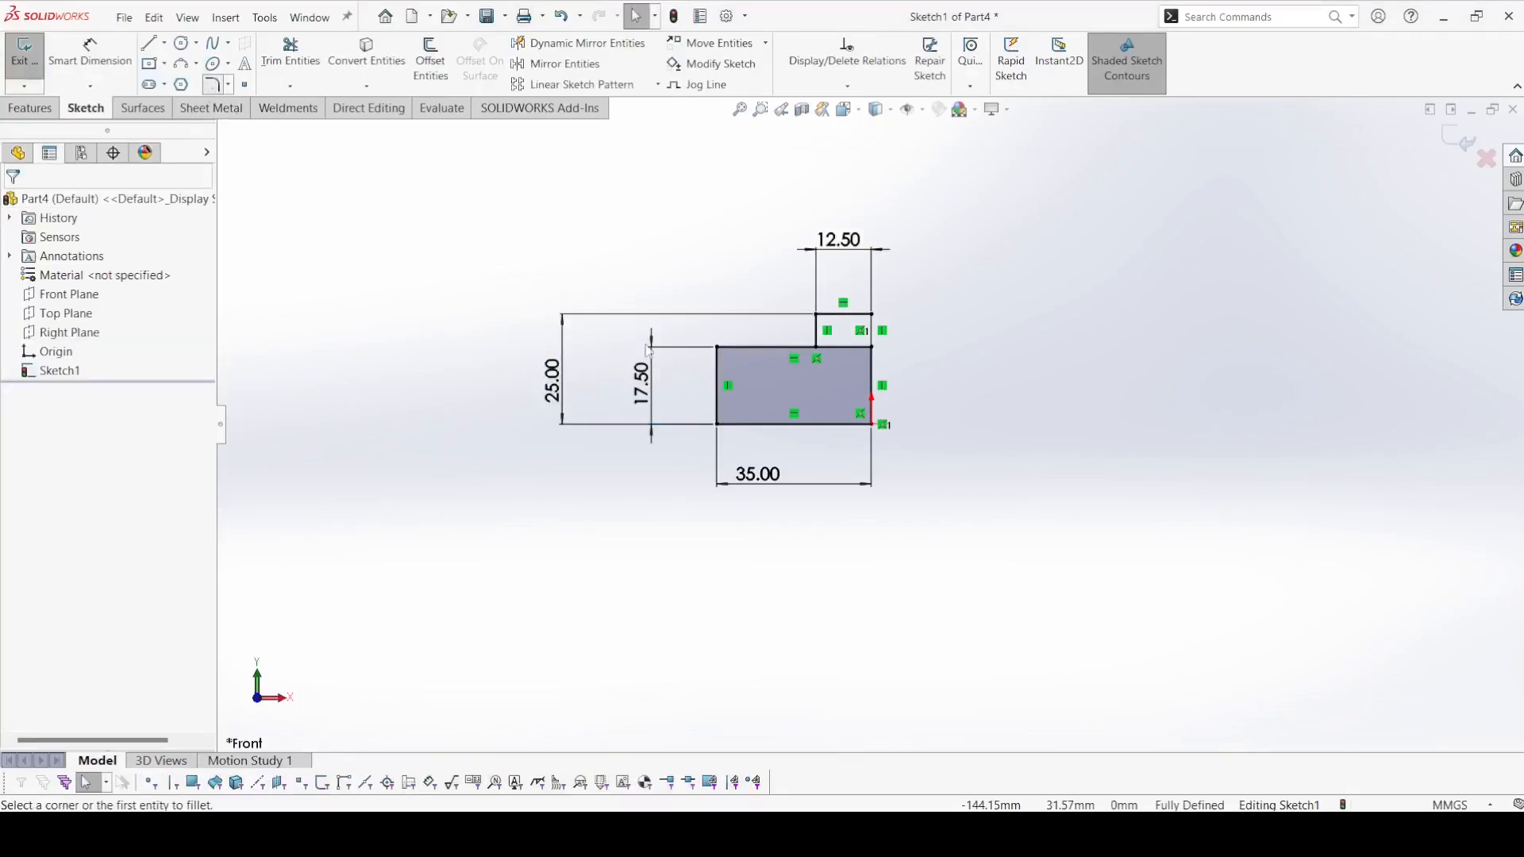
{"action": "left_click", "coordinate": [727, 358]}
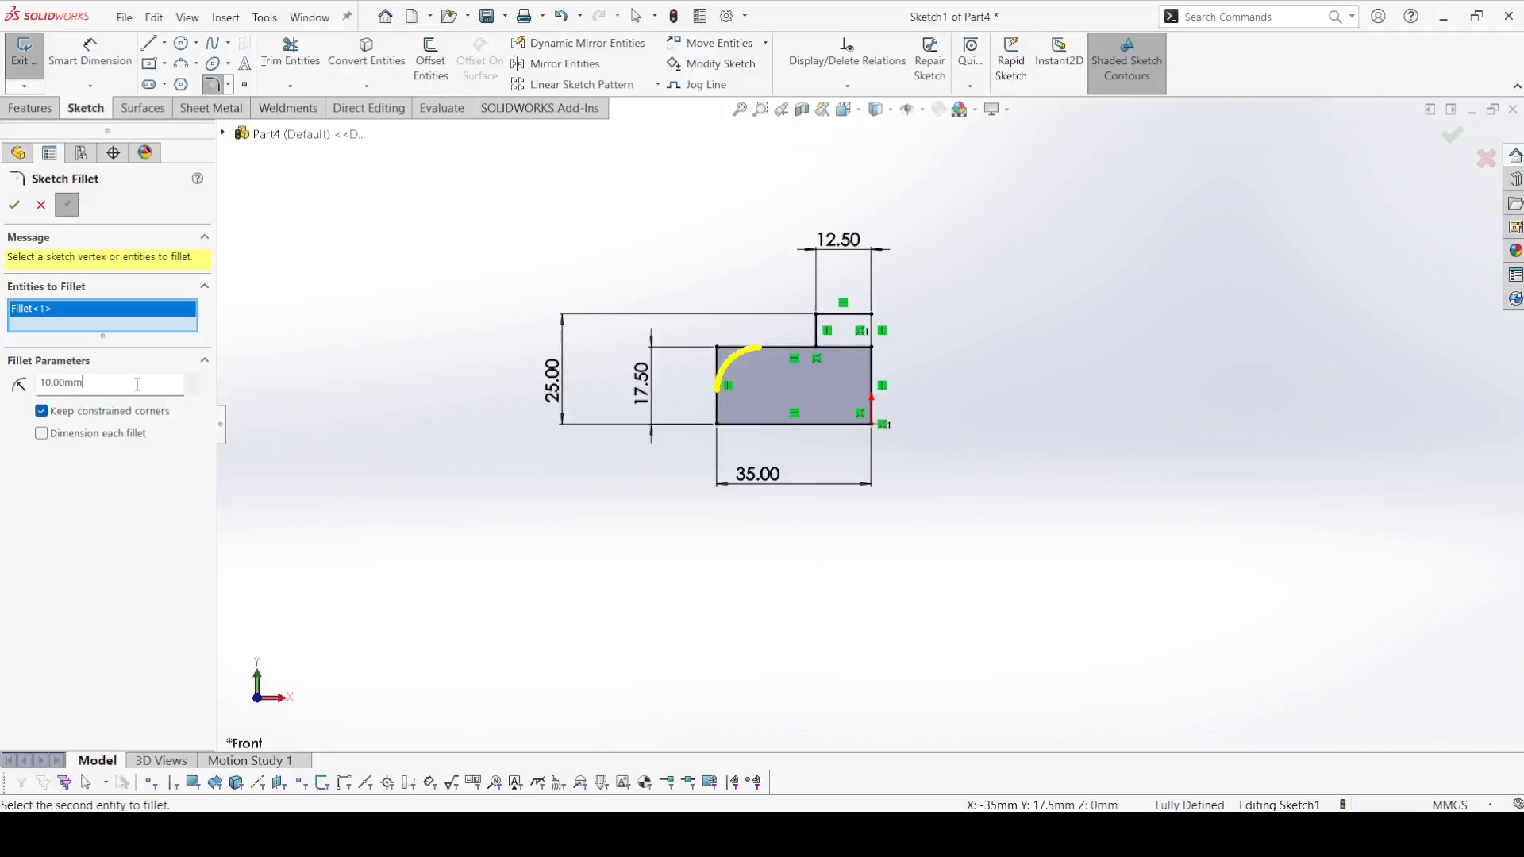
{"action": "left_click", "coordinate": [14, 205]}
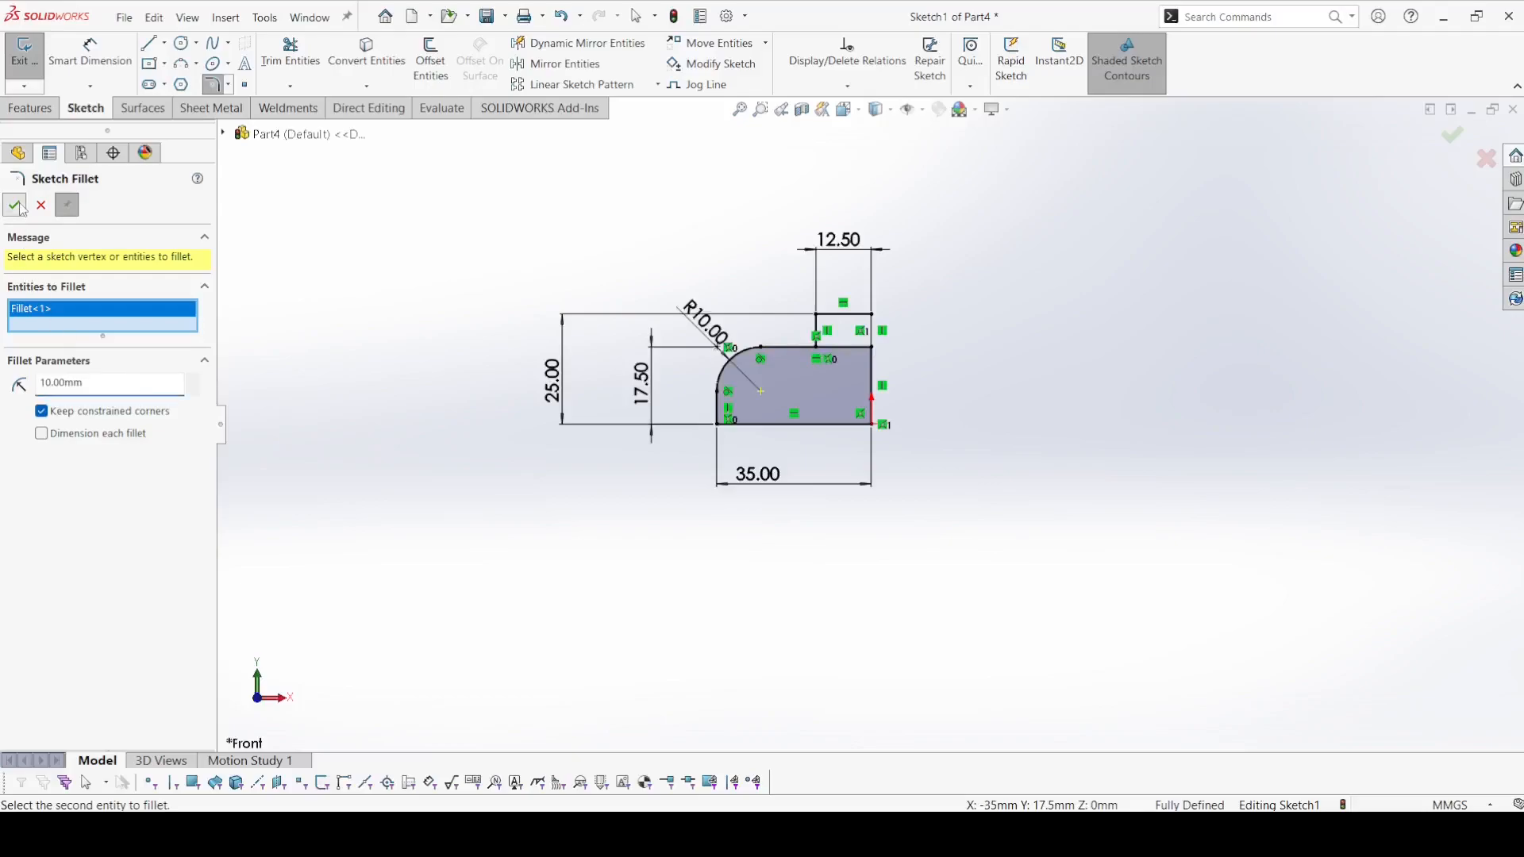
Round the small upper box's top-left corner with a 2 mm sketch fillet and finish the Sketch Fillet command
{"action": "left_click", "coordinate": [801, 347]}
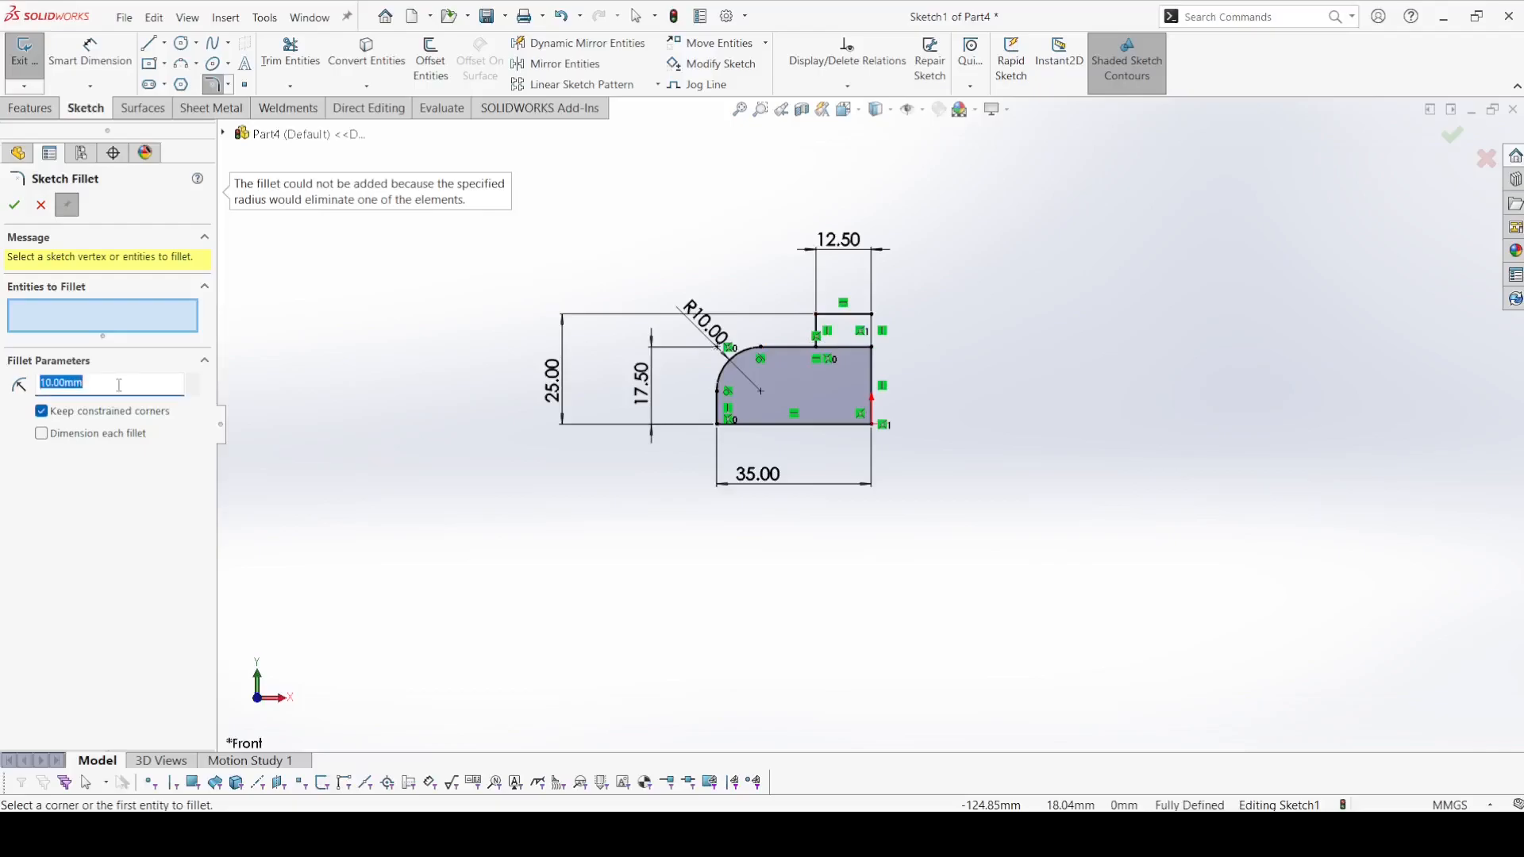
{"action": "type", "text": "23"}
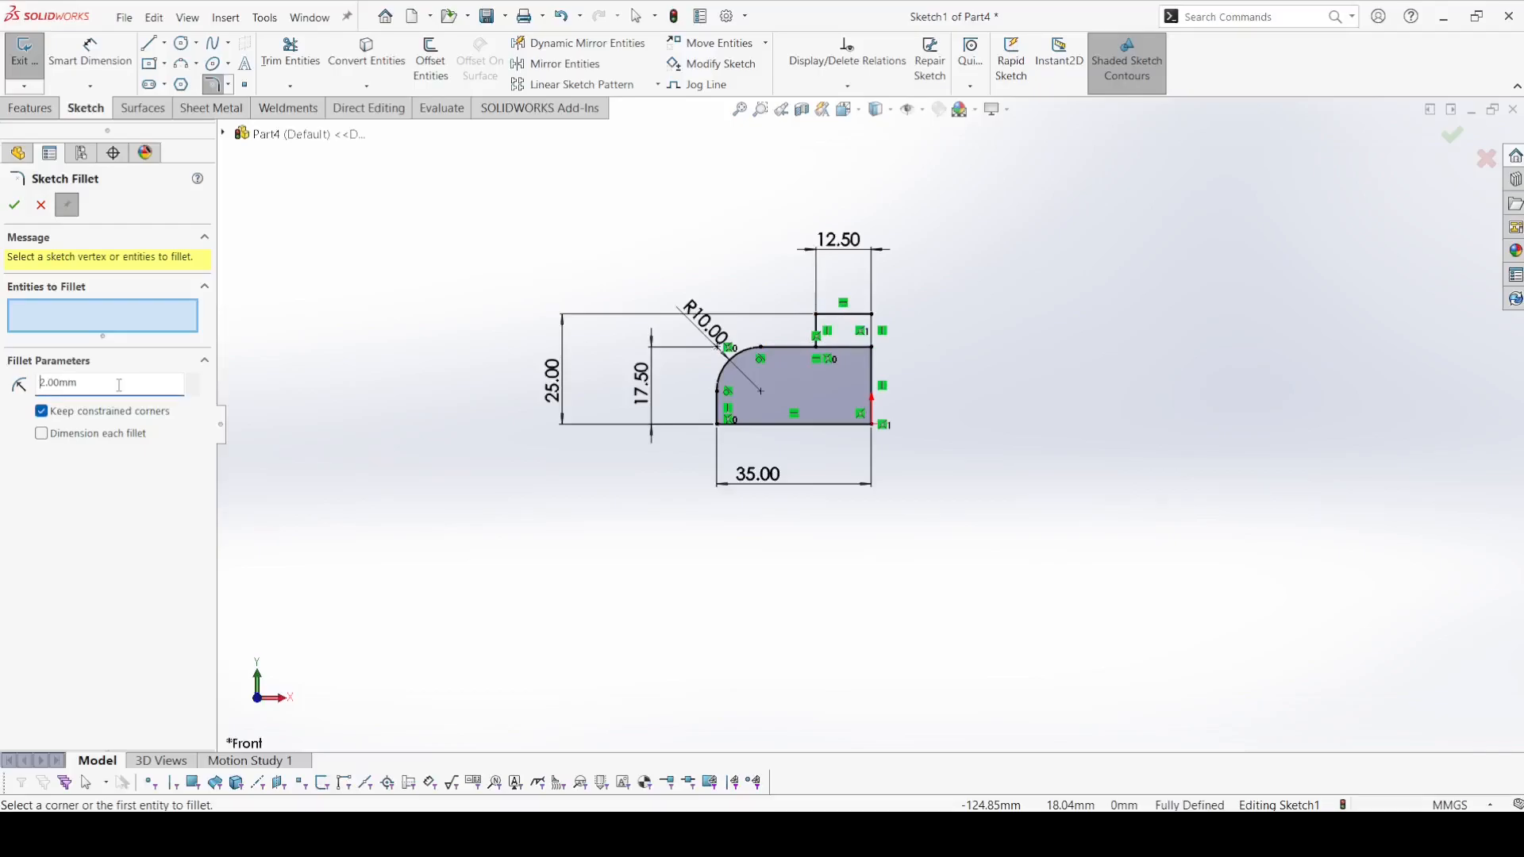
{"action": "left_click", "coordinate": [818, 316]}
{"action": "left_click", "coordinate": [13, 205]}
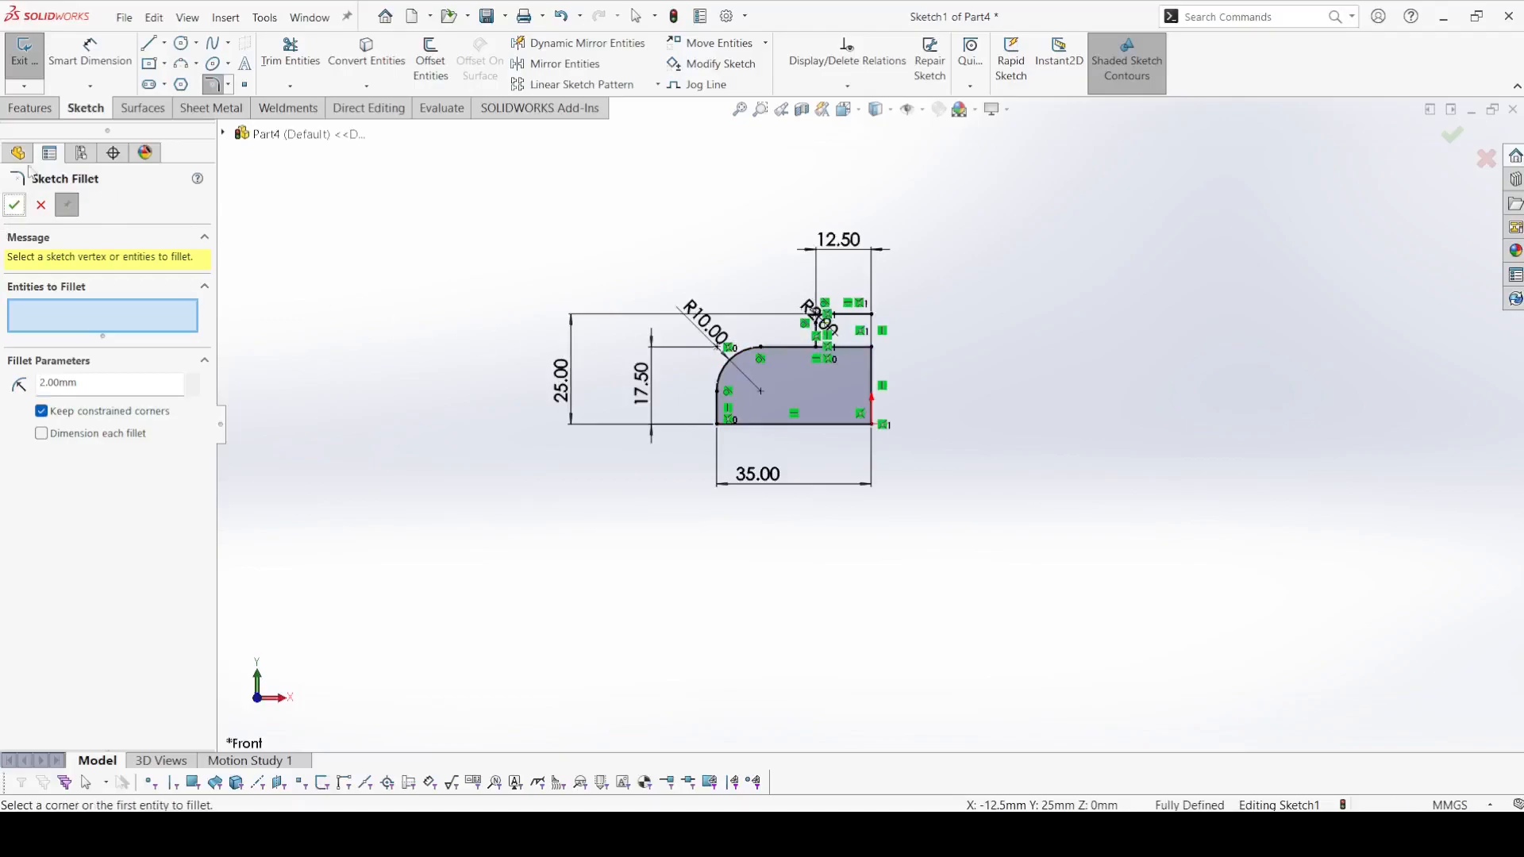
{"action": "left_click", "coordinate": [39, 111]}
{"action": "left_click", "coordinate": [14, 206]}
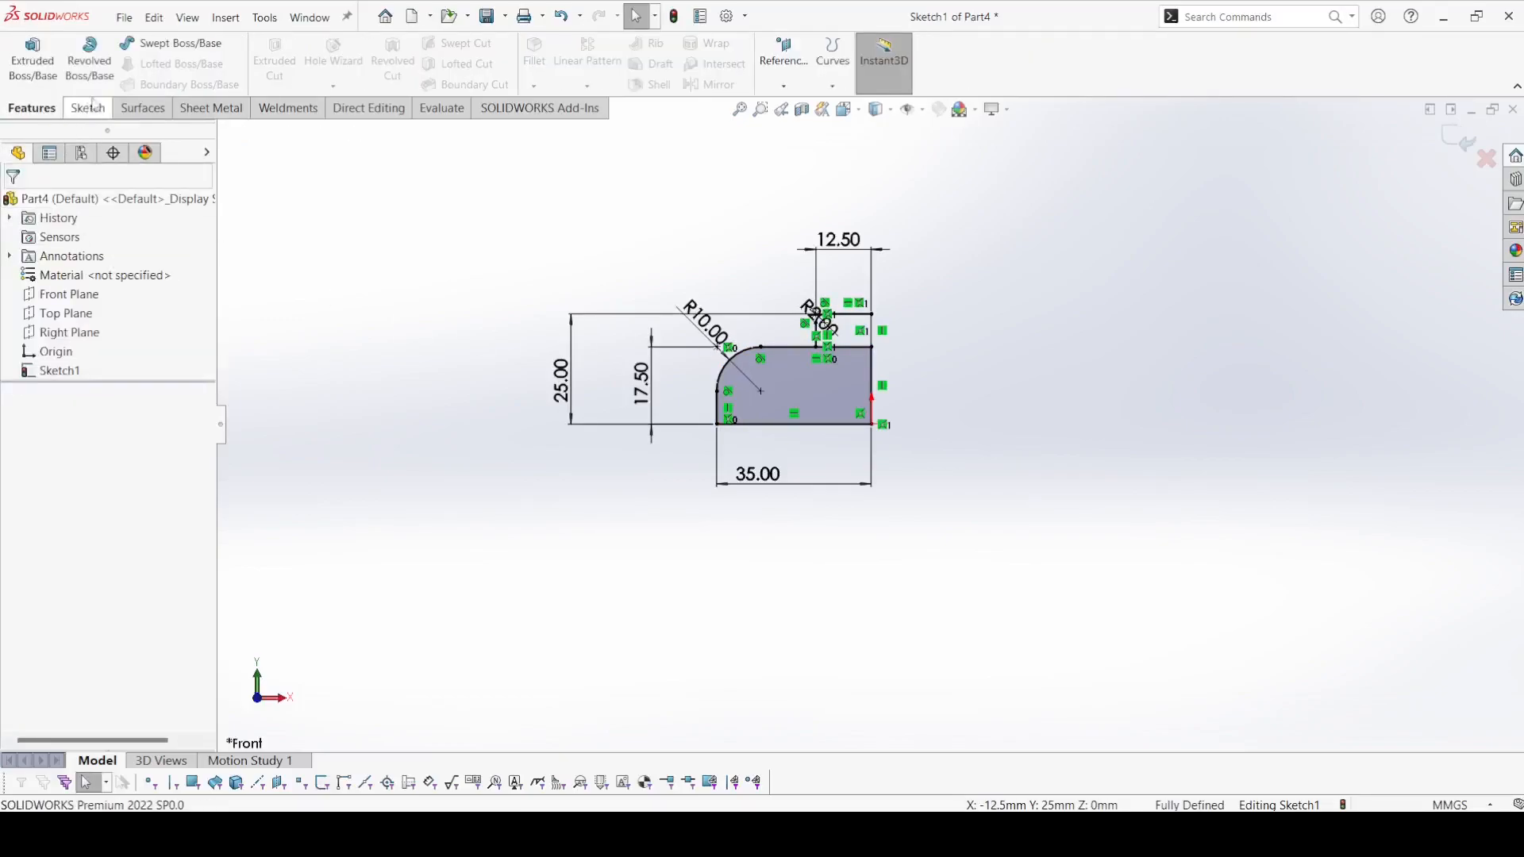
Begin a Revolved Boss/Base and select the large and small closed sketch regions as its contours
{"action": "left_click", "coordinate": [91, 68]}
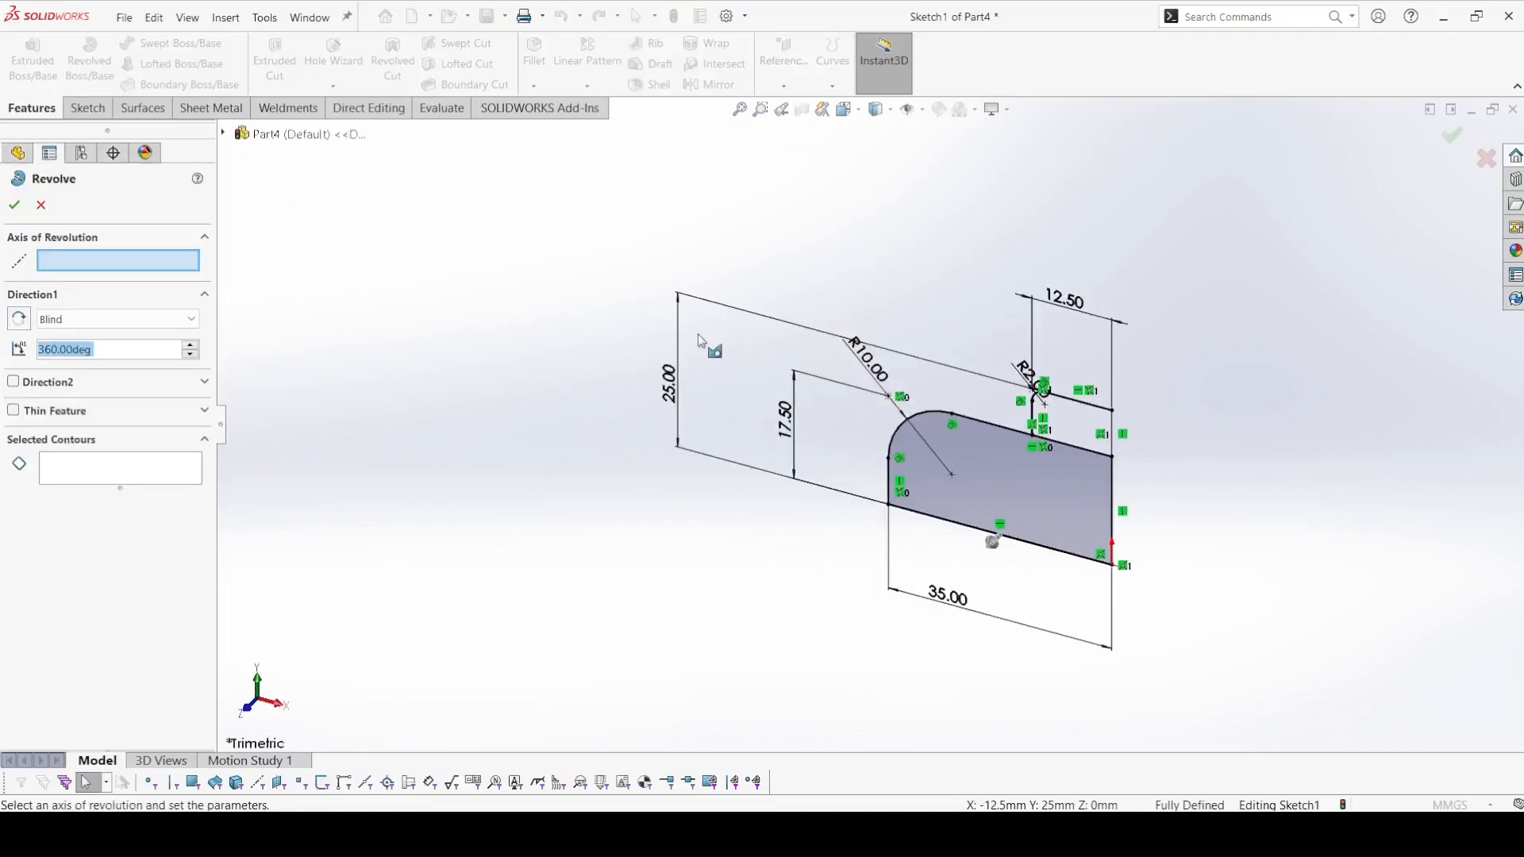
{"action": "left_click", "coordinate": [994, 486]}
{"action": "left_click", "coordinate": [1067, 422]}
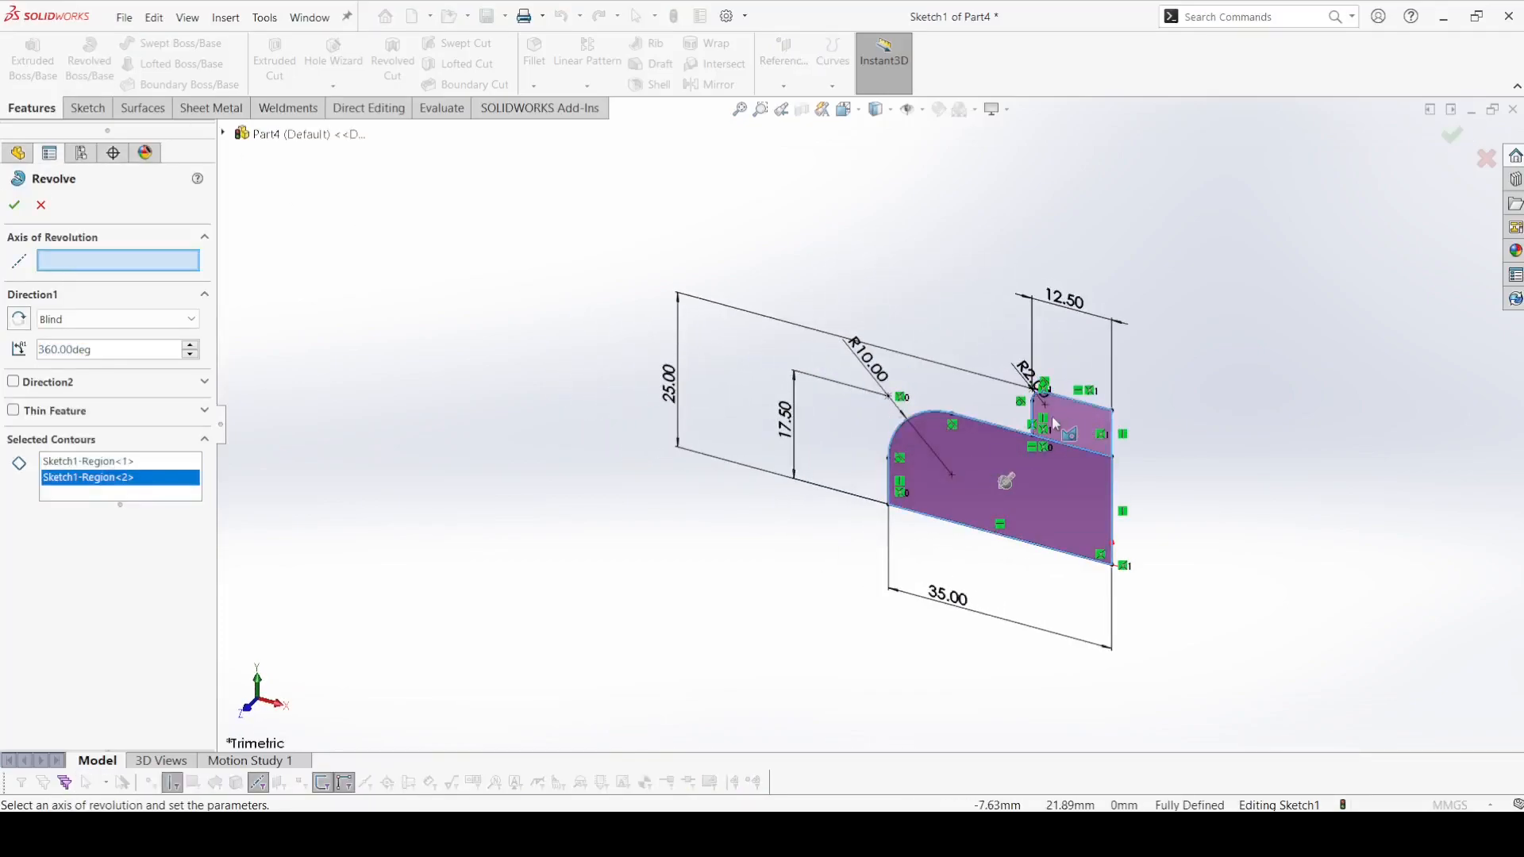
{"action": "left_click", "coordinate": [1113, 488]}
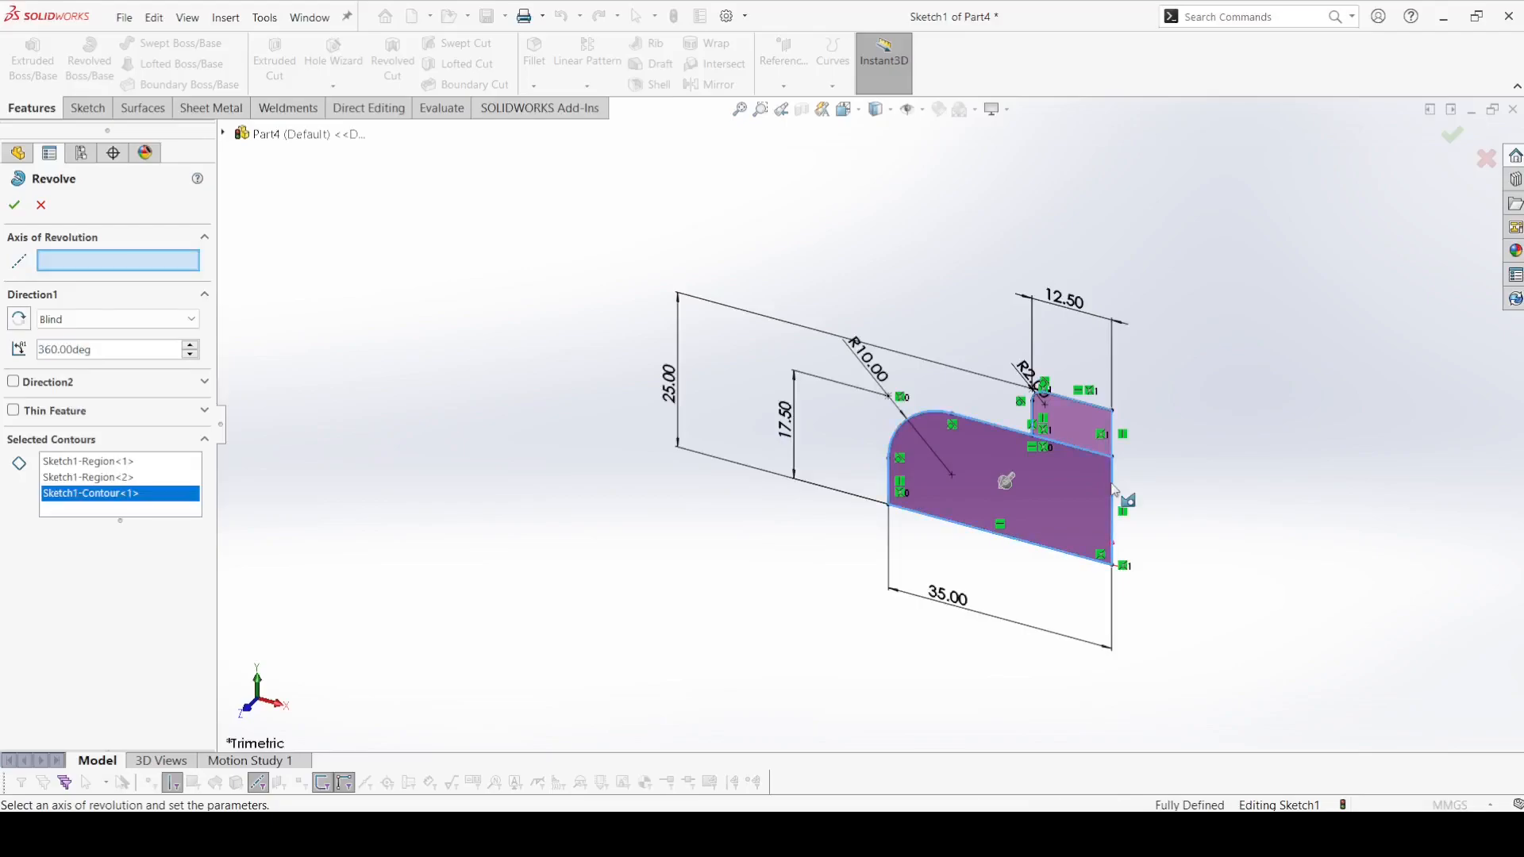
{"action": "right_click", "coordinate": [54, 497]}
{"action": "left_click", "coordinate": [89, 520]}
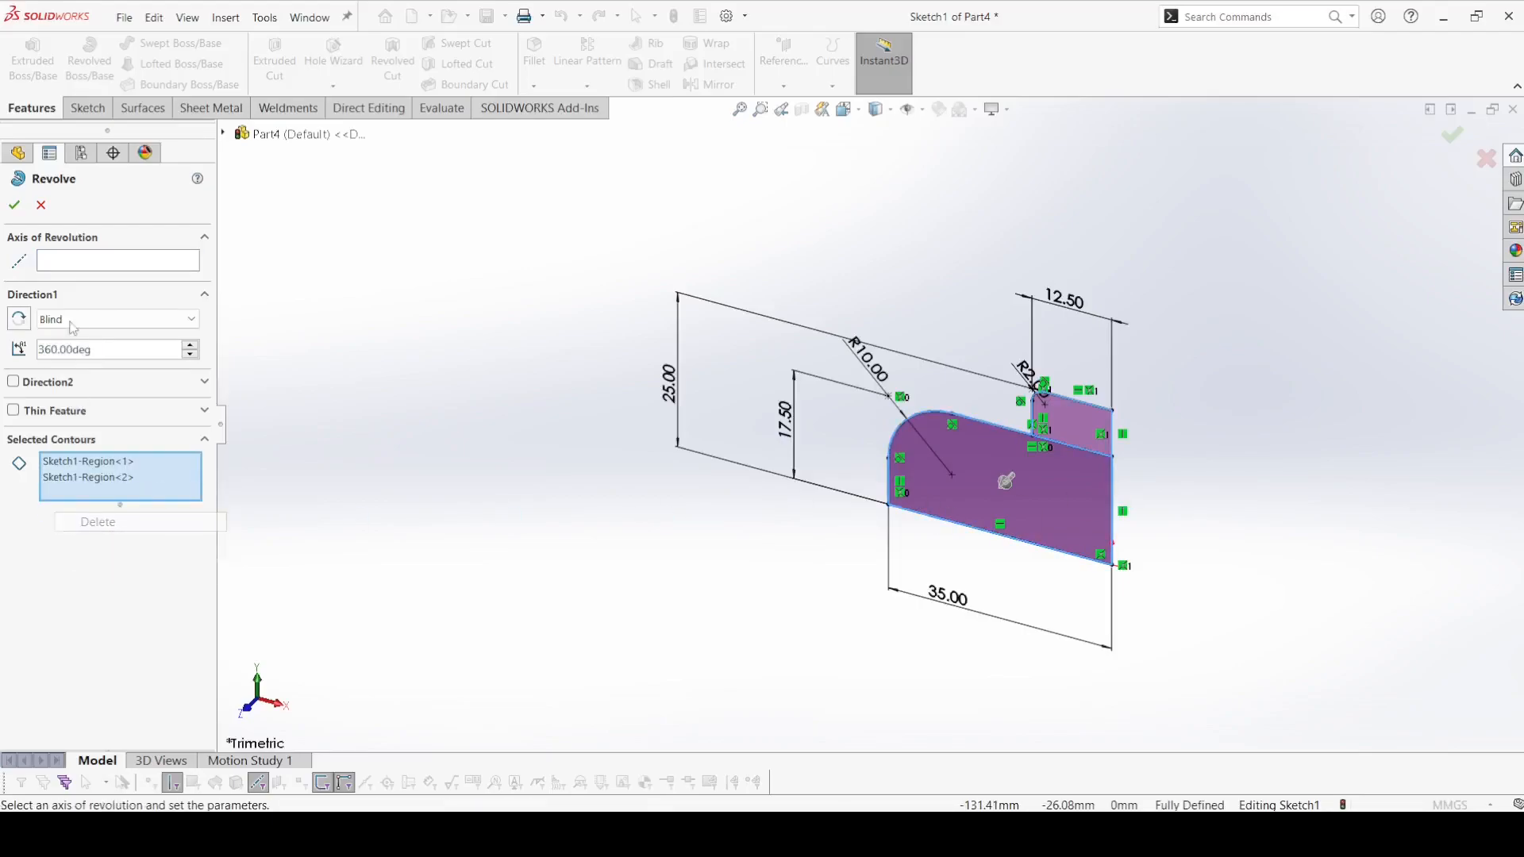
Use the profile's vertical edge through the origin as the axis and complete the 360-degree revolve
{"action": "left_click", "coordinate": [77, 268]}
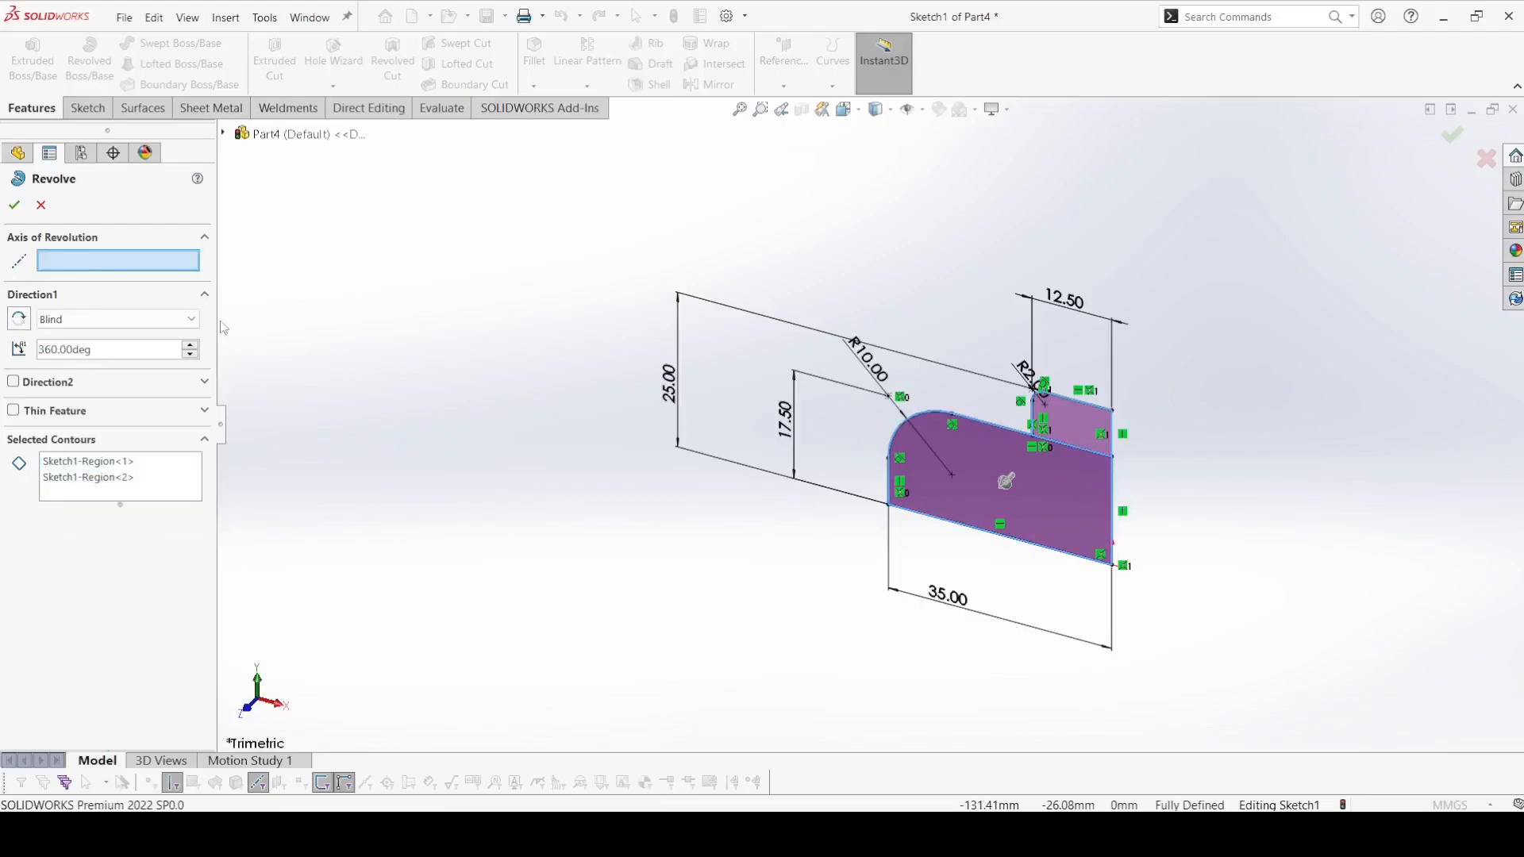
{"action": "left_click", "coordinate": [1114, 499]}
{"action": "left_click", "coordinate": [14, 206]}
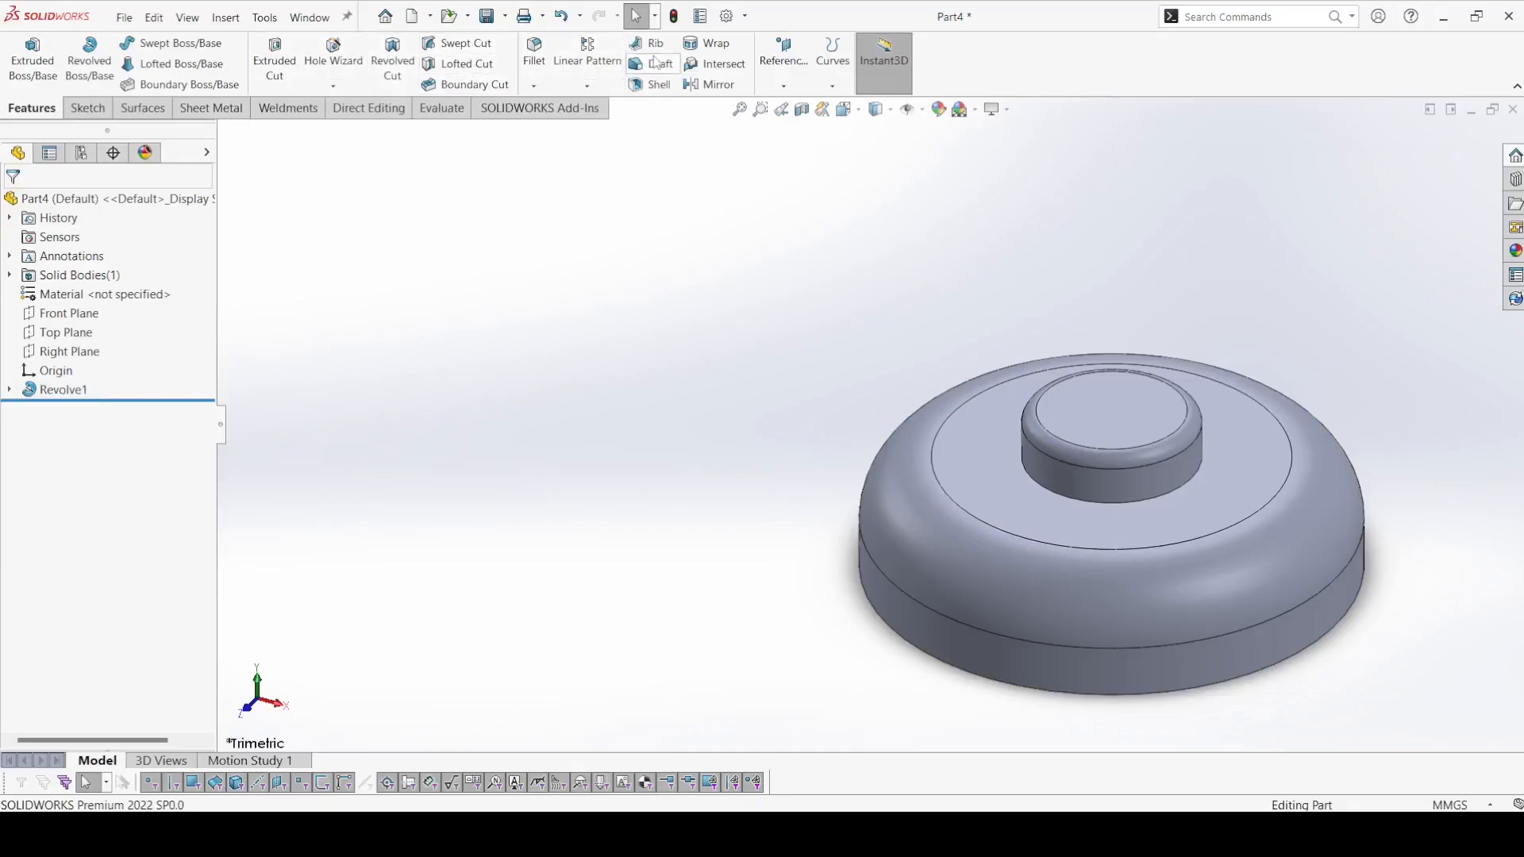
Shell the revolved body to a 2.5 mm wall thickness, removing its flat bottom face and showing the preview
{"action": "left_click", "coordinate": [655, 85]}
{"action": "middle_click_drag", "start_coordinate": [721, 368], "coordinate": [943, 495]}
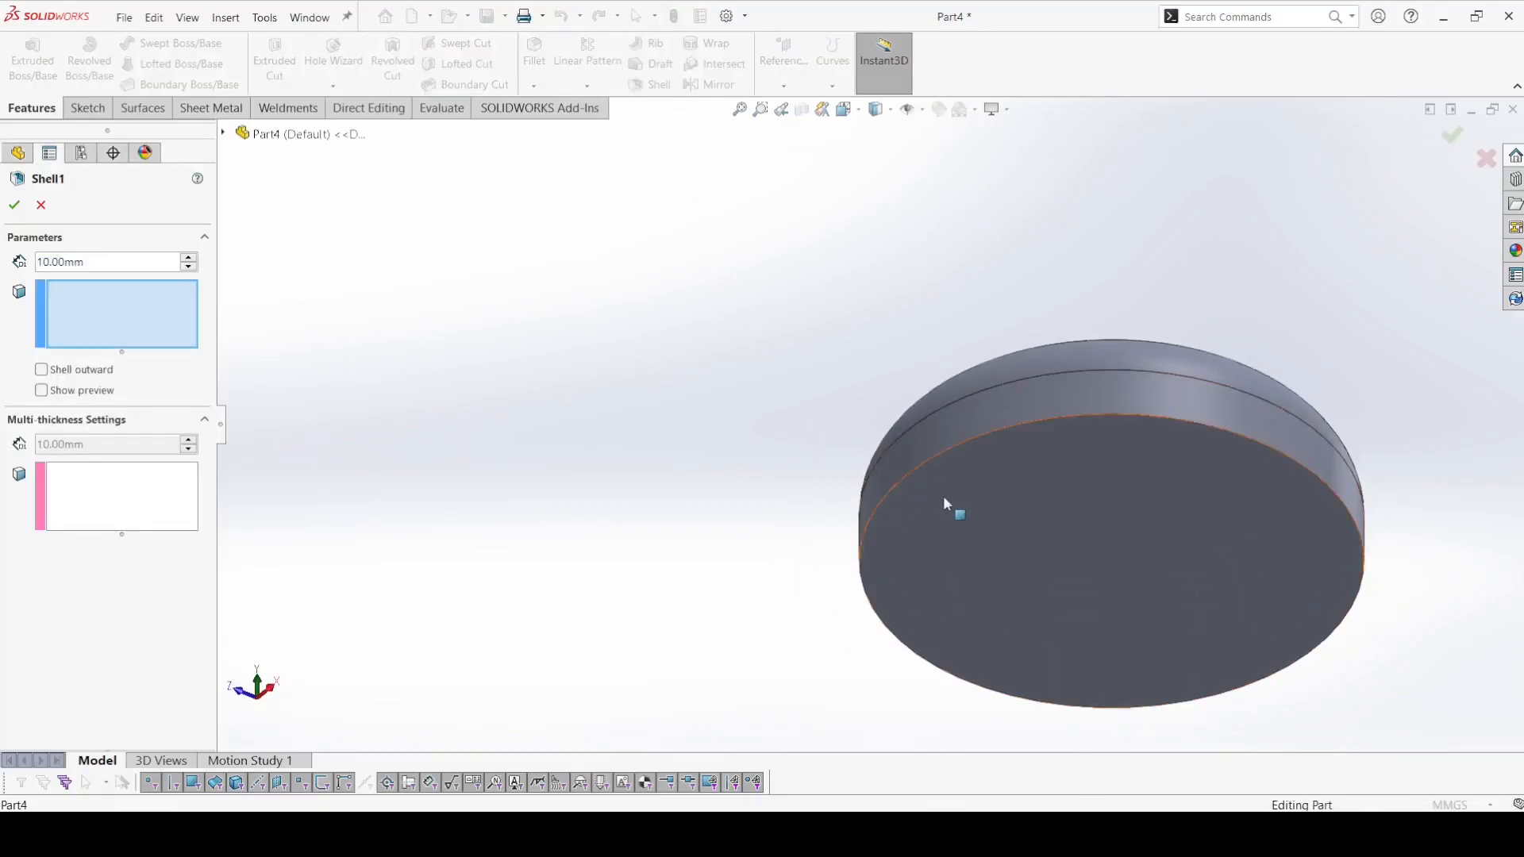
{"action": "left_click", "coordinate": [943, 497]}
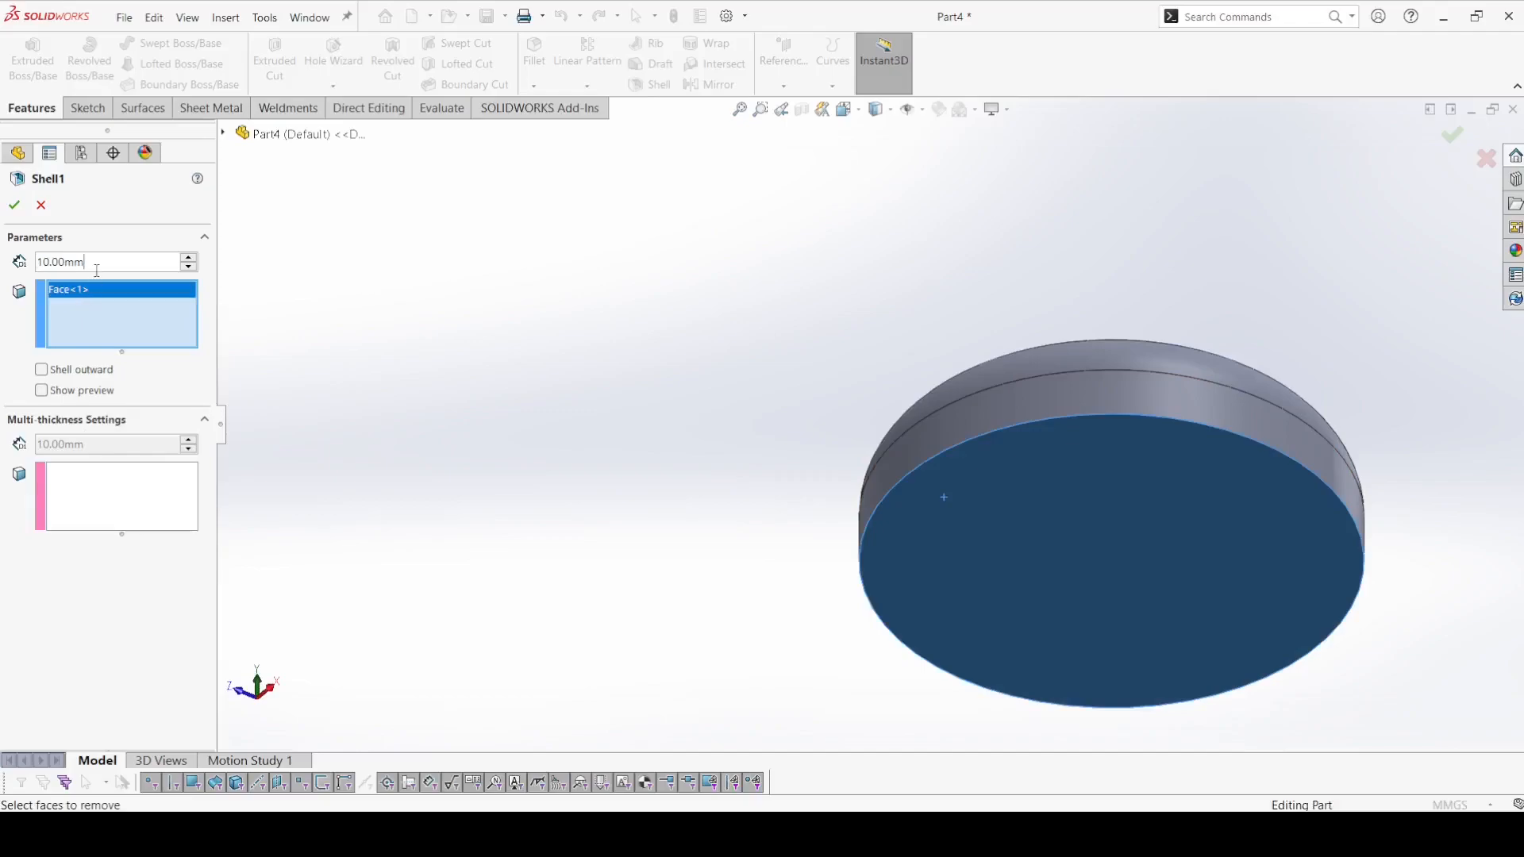
{"action": "type", "text": "2.5"}
{"action": "key", "text": "Return"}
{"action": "left_click", "coordinate": [42, 390]}
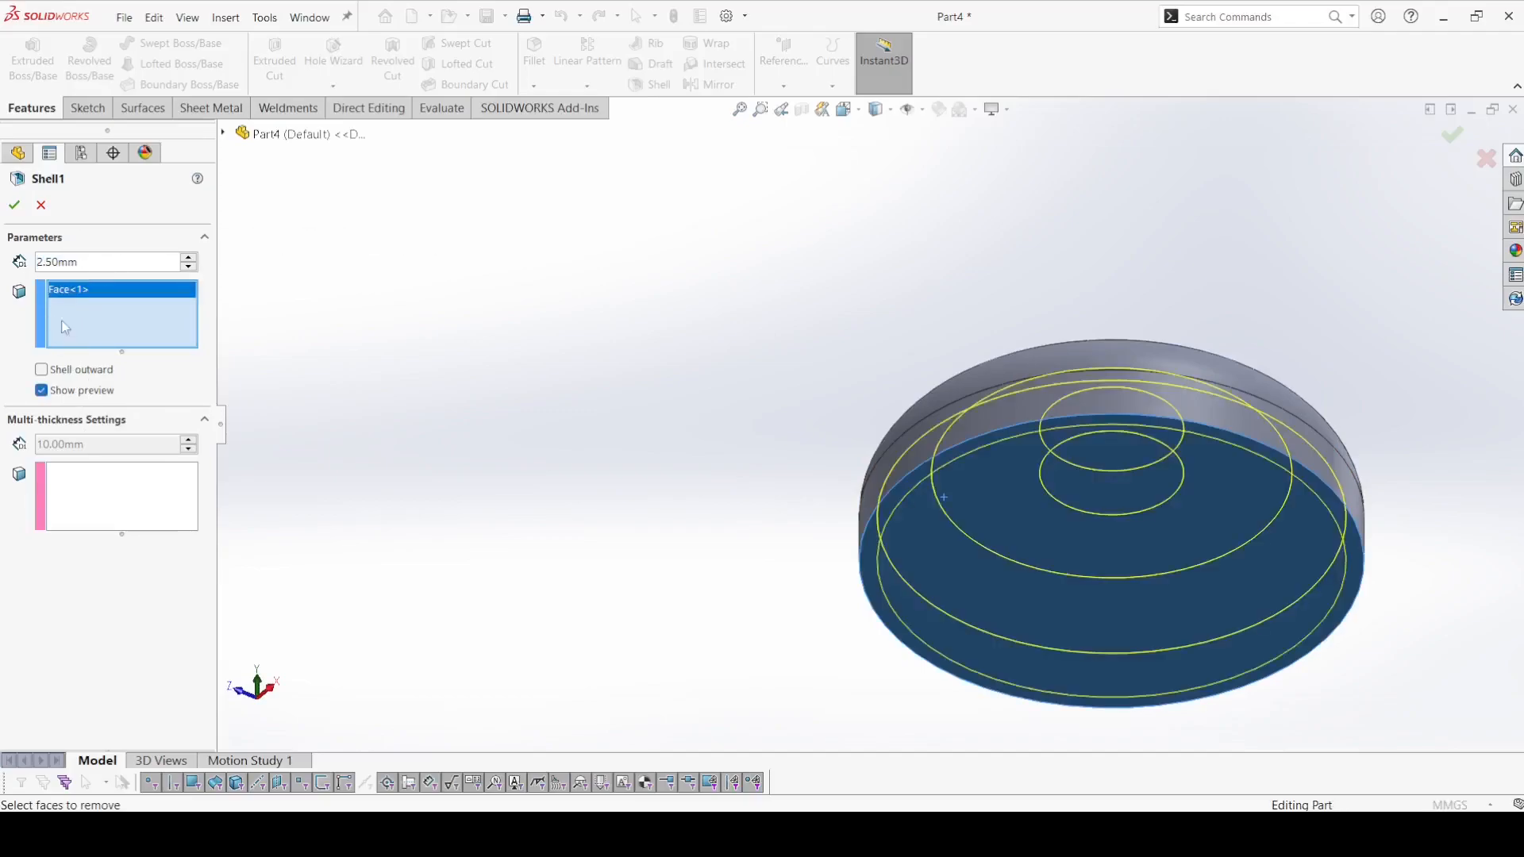
{"action": "left_click", "coordinate": [13, 205]}
{"action": "left_click", "coordinate": [826, 441]}
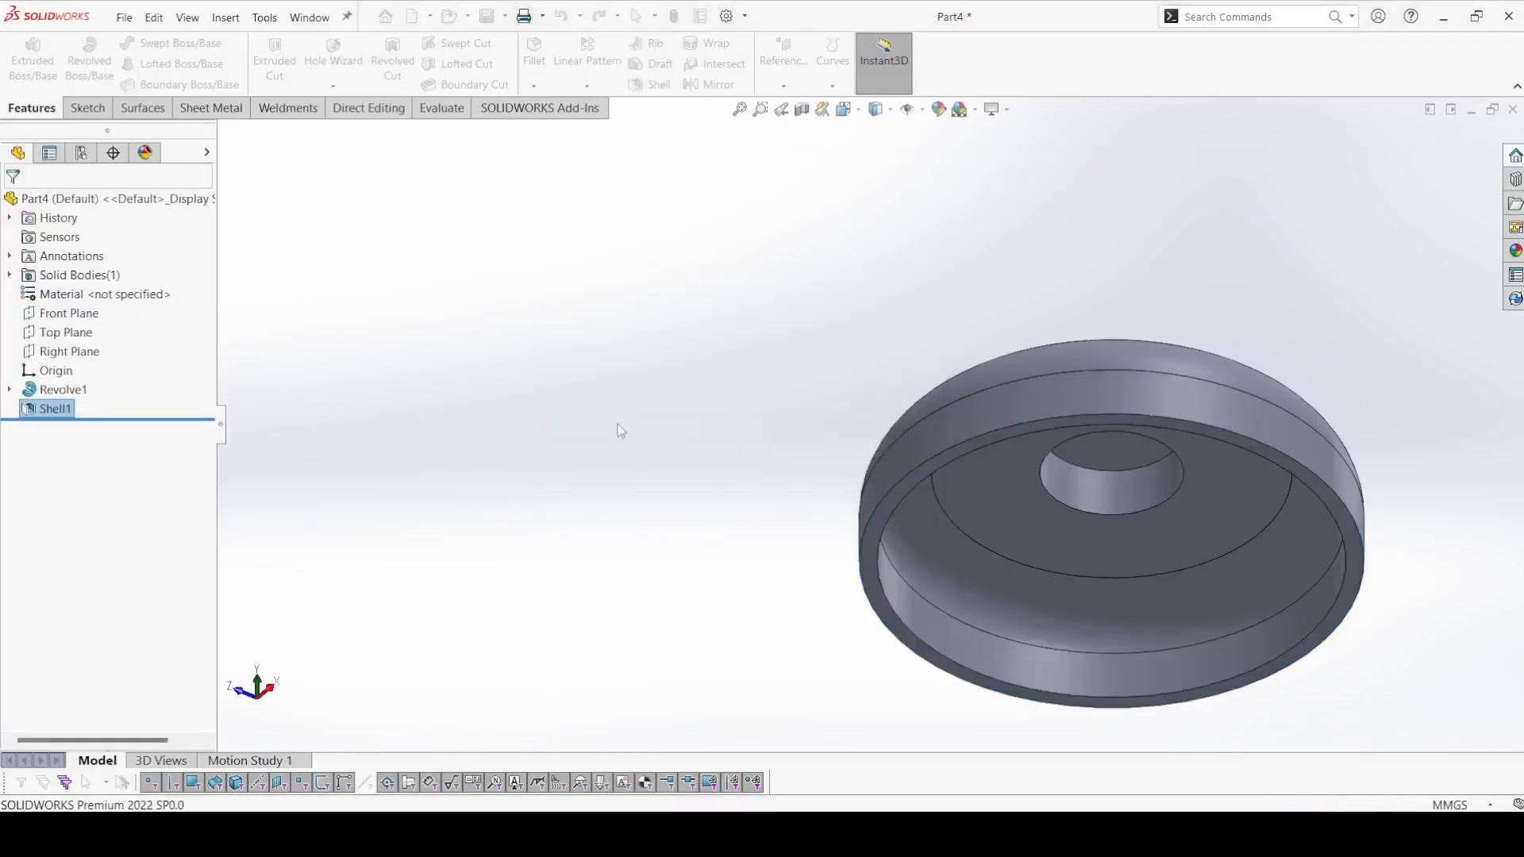
{"action": "left_click", "coordinate": [617, 424]}
On the Top Plane, sketch a vertical centerpoint straight slot centred on the origin, about 35 mm between arc centres and 10 mm wide
{"action": "key", "text": "ctrl+7"}
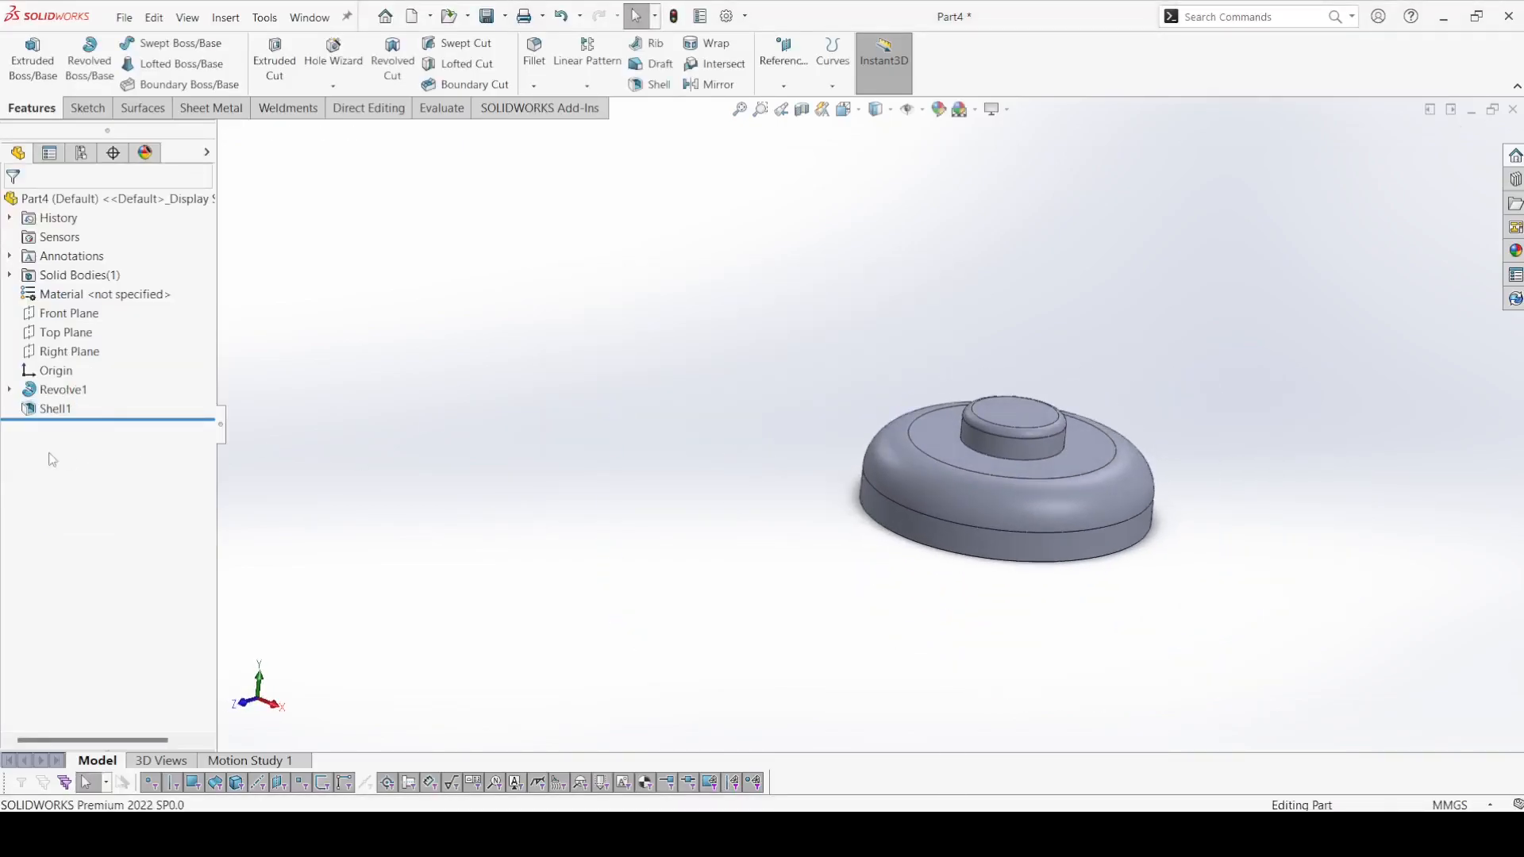
{"action": "left_click", "coordinate": [65, 333]}
{"action": "left_click", "coordinate": [80, 306]}
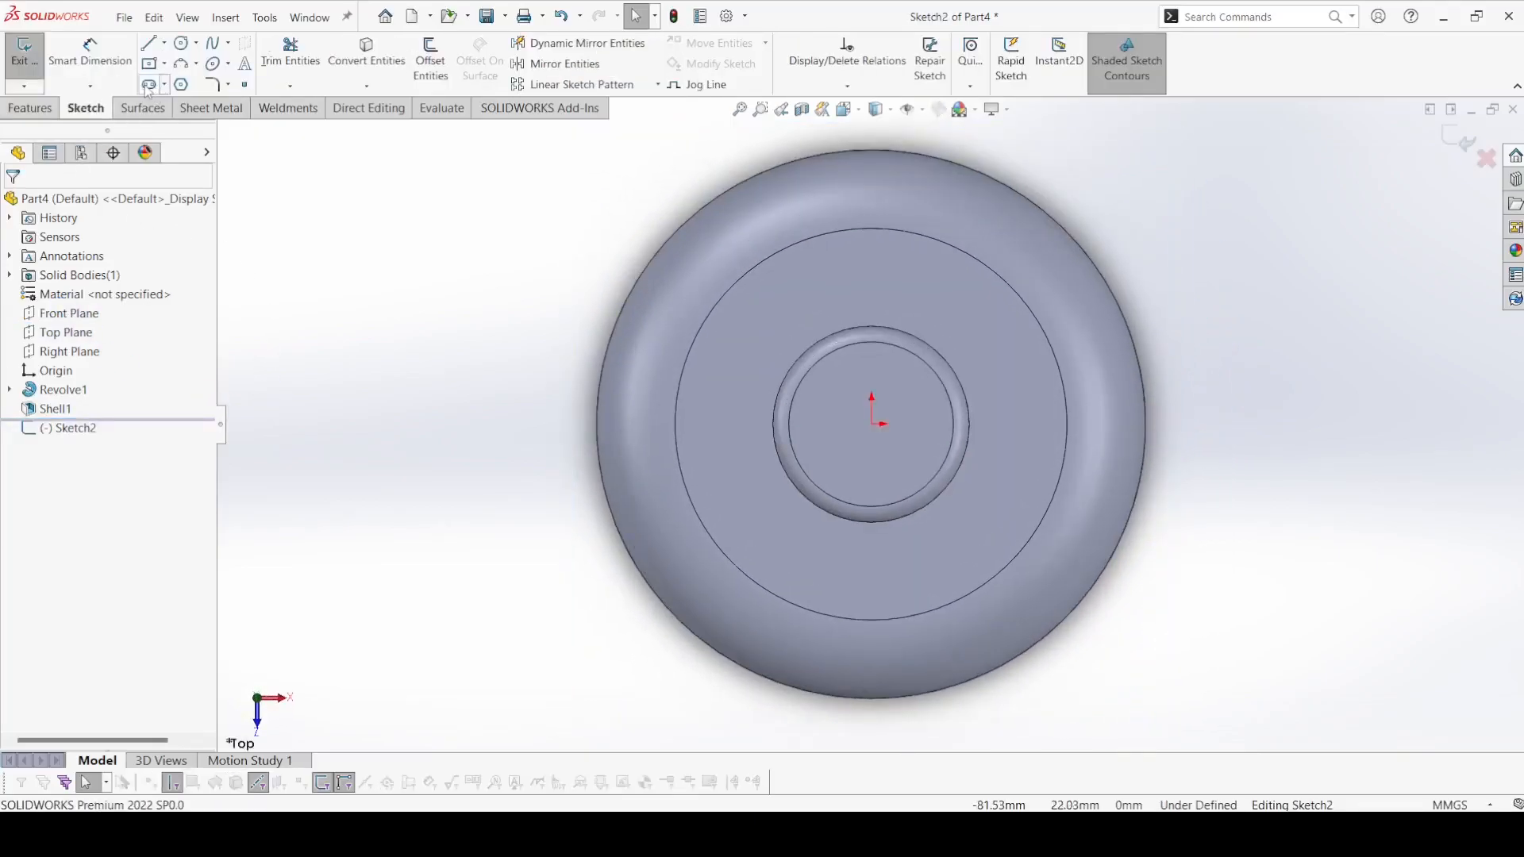
{"action": "left_click", "coordinate": [166, 85]}
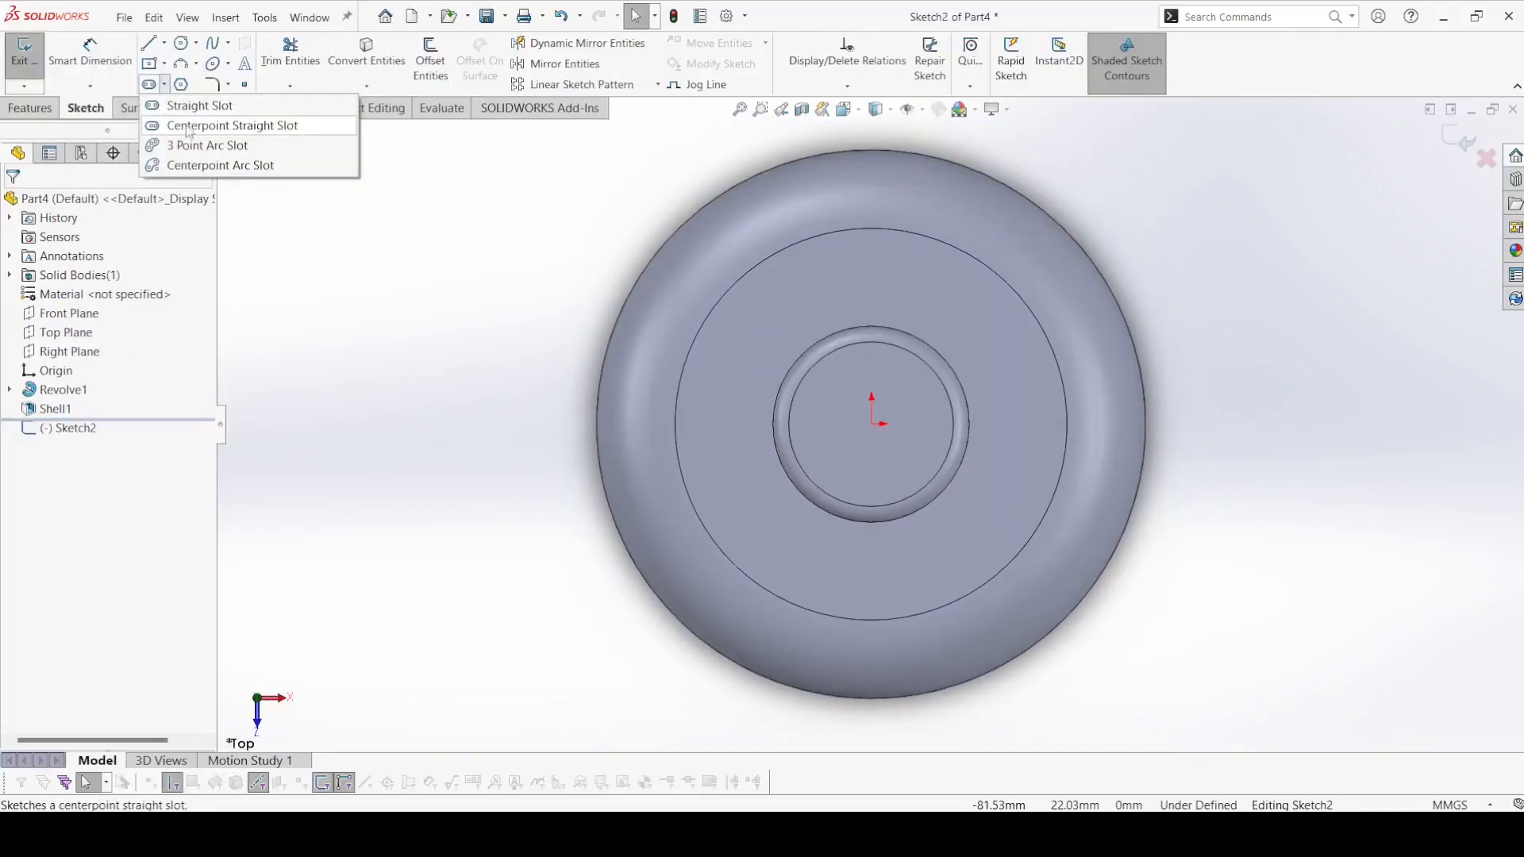
{"action": "left_click", "coordinate": [189, 127]}
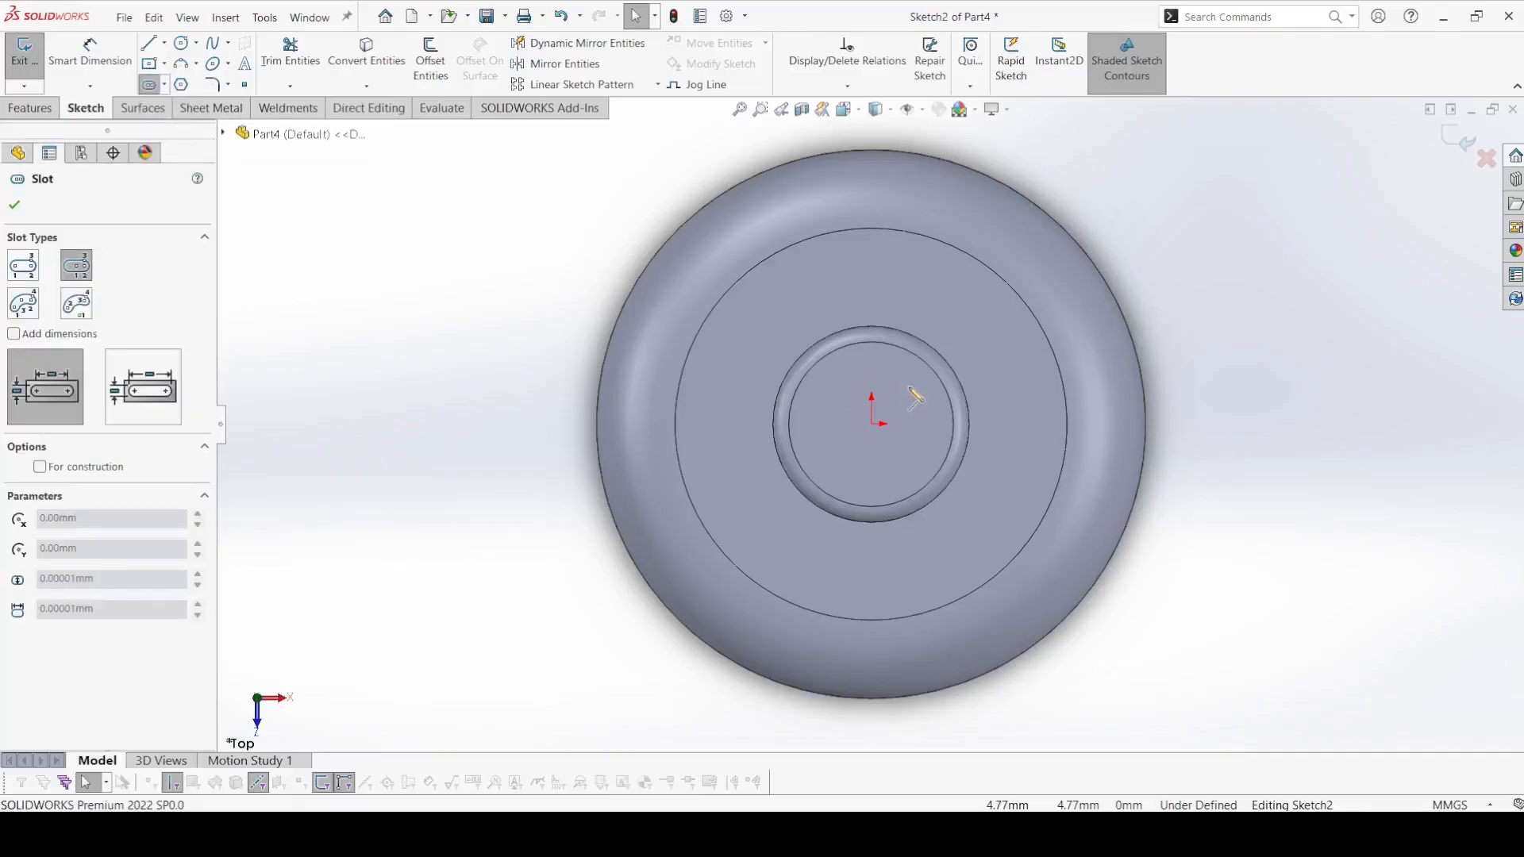
{"action": "left_click", "coordinate": [872, 424]}
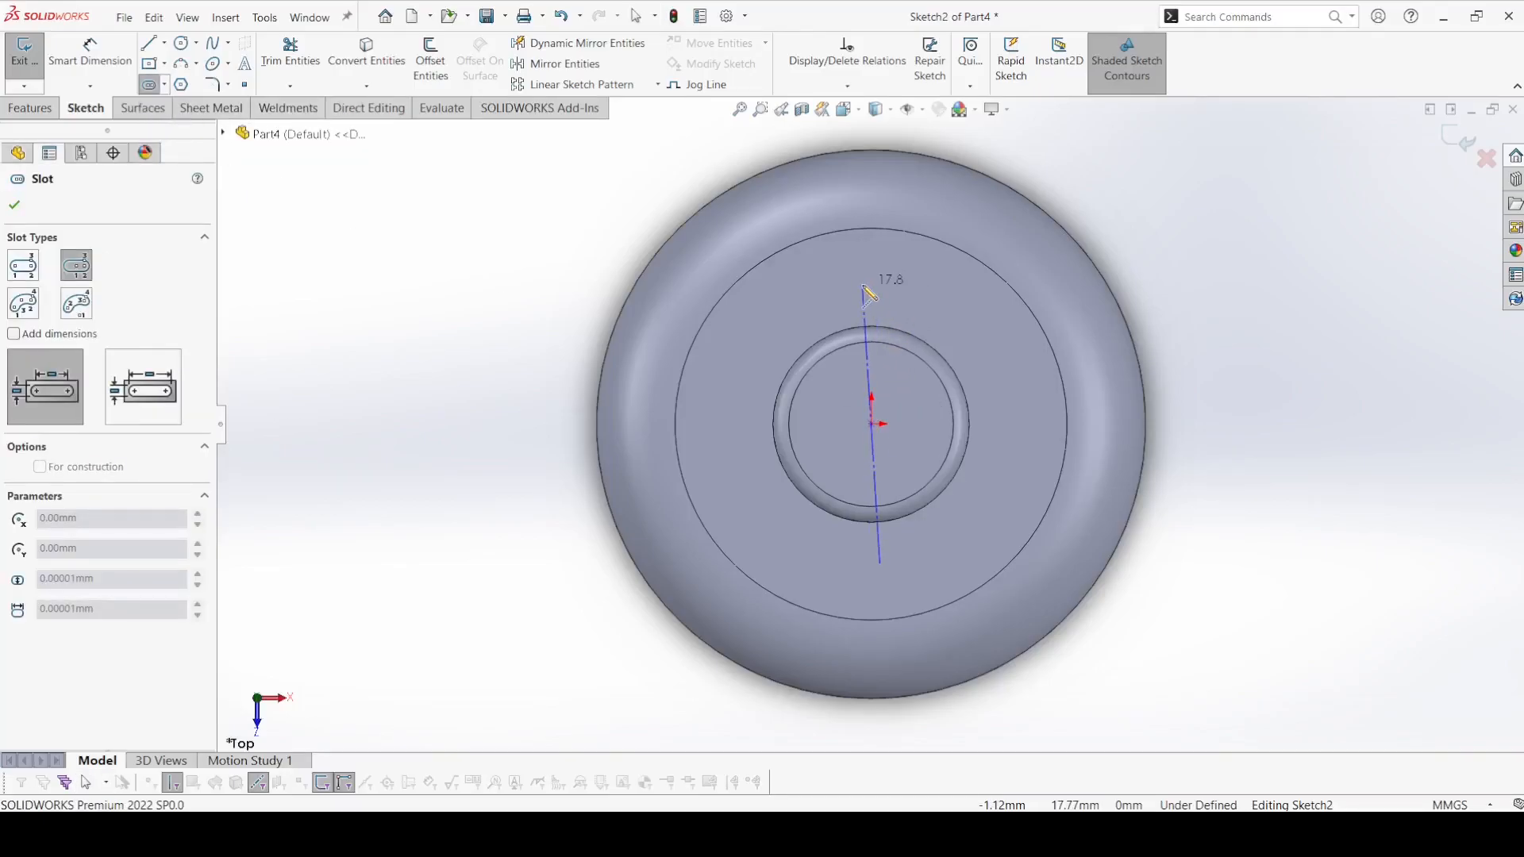
{"action": "left_click", "coordinate": [871, 286]}
{"action": "left_click", "coordinate": [911, 305]}
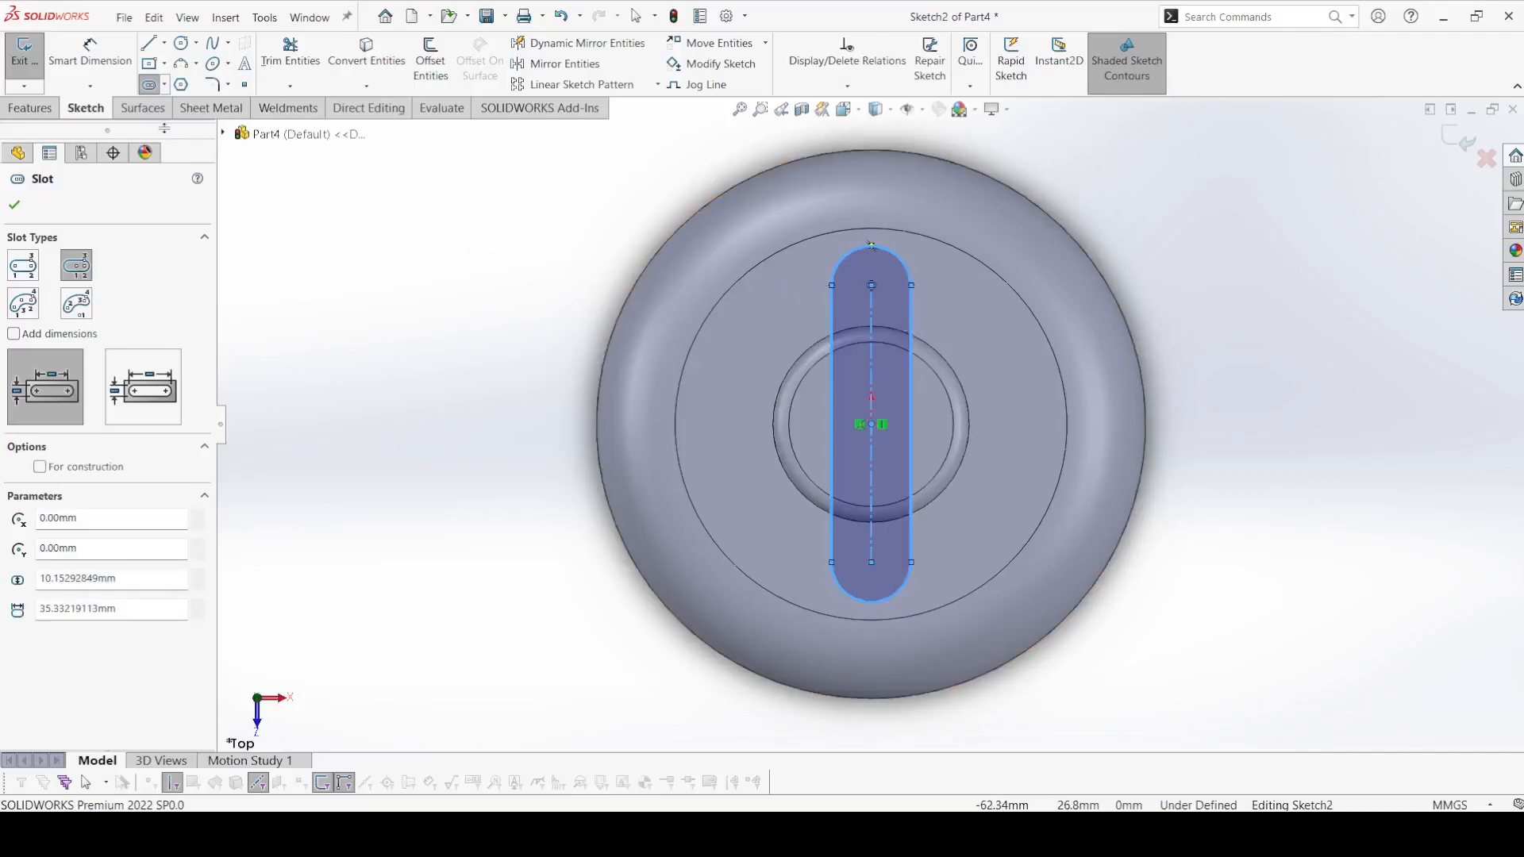
Dimension the slot's arc-centre distance and set it to 40 mm
{"action": "left_click", "coordinate": [85, 79]}
{"action": "left_click", "coordinate": [872, 329]}
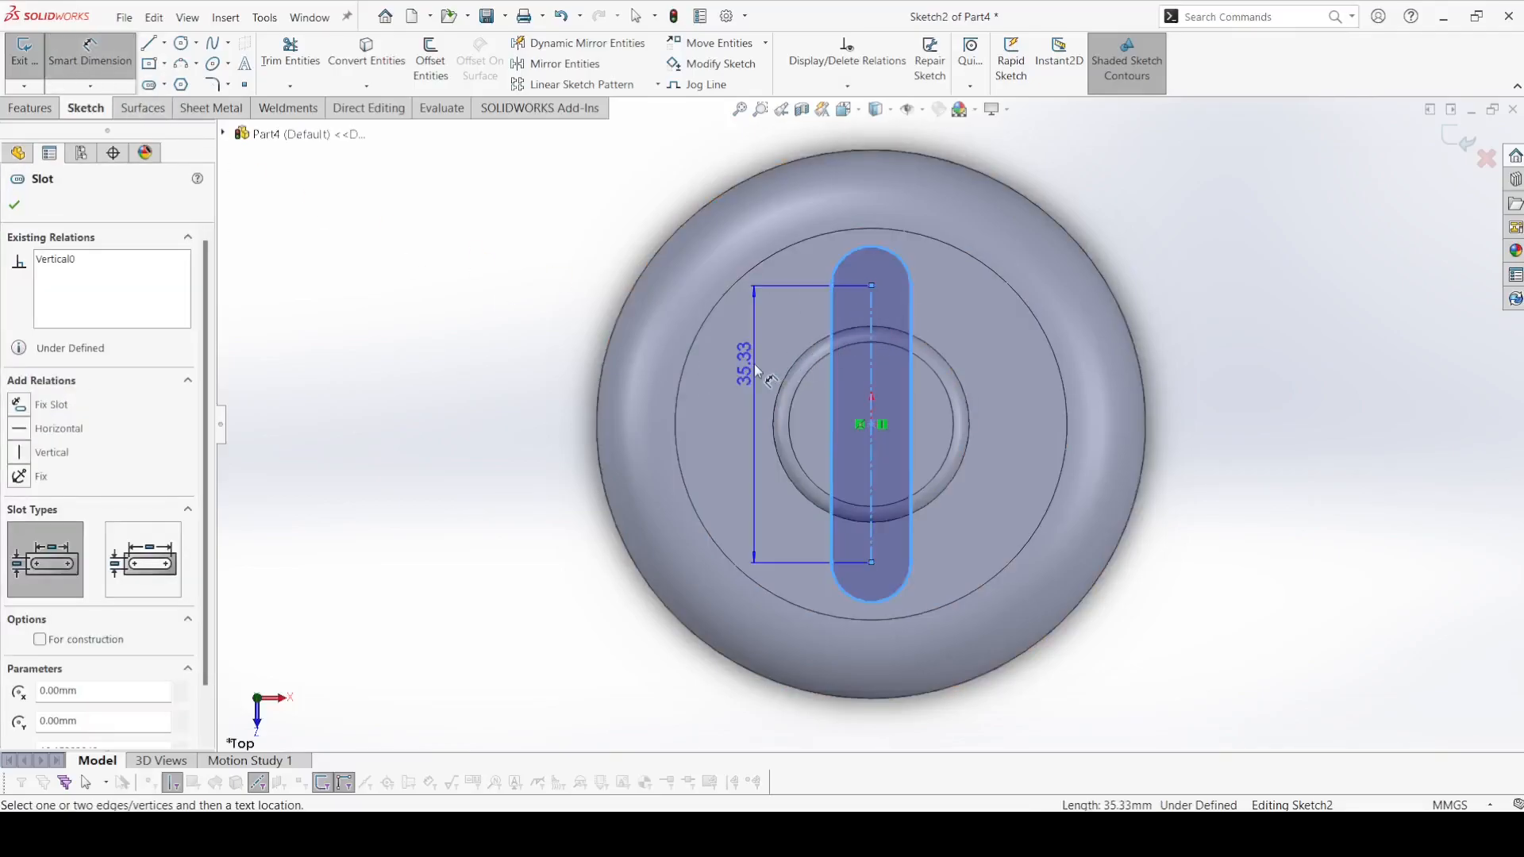
{"action": "left_click", "coordinate": [756, 370]}
{"action": "type", "text": "40"}
{"action": "key", "text": "Return"}
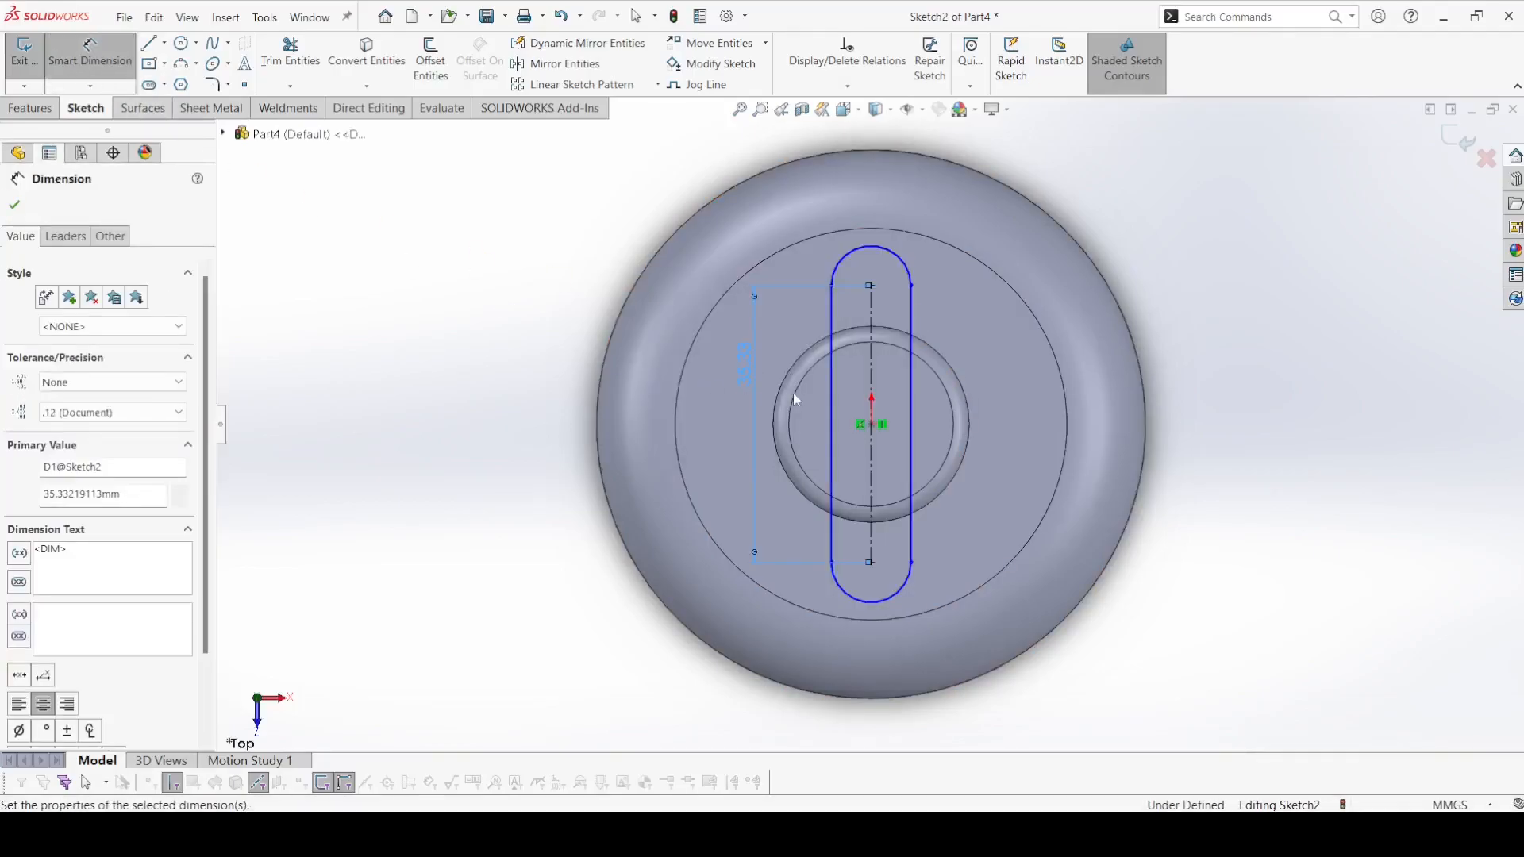
Dimension the slot's end arc with a radius of 1.75 mm
{"action": "left_click", "coordinate": [897, 242]}
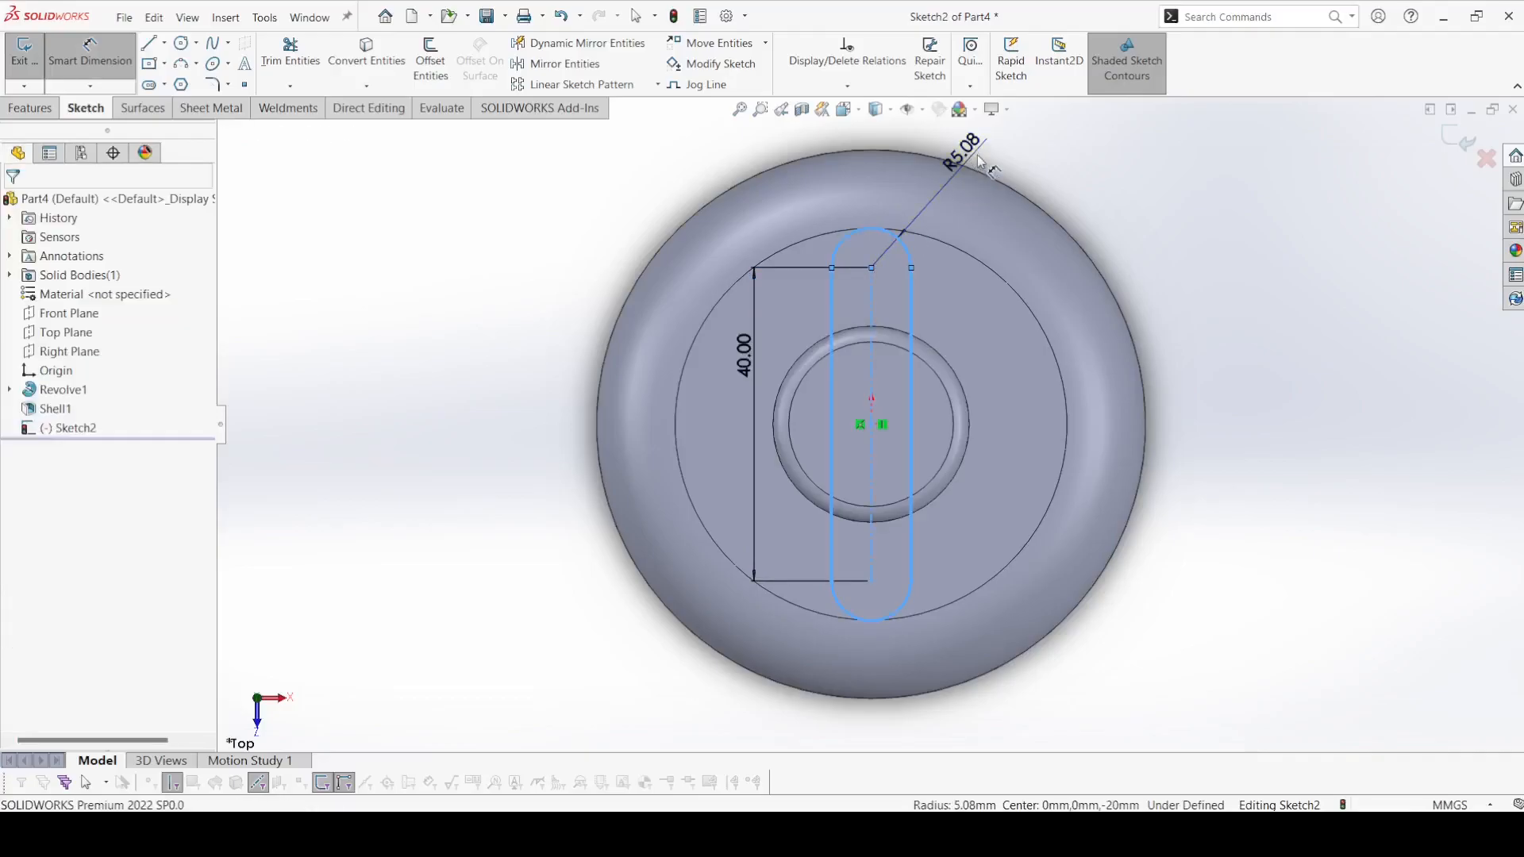
{"action": "left_click", "coordinate": [970, 149]}
{"action": "type", "text": "1.75"}
{"action": "key", "text": "Return"}
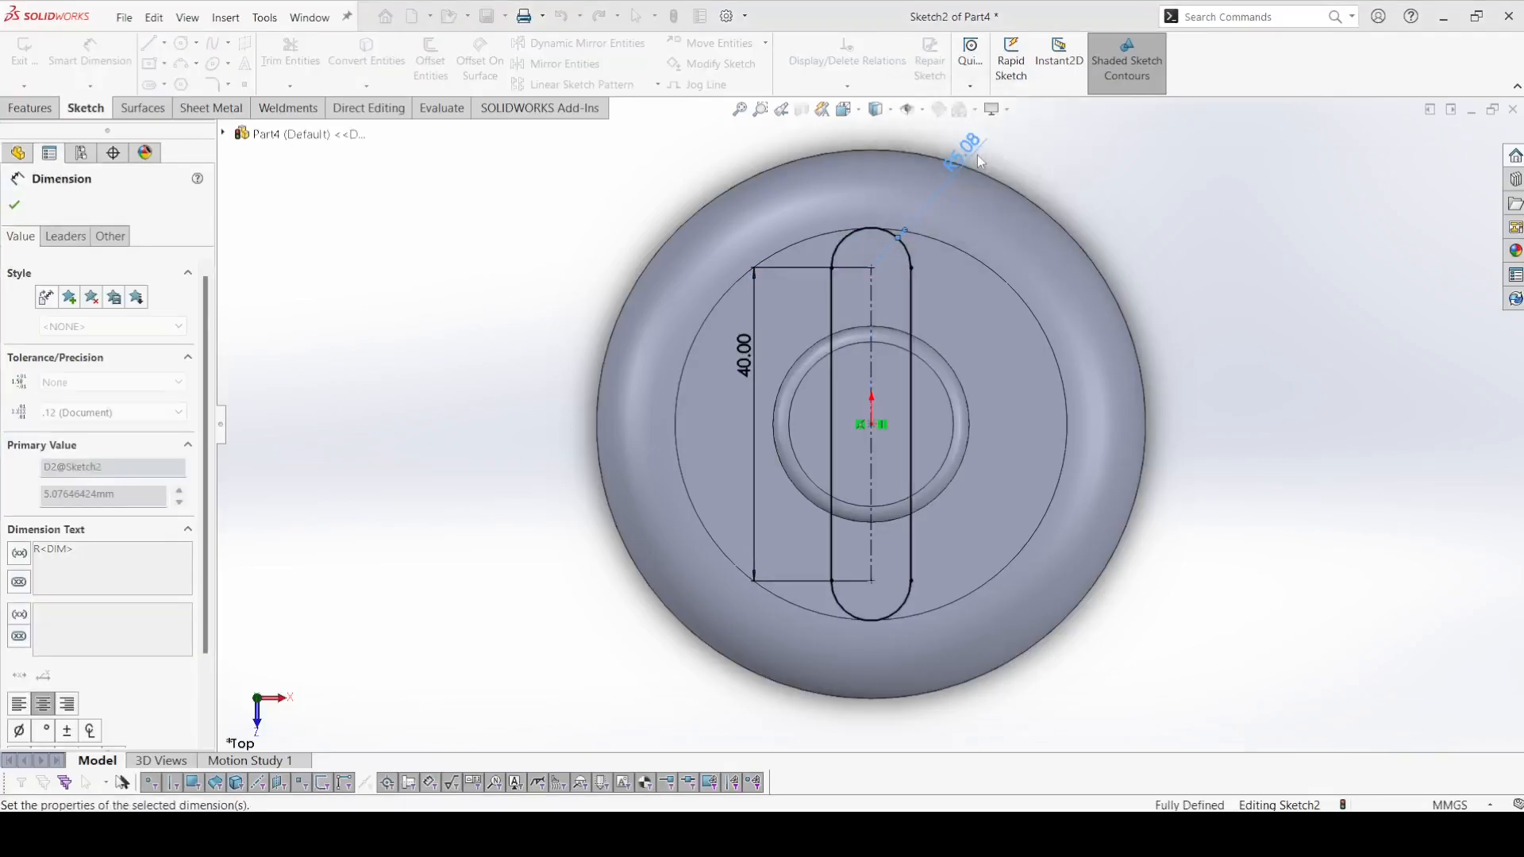
{"action": "left_click", "coordinate": [14, 204]}
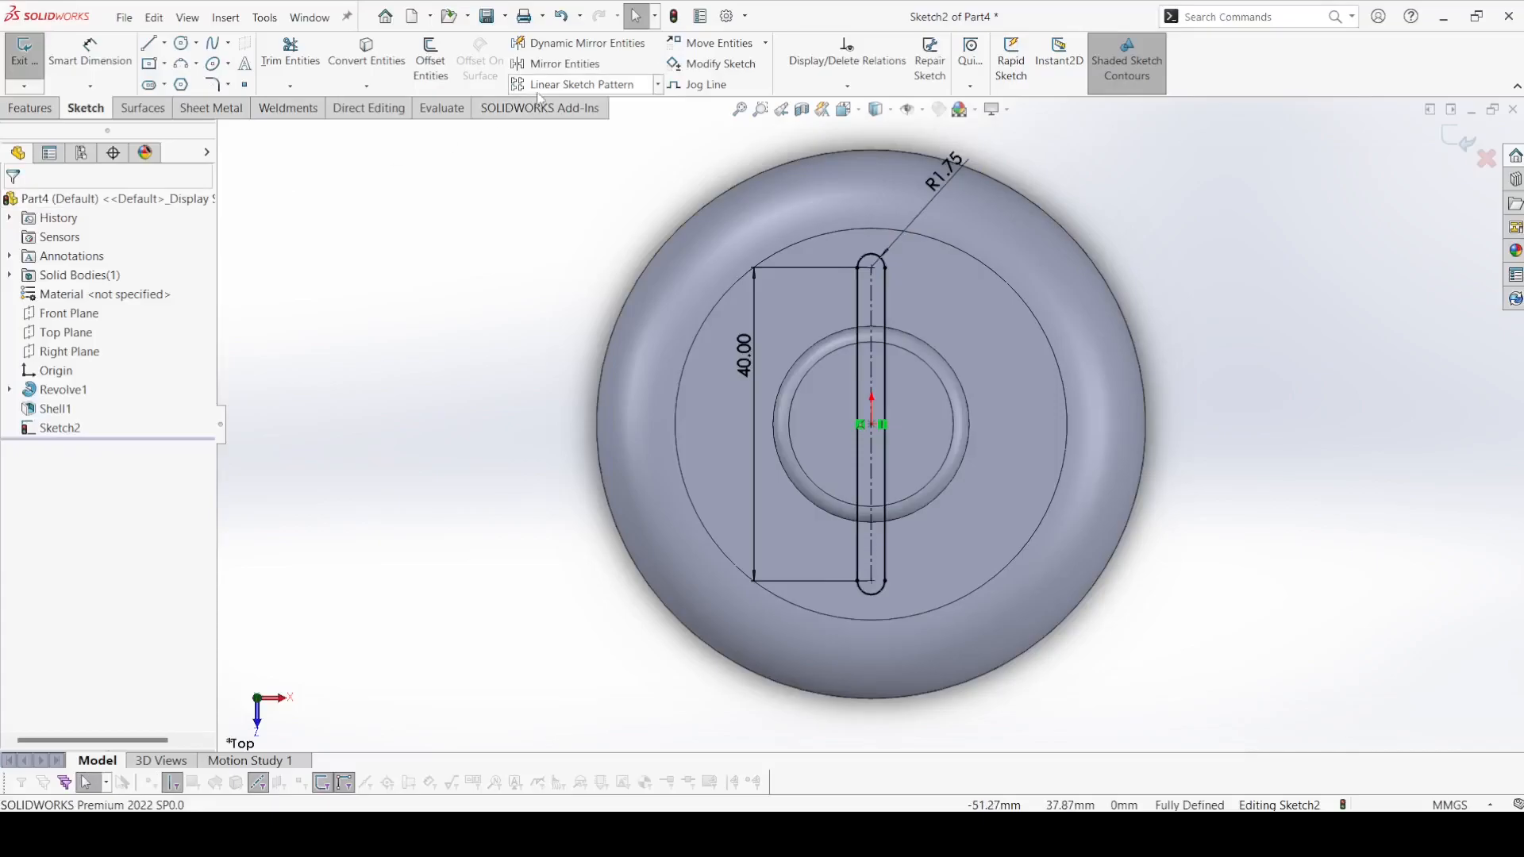
Create a linear sketch pattern of the slot along the positive X-axis with 4 instances spaced 5 mm apart
{"action": "left_click", "coordinate": [571, 84]}
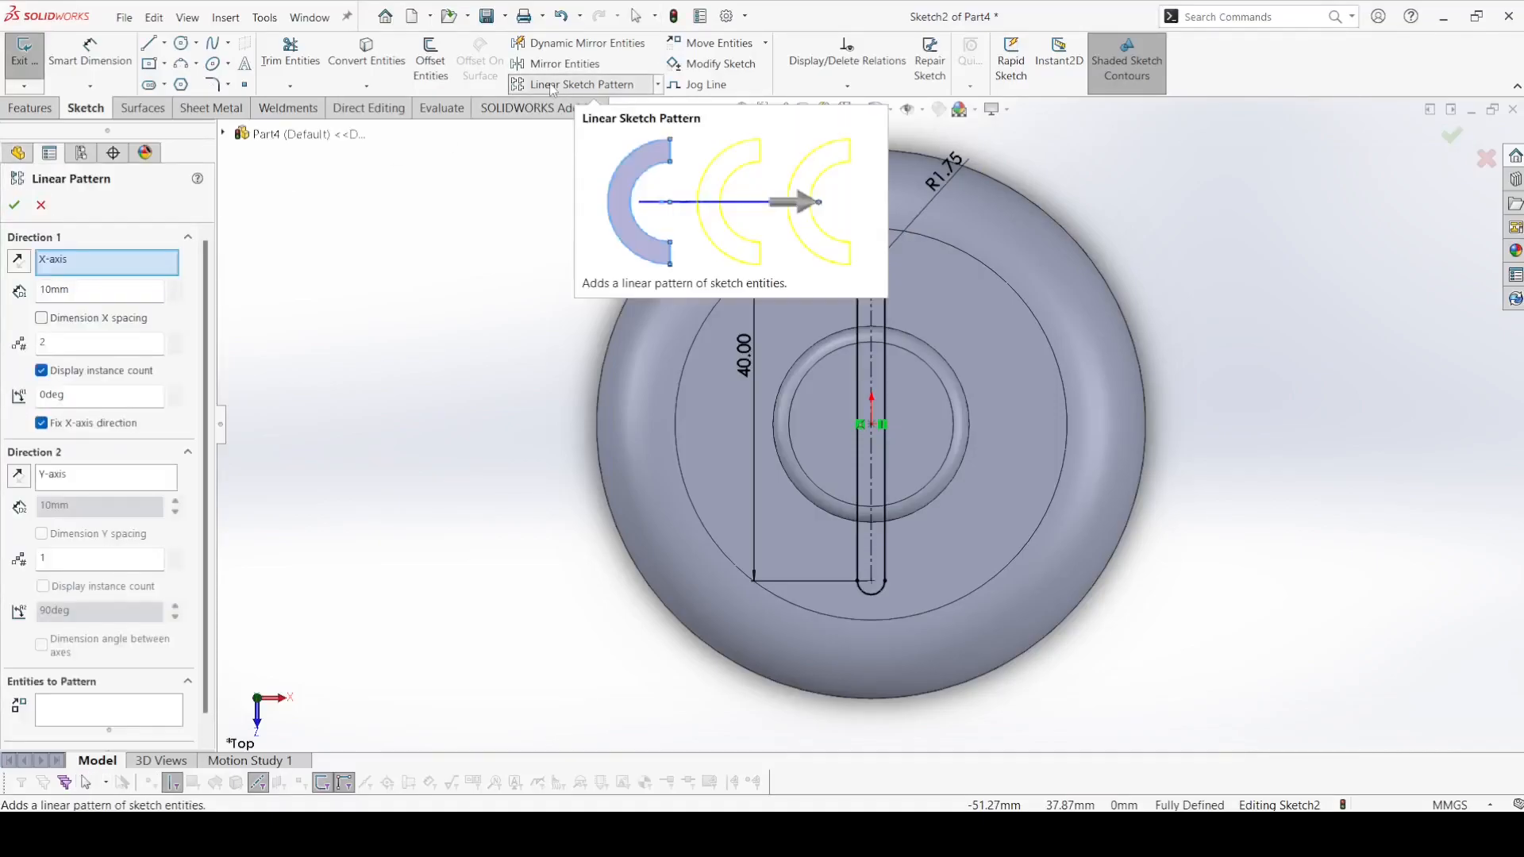
{"action": "left_click", "coordinate": [889, 345]}
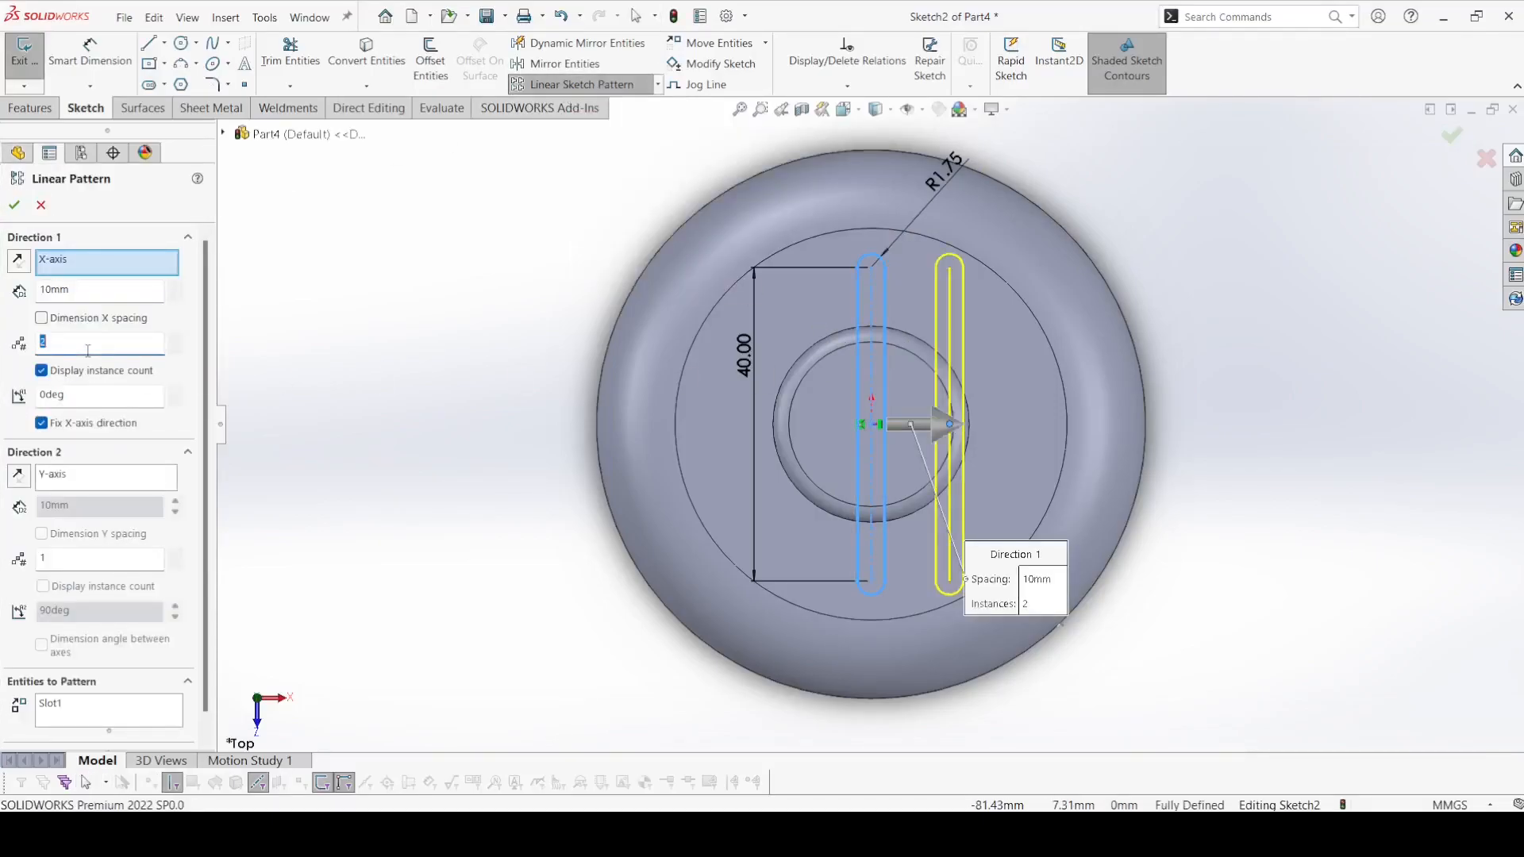
{"action": "type", "text": "5"}
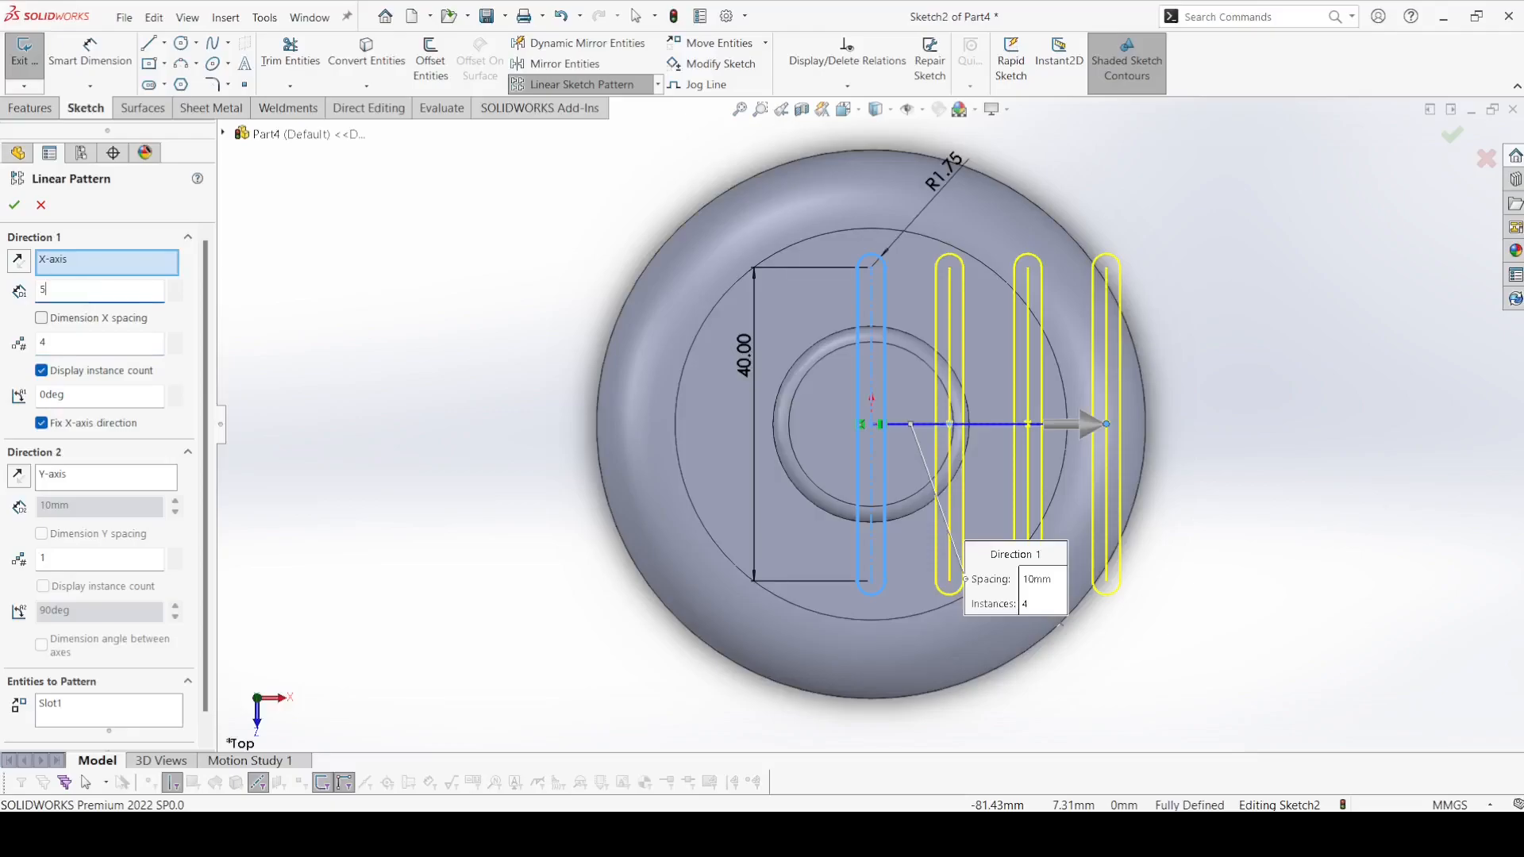
{"action": "key", "text": "Return"}
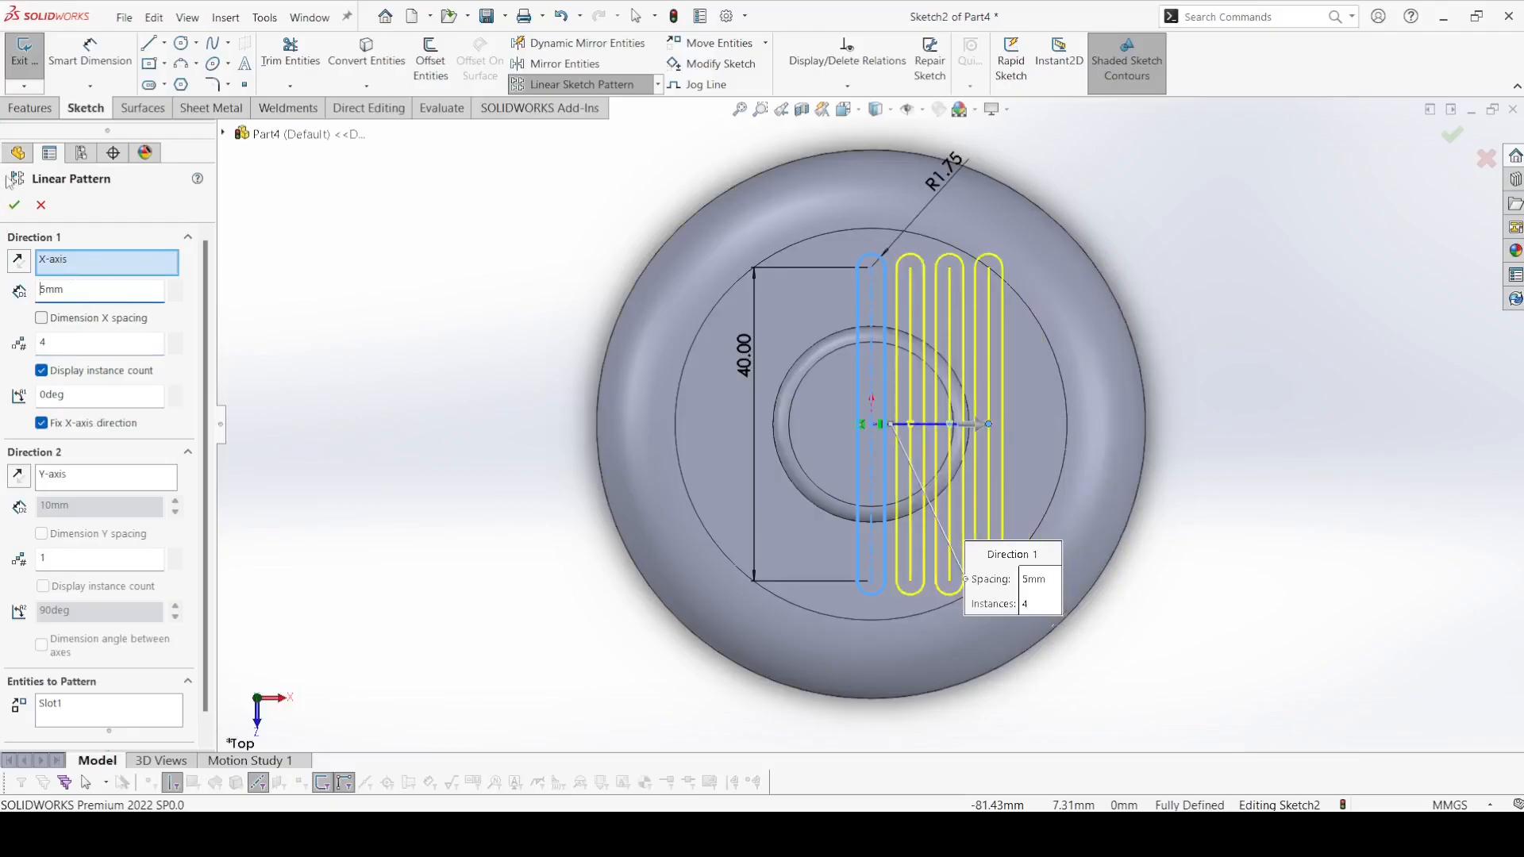
{"action": "left_click", "coordinate": [14, 205]}
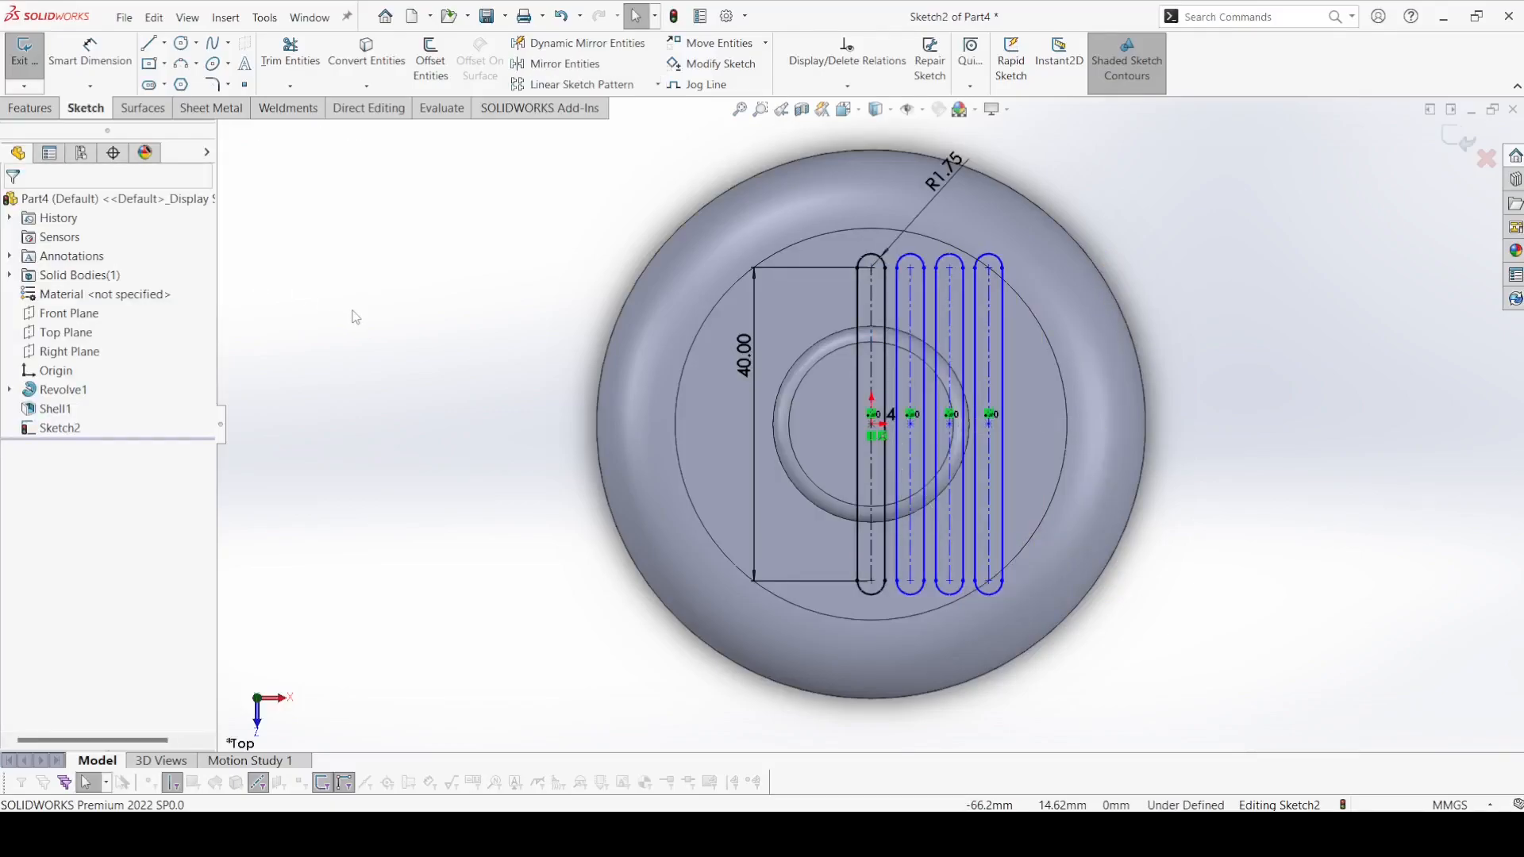
Pattern the original centre slot in the reversed X direction with 4 instances spaced 5 mm apart
{"action": "left_click", "coordinate": [556, 85]}
{"action": "left_click", "coordinate": [860, 289]}
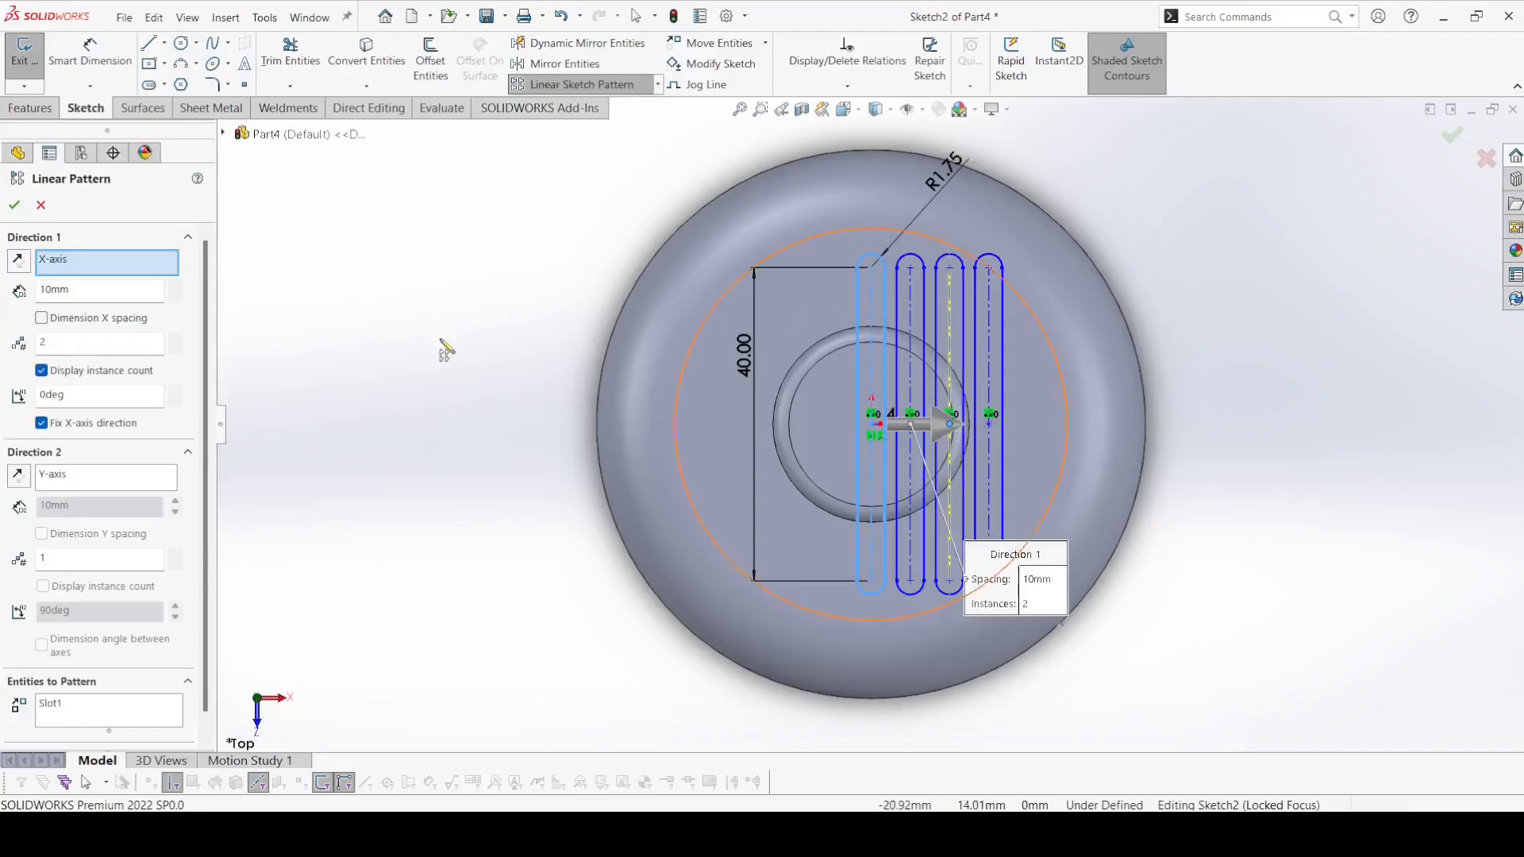
{"action": "left_click", "coordinate": [20, 263]}
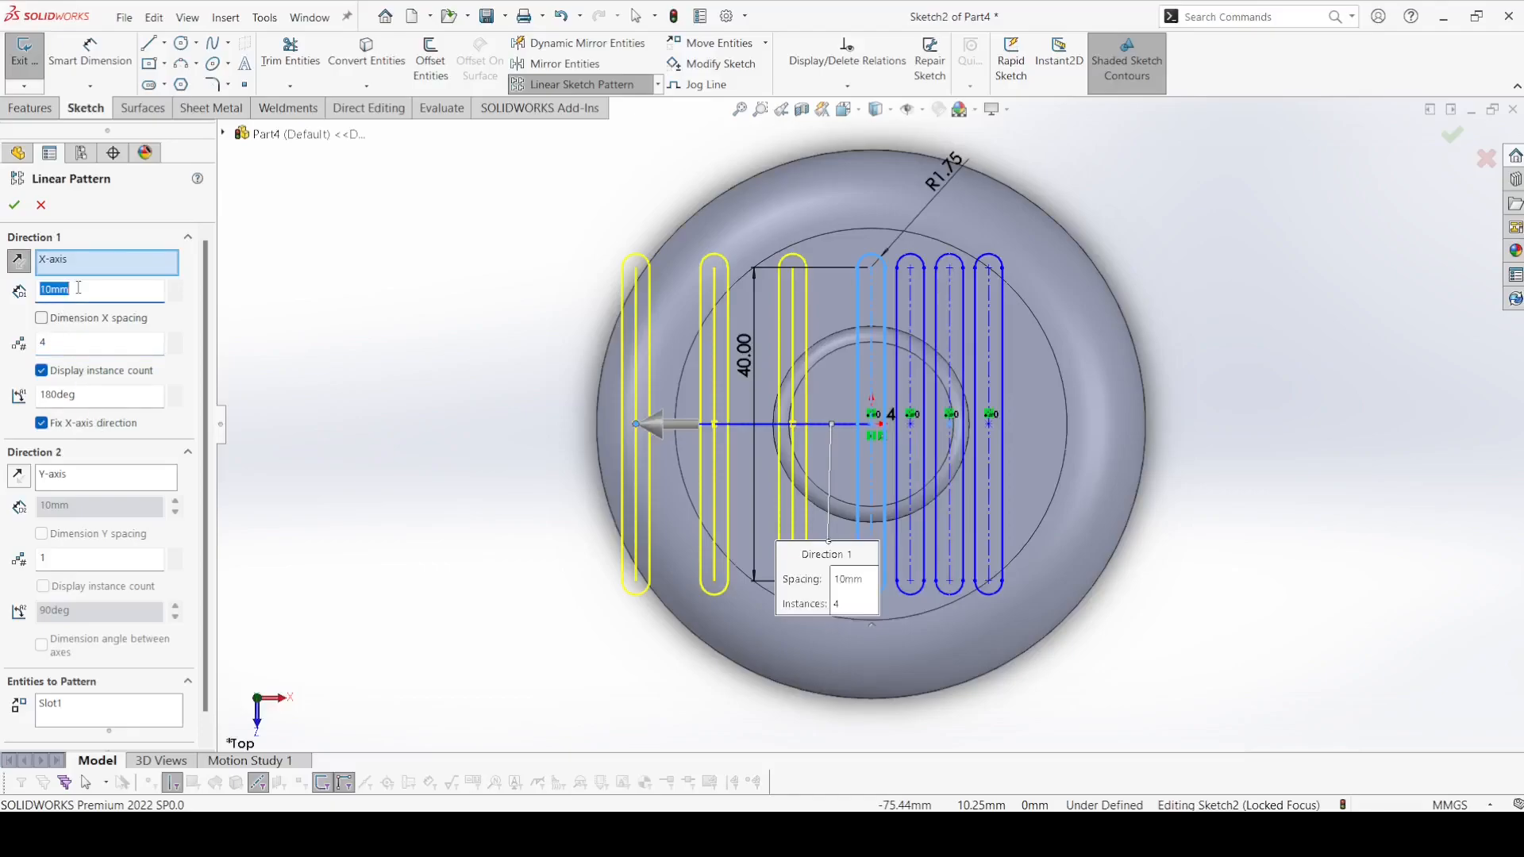
{"action": "left_click", "coordinate": [15, 206]}
Cut-extrude the seven slots upward from the sketch plane, Up To Surface at the flat ring face around the central boss
{"action": "left_click", "coordinate": [28, 111]}
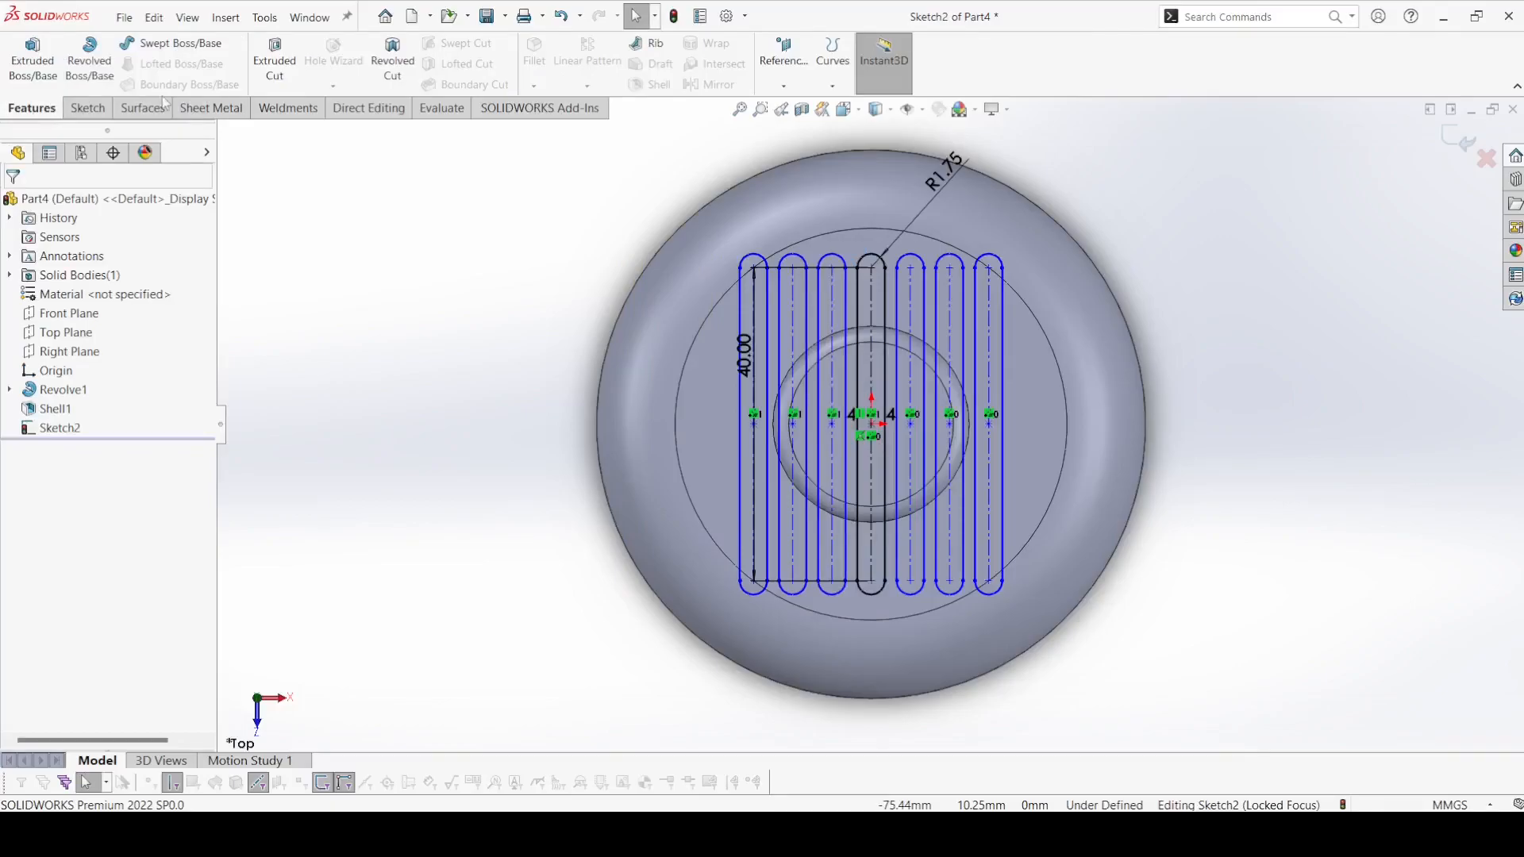
{"action": "left_click", "coordinate": [274, 51]}
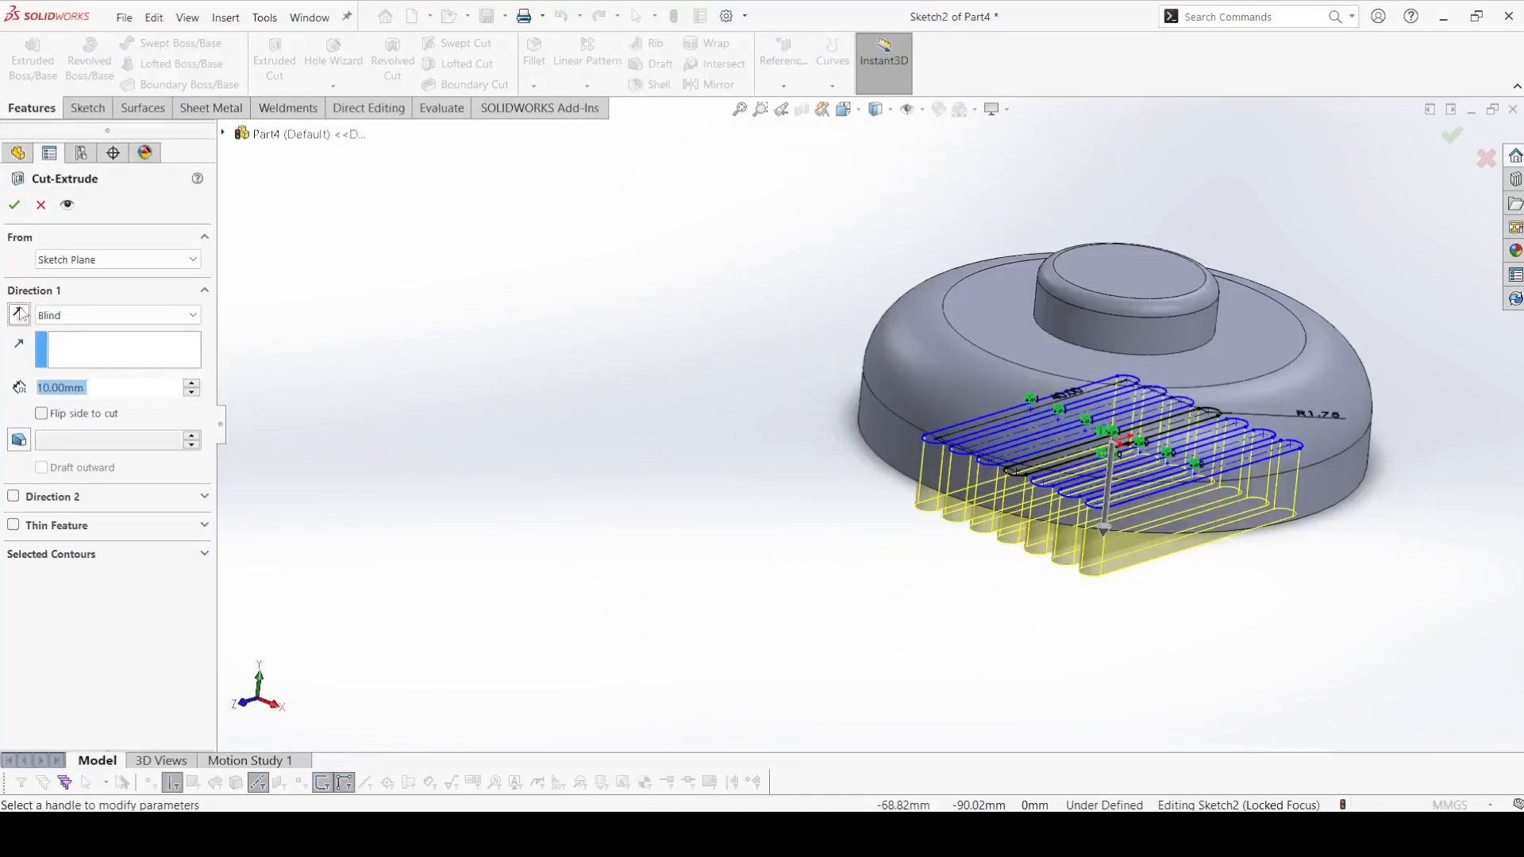
{"action": "left_click", "coordinate": [20, 314]}
{"action": "left_click", "coordinate": [61, 261]}
{"action": "left_click", "coordinate": [61, 271]}
{"action": "left_click", "coordinate": [80, 316]}
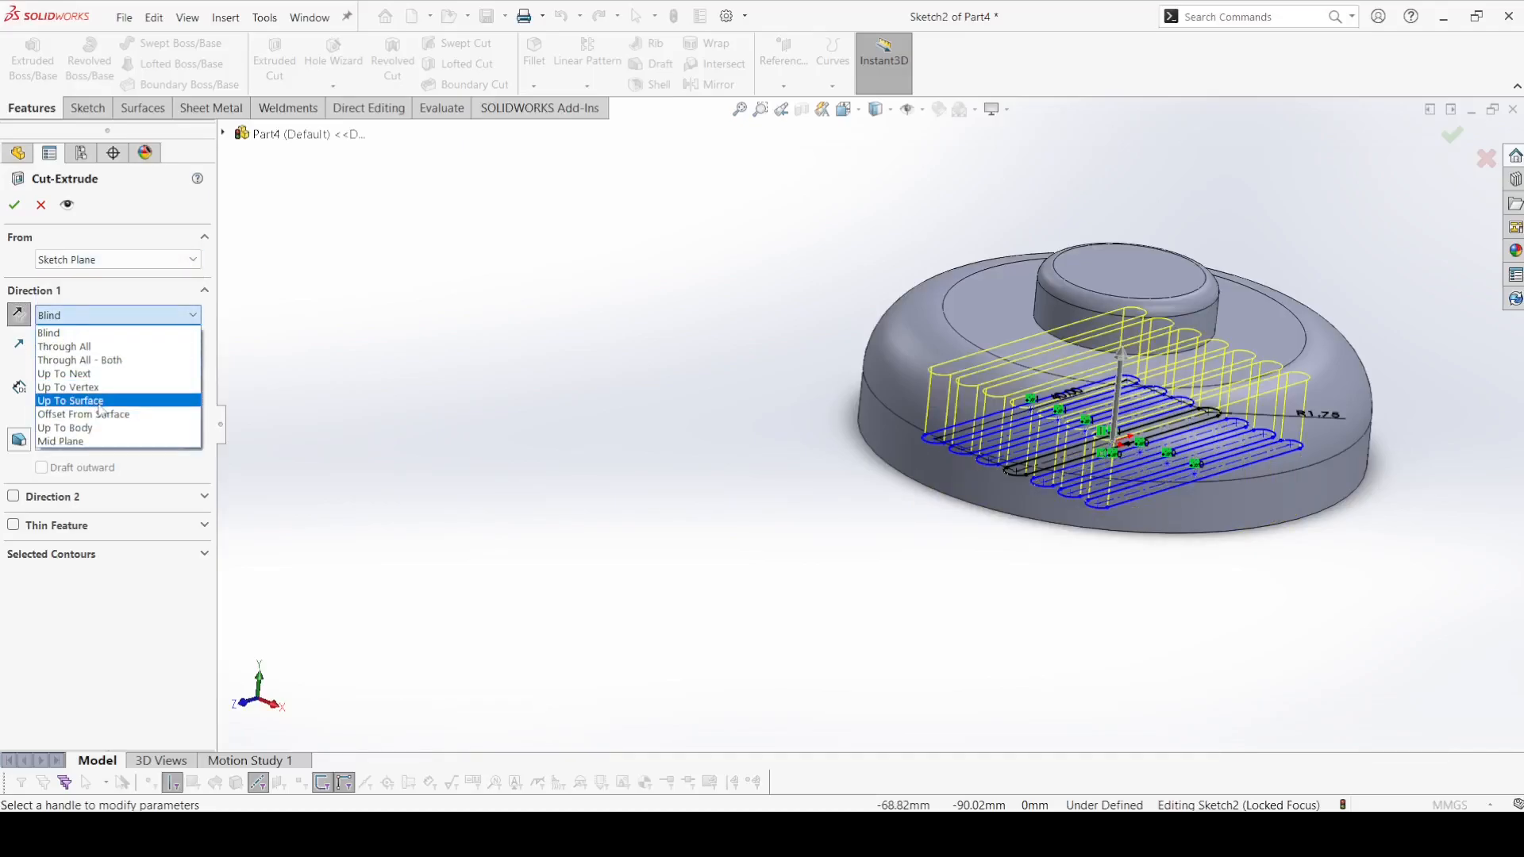
{"action": "left_click", "coordinate": [70, 401]}
{"action": "left_click", "coordinate": [956, 319]}
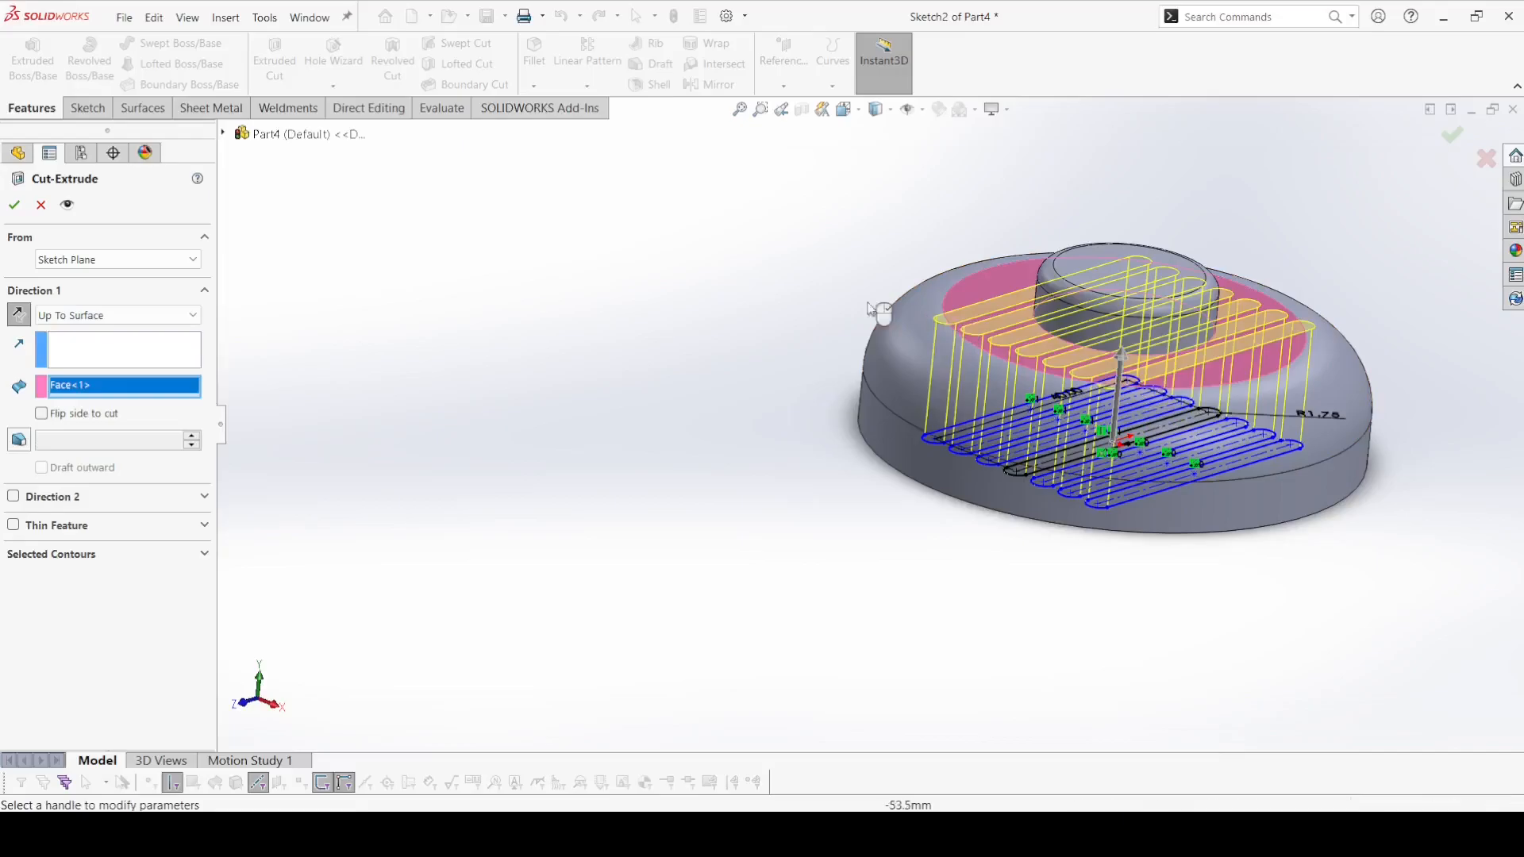
{"action": "left_click", "coordinate": [17, 206]}
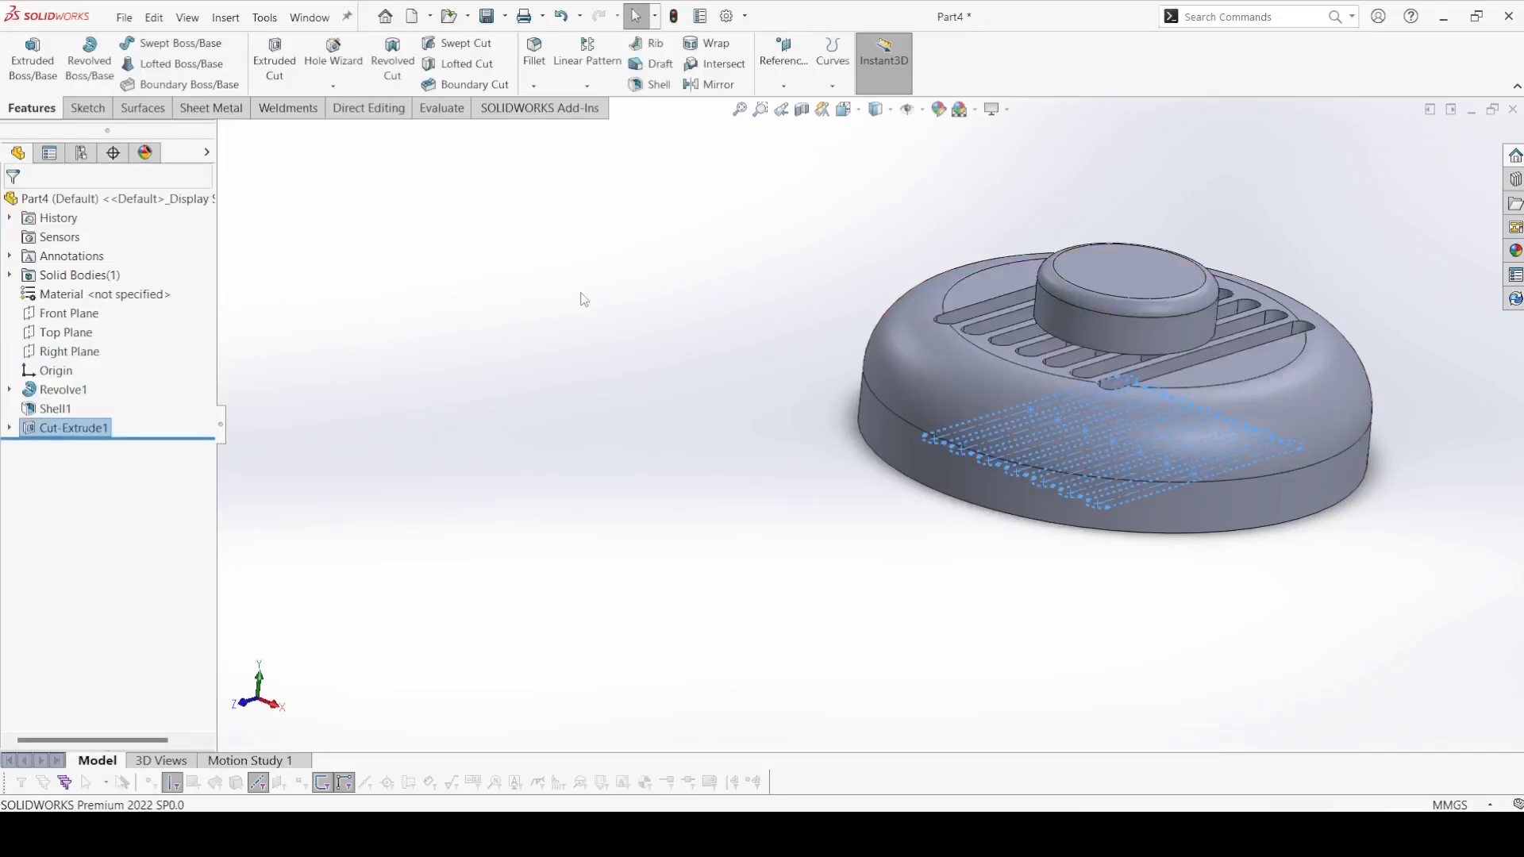
Start a sketch on the central boss's top face and draw a circle of about 6 mm radius centred on the origin
{"action": "middle_click_drag", "start_coordinate": [714, 334], "coordinate": [852, 388]}
{"action": "left_click", "coordinate": [1116, 300]}
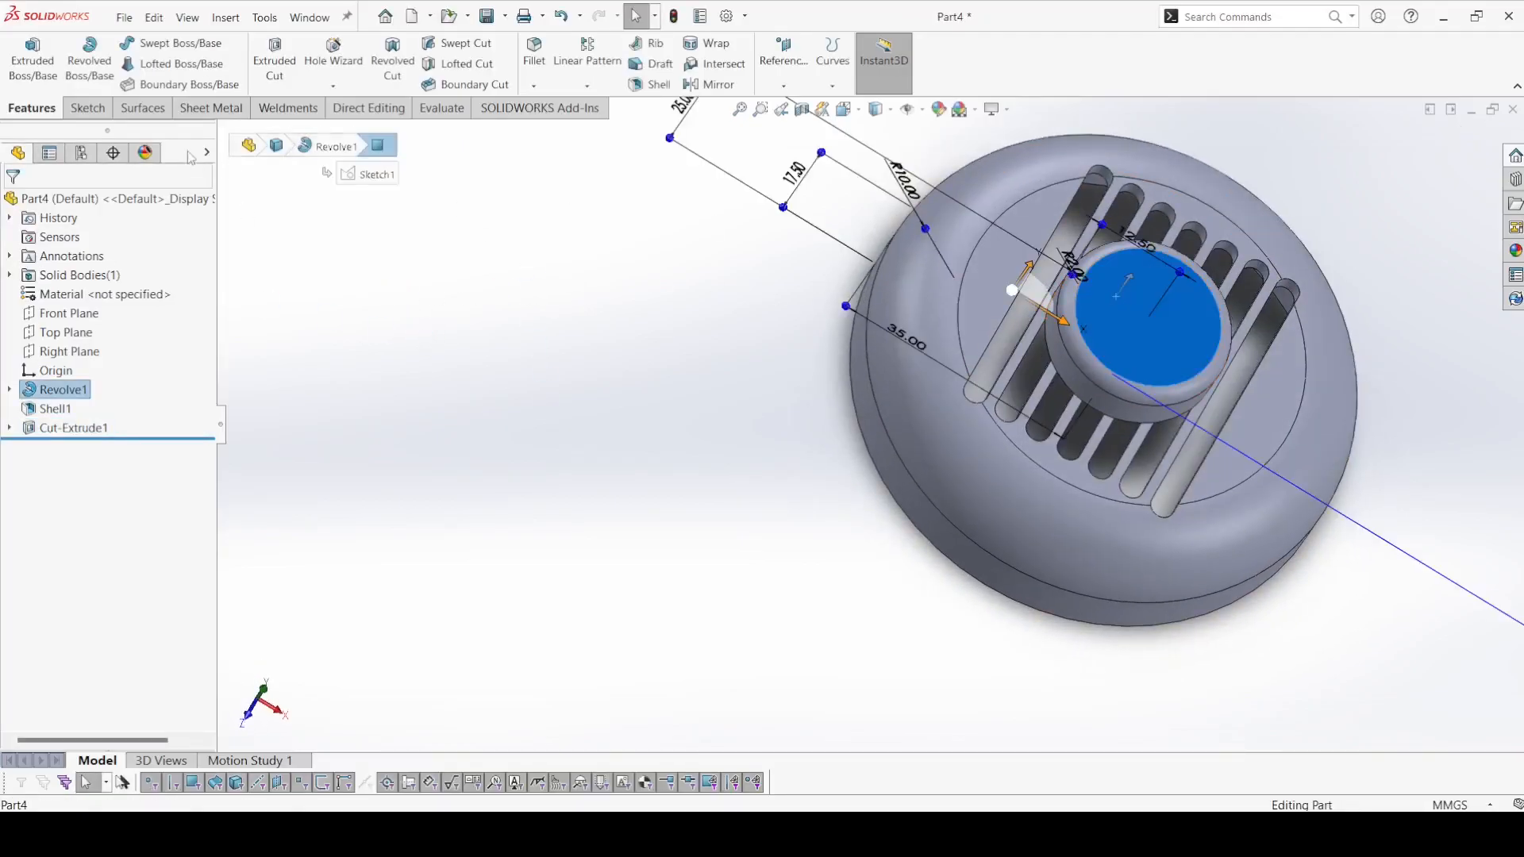
{"action": "left_click", "coordinate": [88, 108]}
{"action": "left_click", "coordinate": [25, 55]}
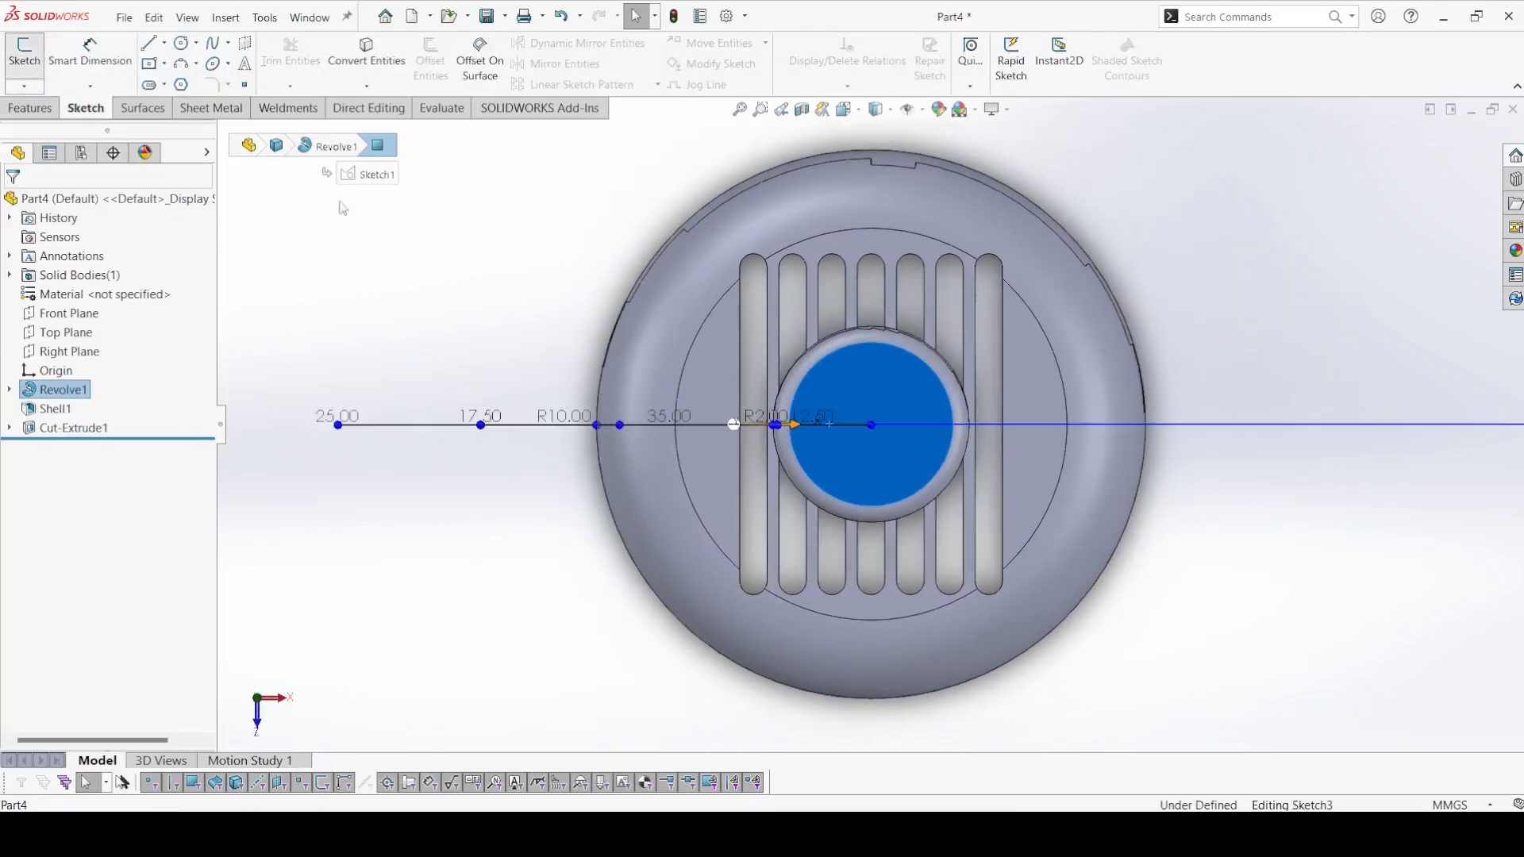
{"action": "left_click", "coordinate": [181, 43]}
{"action": "left_click", "coordinate": [870, 423]}
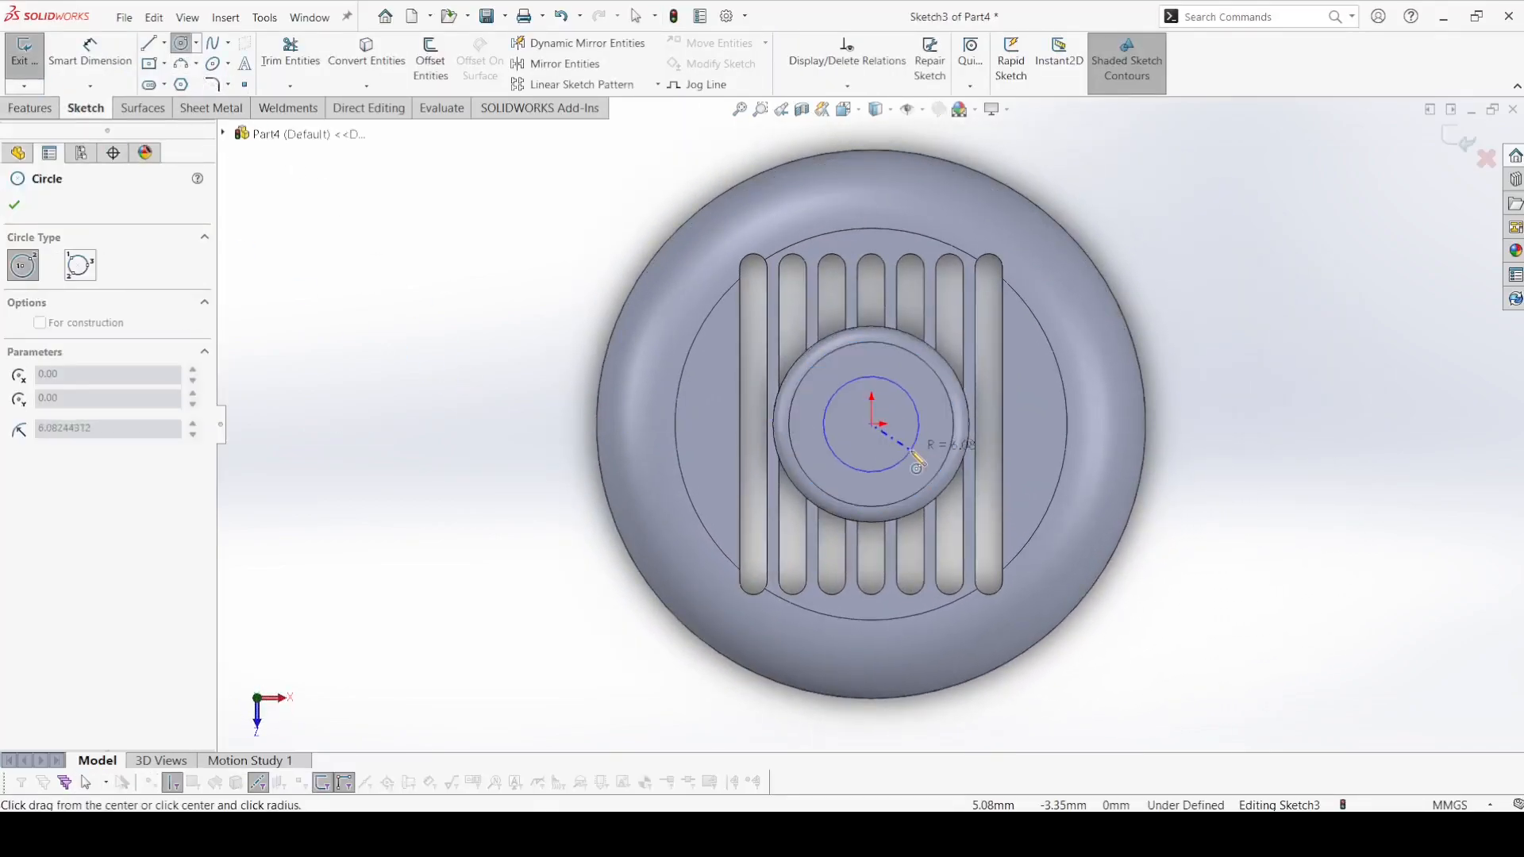
{"action": "left_click", "coordinate": [918, 423]}
Dimension the circle on the boss's top face to a 15 mm diameter
{"action": "left_click", "coordinate": [90, 56]}
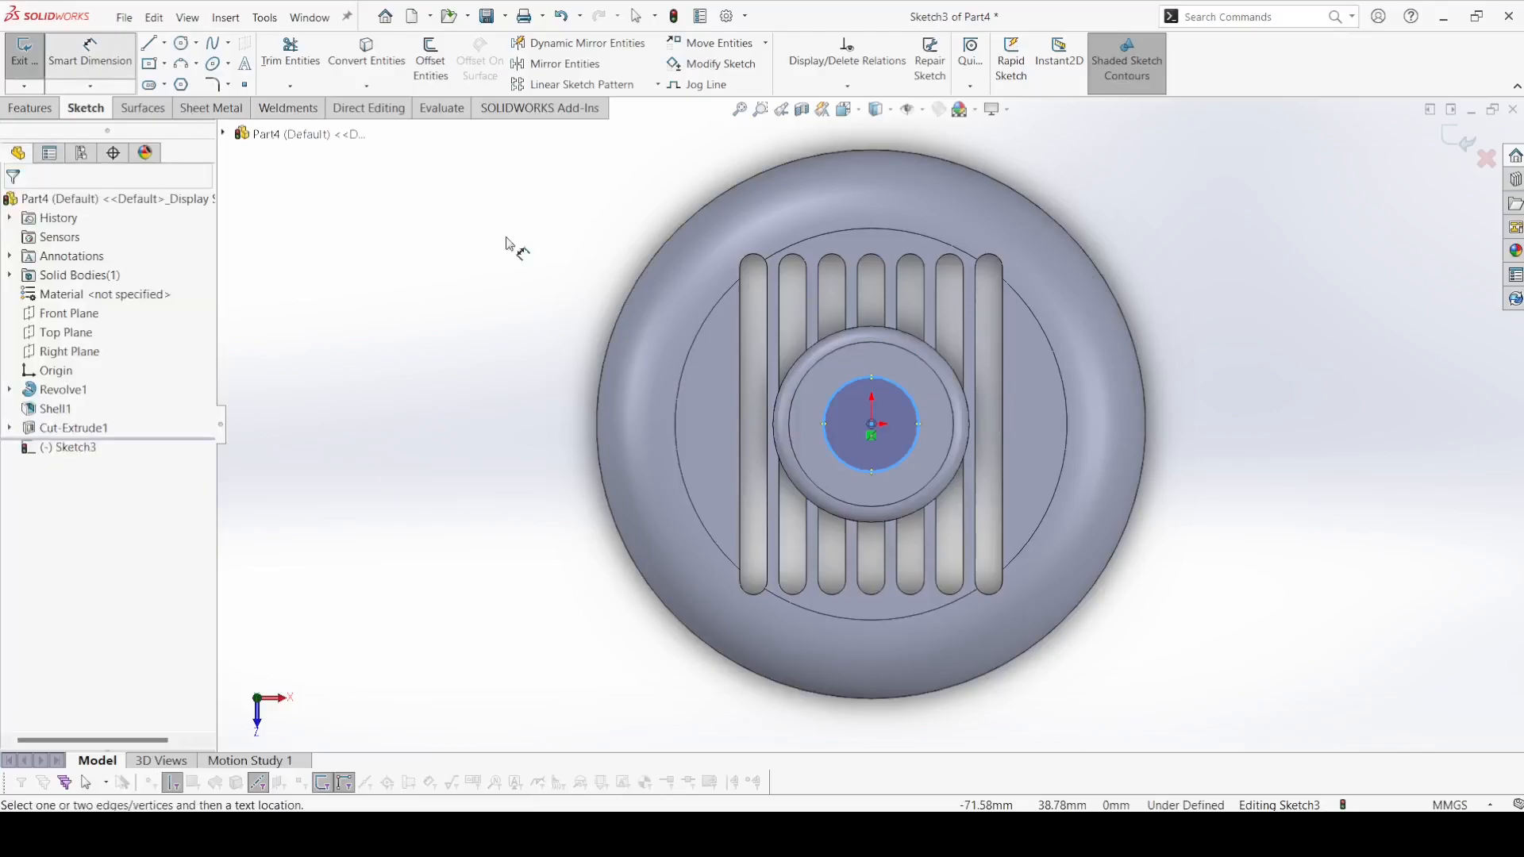
{"action": "left_click", "coordinate": [843, 391]}
{"action": "left_click", "coordinate": [580, 218]}
{"action": "key", "text": "Return"}
Cut the circle through the boss's top wall with an Extruded Cut set to Up To Next
{"action": "left_click", "coordinate": [44, 109]}
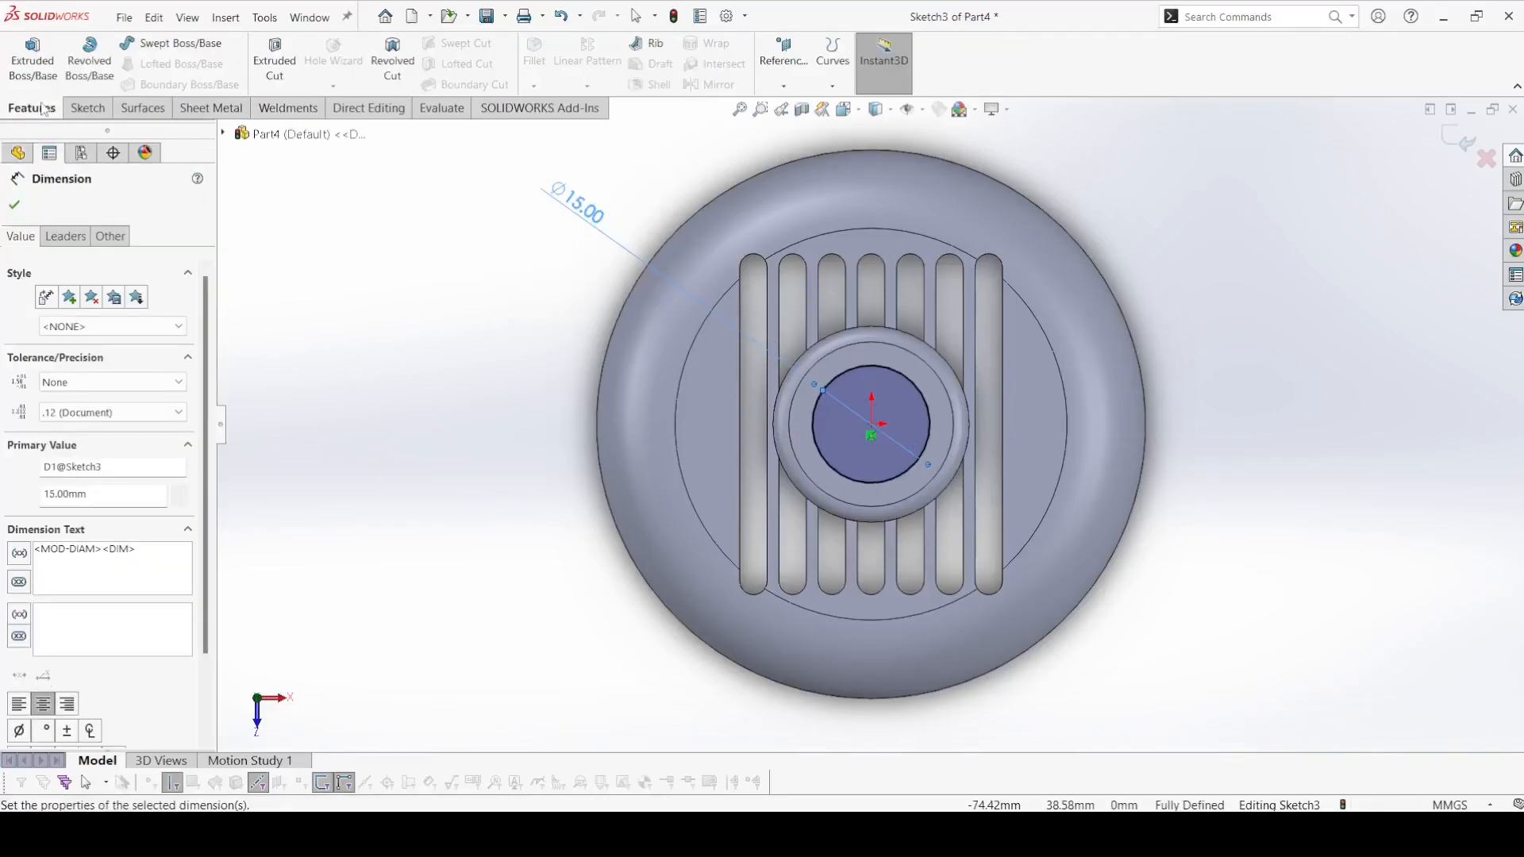
{"action": "left_click", "coordinate": [275, 60]}
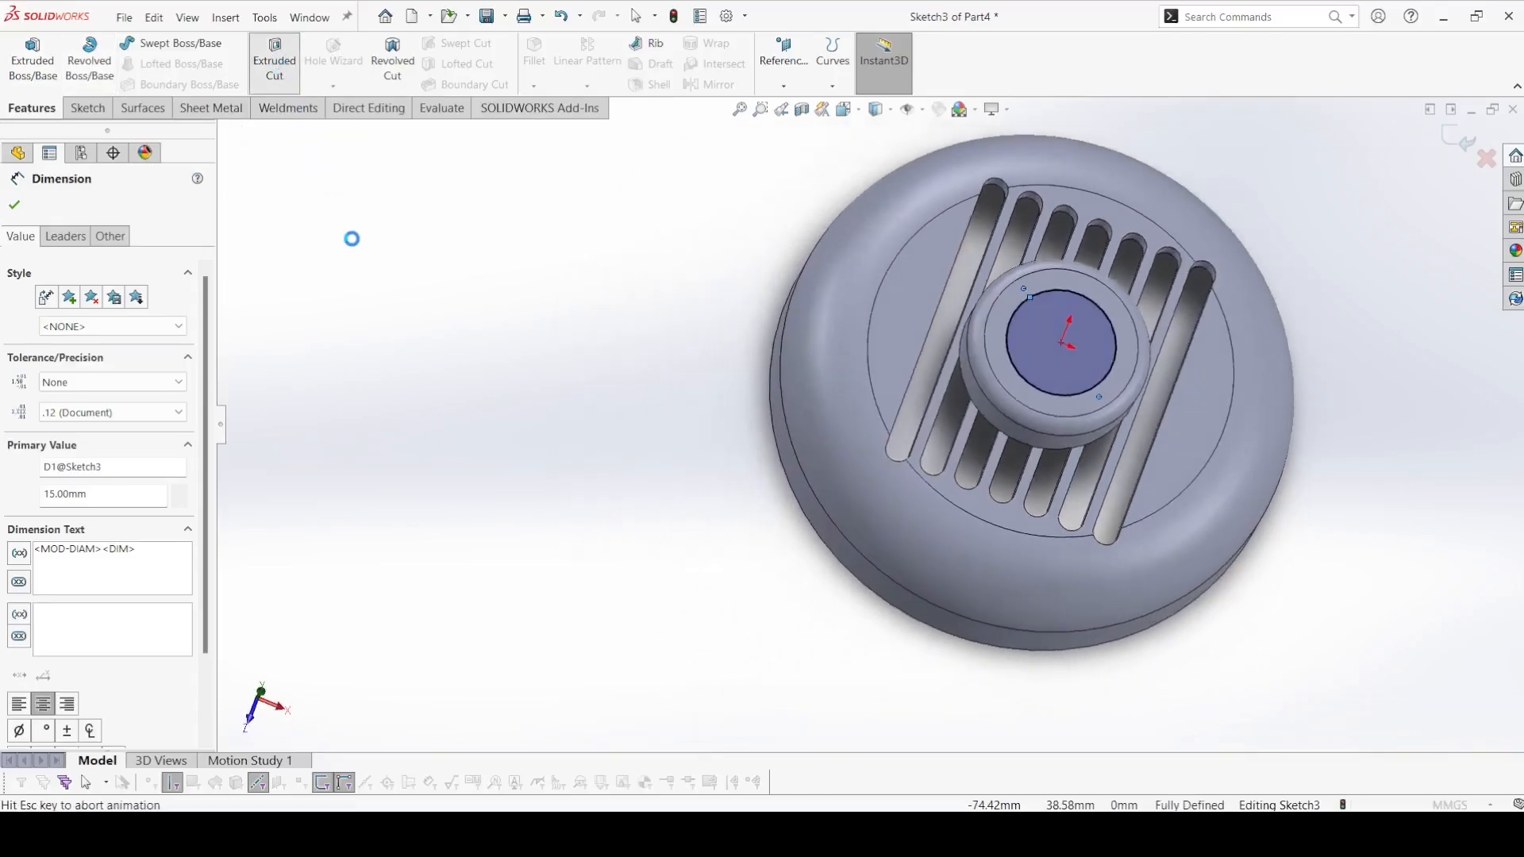
{"action": "left_click", "coordinate": [69, 315]}
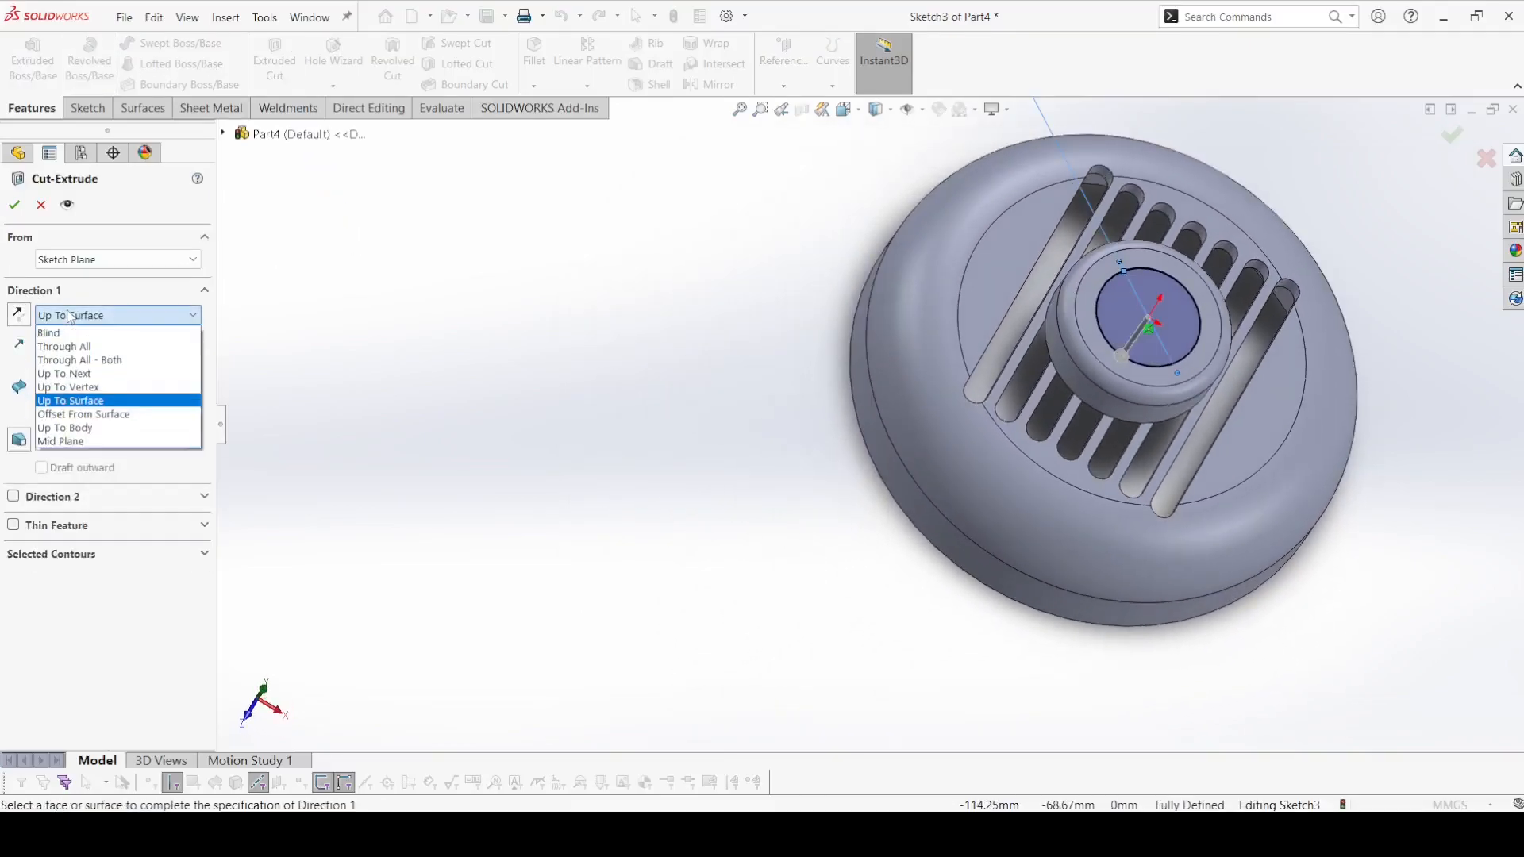
{"action": "left_click", "coordinate": [69, 374]}
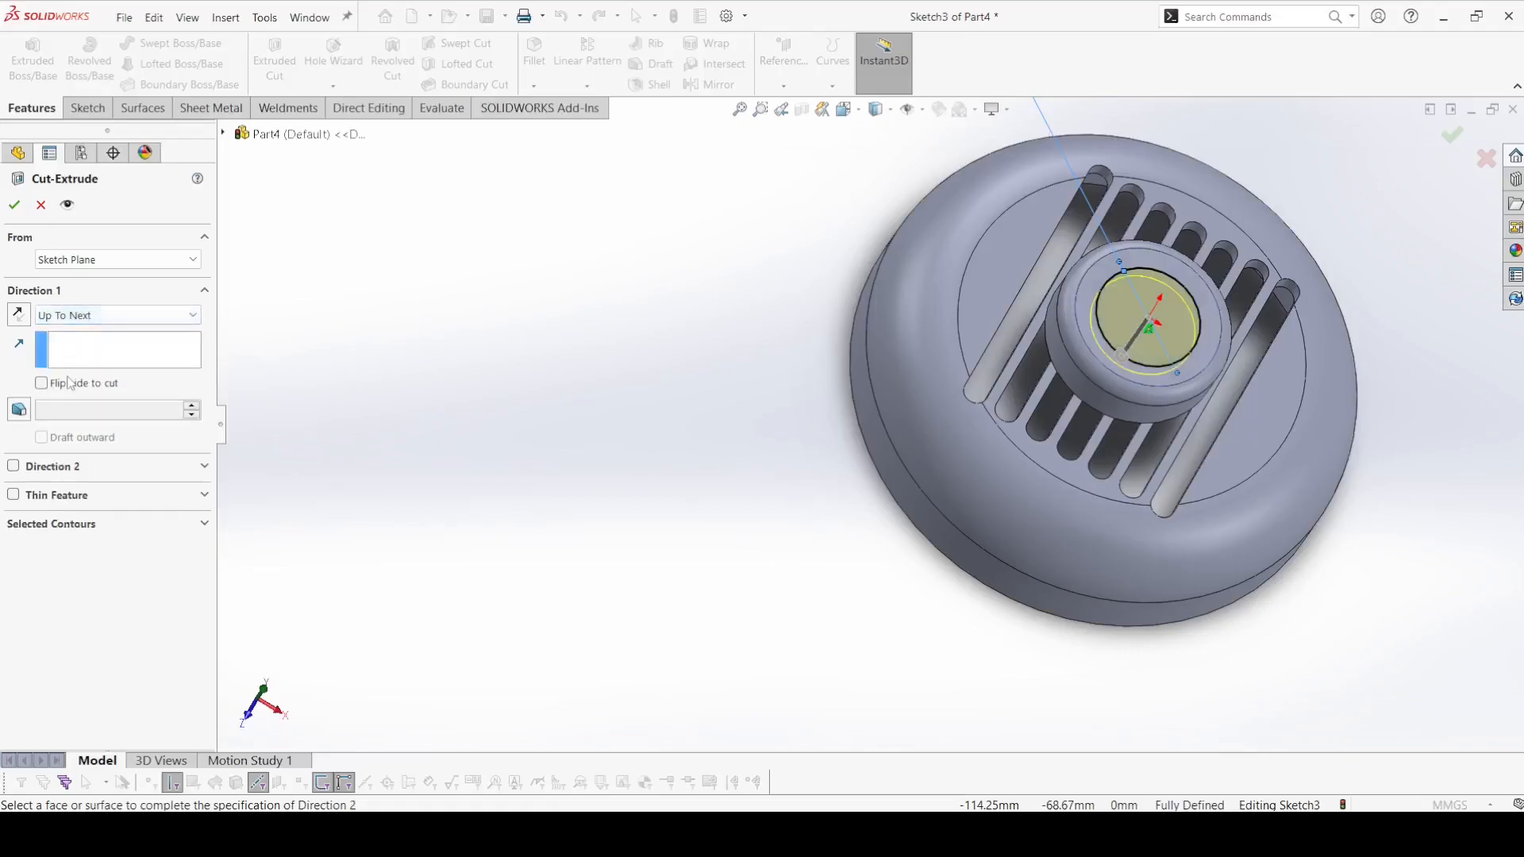
{"action": "left_click", "coordinate": [11, 201]}
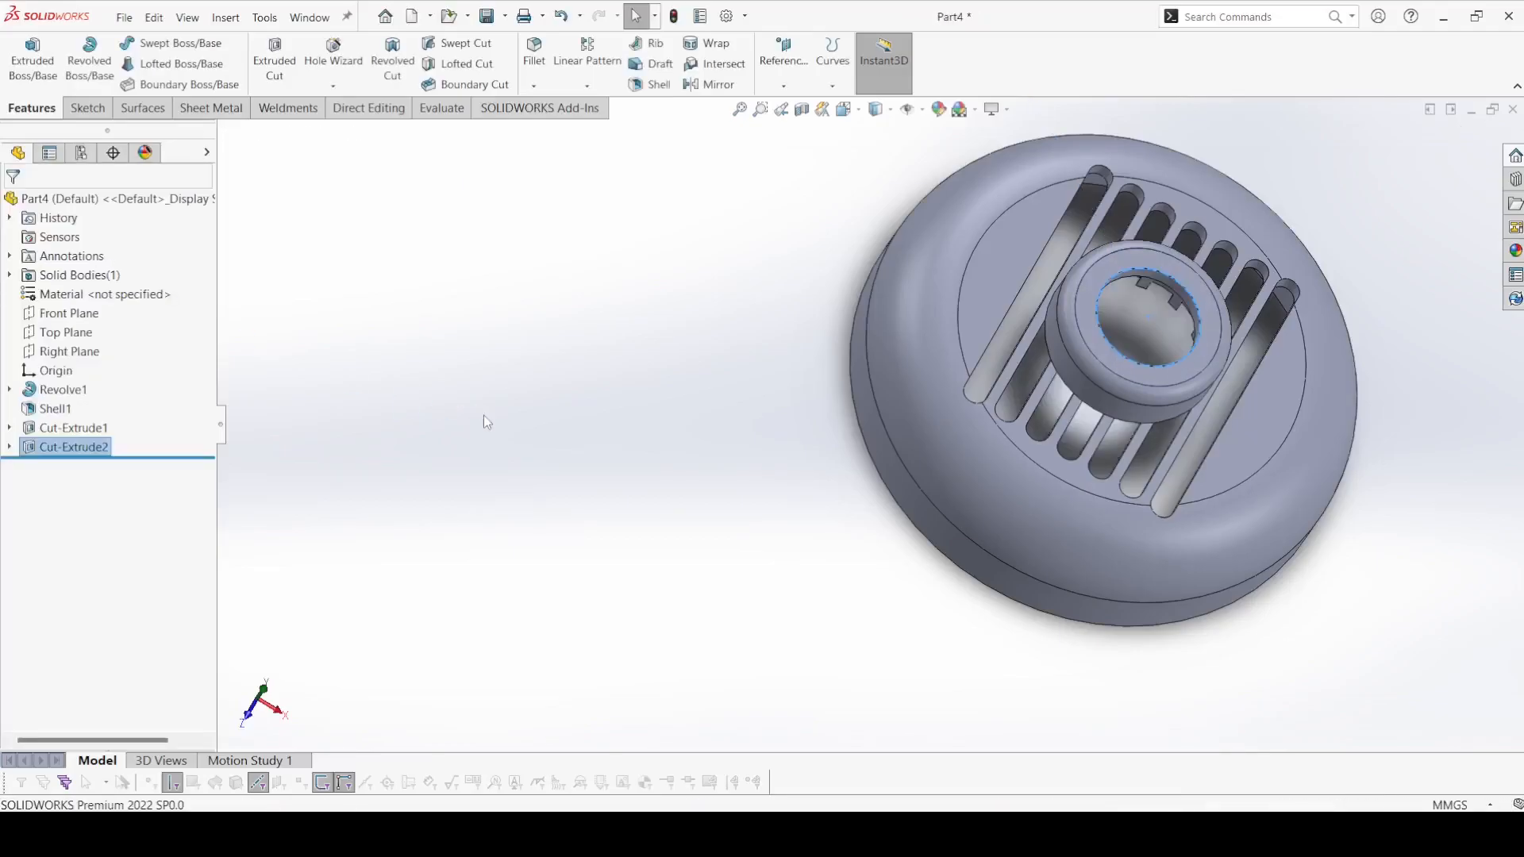
On the Top Plane, sketch a vertical straight slot across the body's upper rim, its outer arc centre about 47 mm above the origin
{"action": "middle_click_drag", "start_coordinate": [548, 432], "coordinate": [563, 464]}
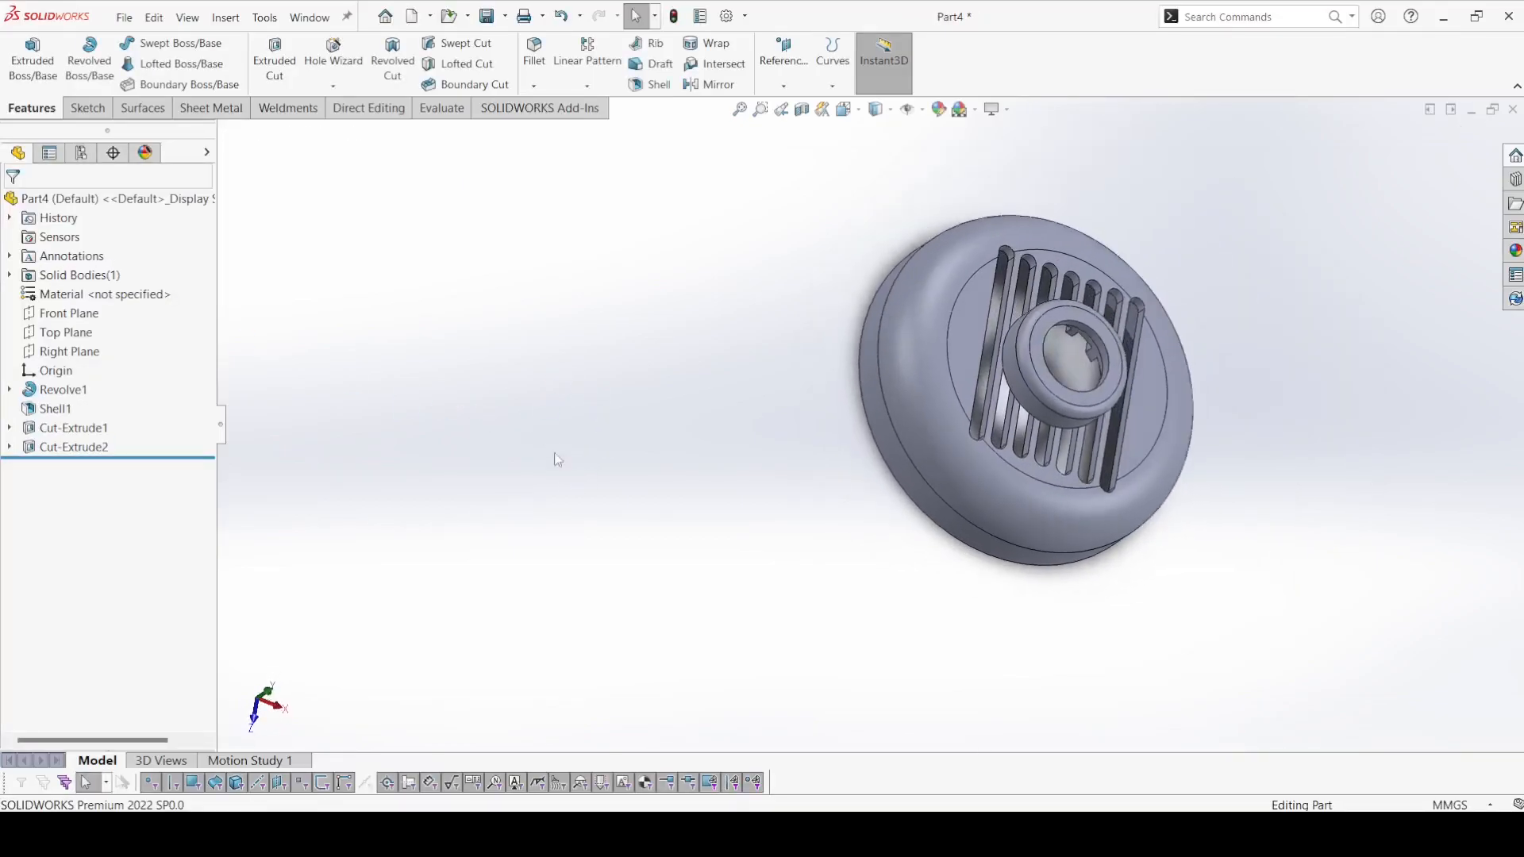
{"action": "left_click", "coordinate": [67, 332]}
{"action": "left_click", "coordinate": [256, 351]}
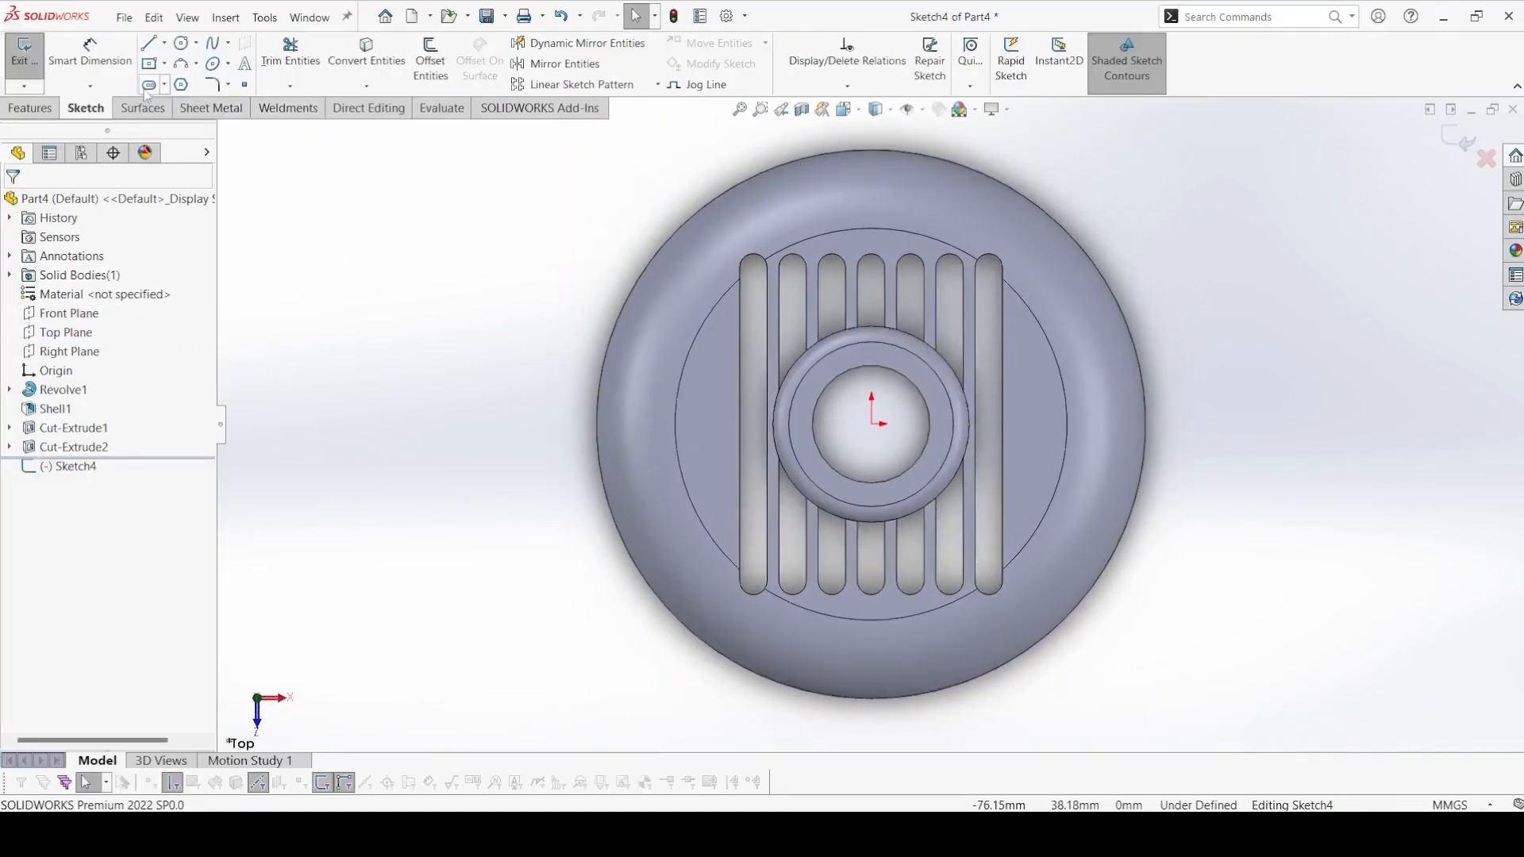
{"action": "scroll", "coordinate": [873, 286], "scroll_direction": "up", "scroll_amount": 3}
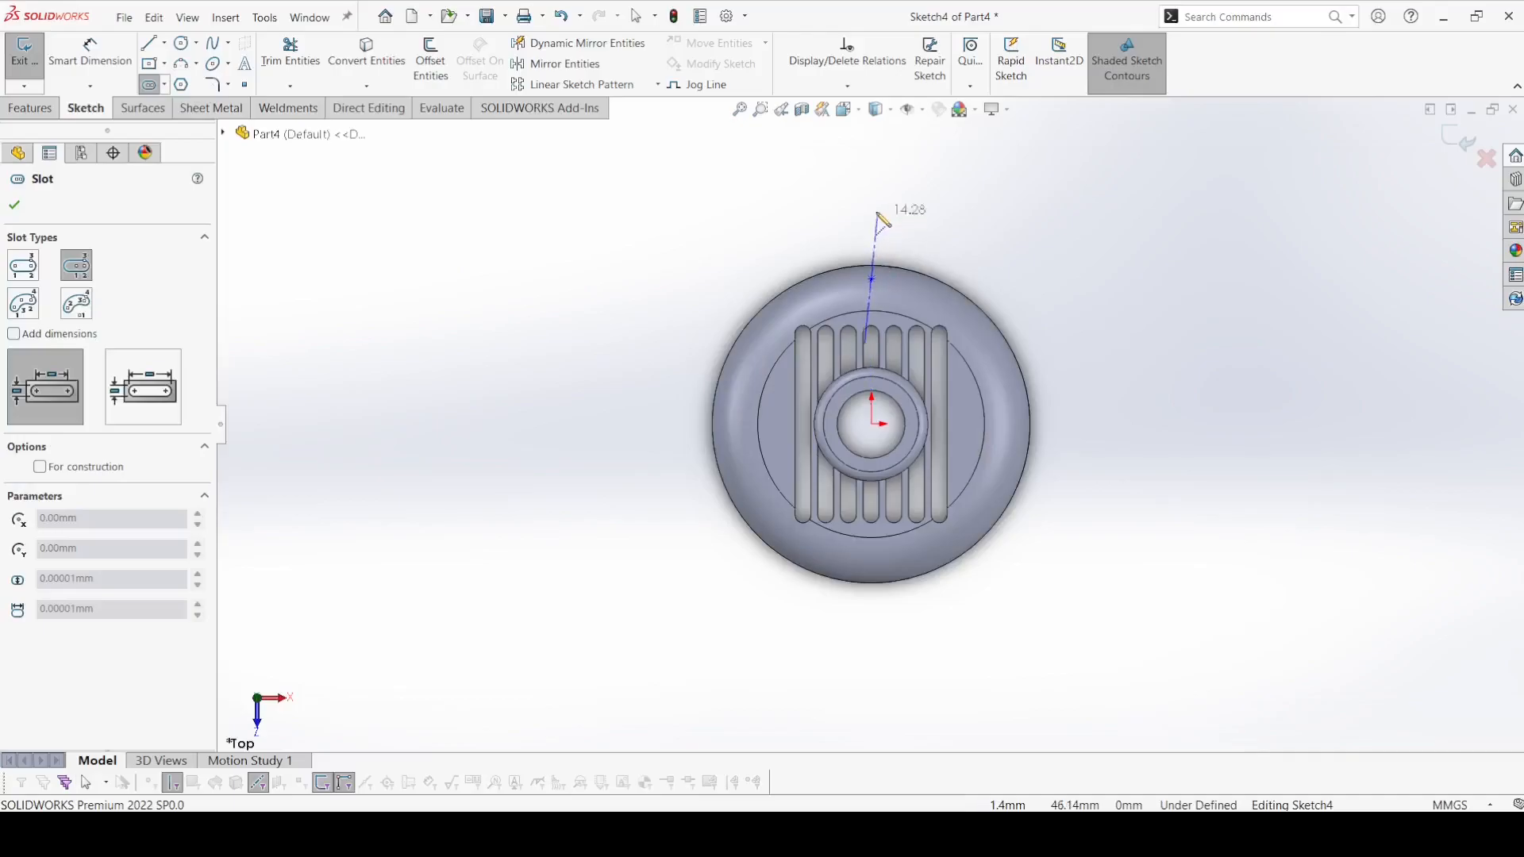
{"action": "key", "text": "Escape"}
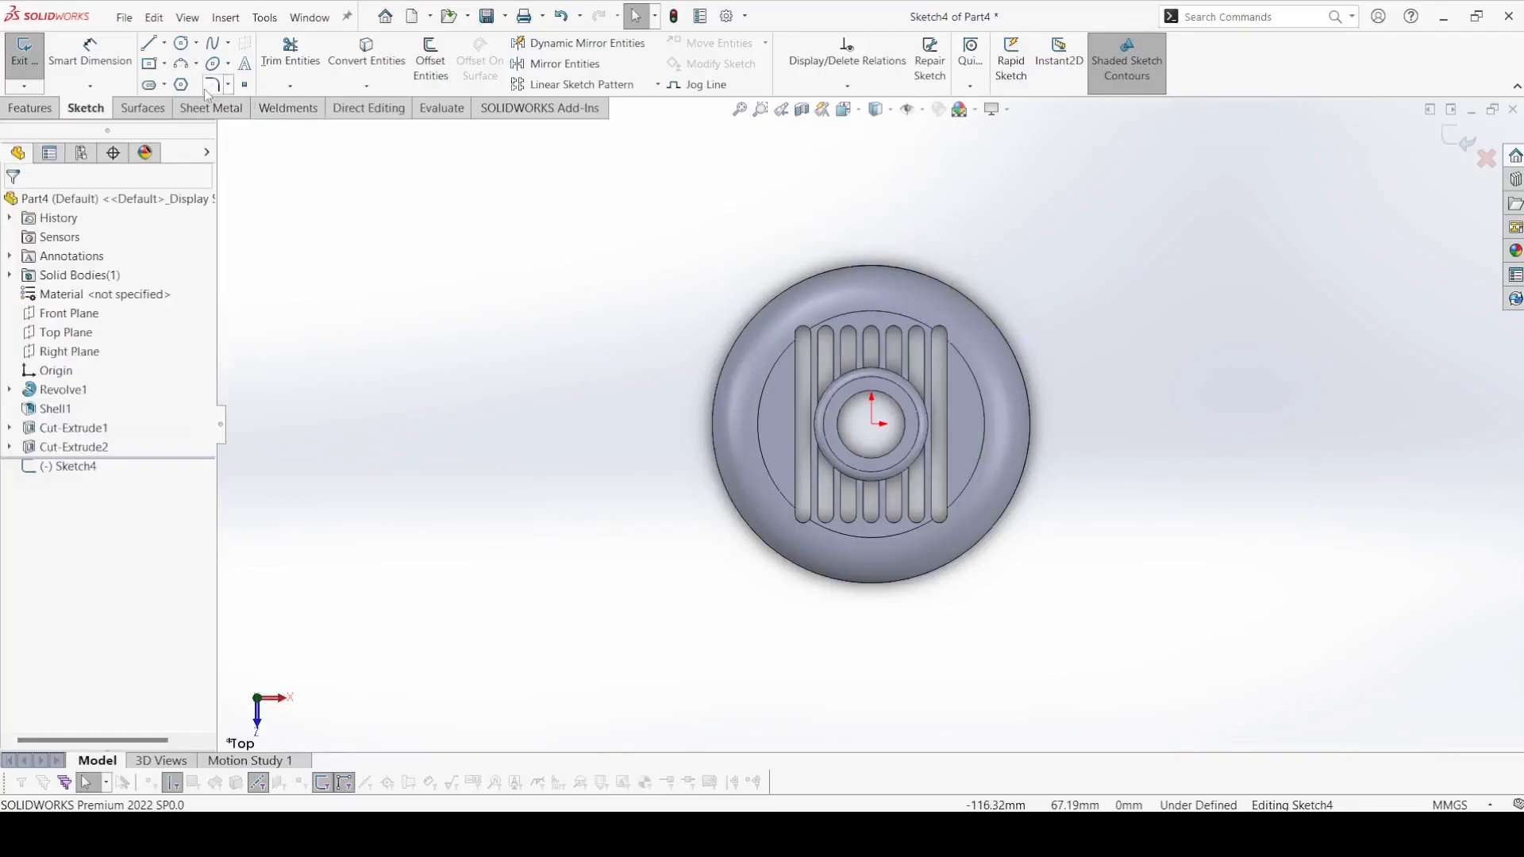
{"action": "left_click", "coordinate": [165, 84]}
{"action": "left_click", "coordinate": [171, 105]}
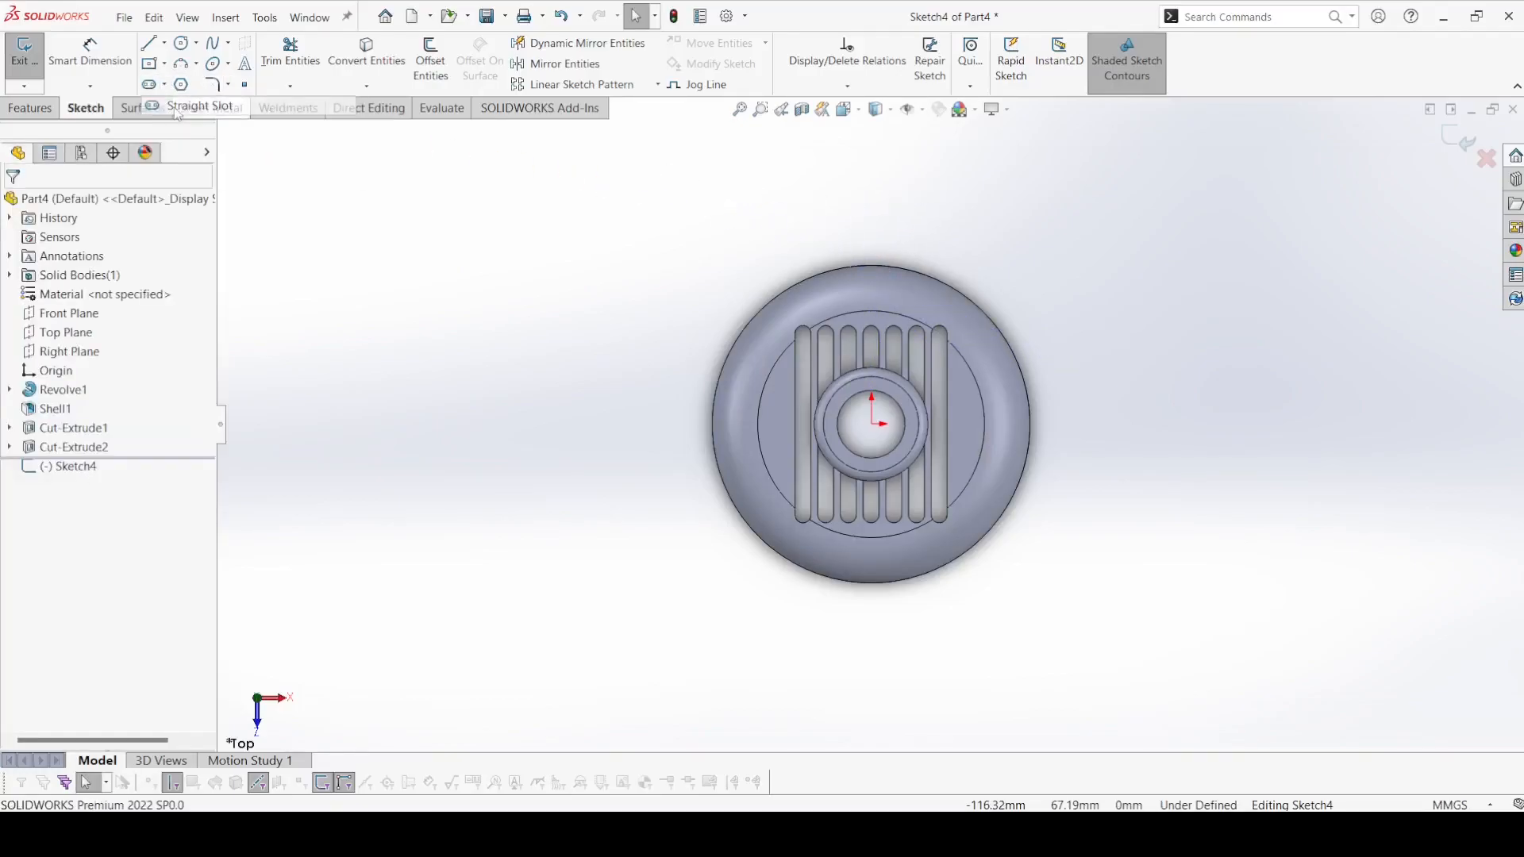
{"action": "left_click", "coordinate": [871, 211]}
{"action": "left_click", "coordinate": [921, 238]}
Dimension the slot's outer arc centre from the origin and set the distance to 42.5 mm
{"action": "left_click", "coordinate": [126, 56]}
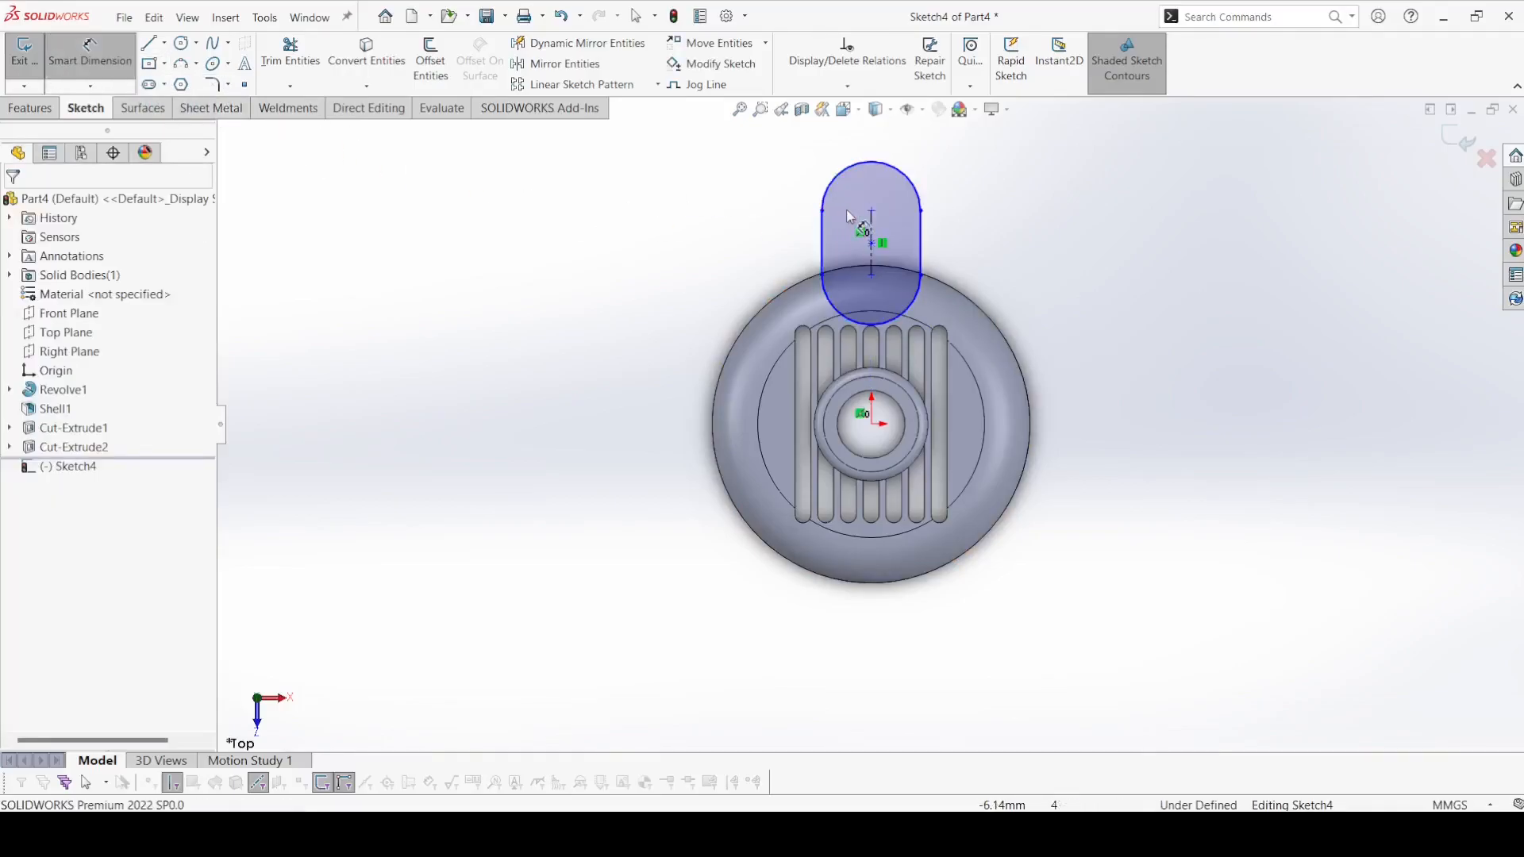
{"action": "left_click", "coordinate": [872, 213]}
{"action": "left_click", "coordinate": [872, 426]}
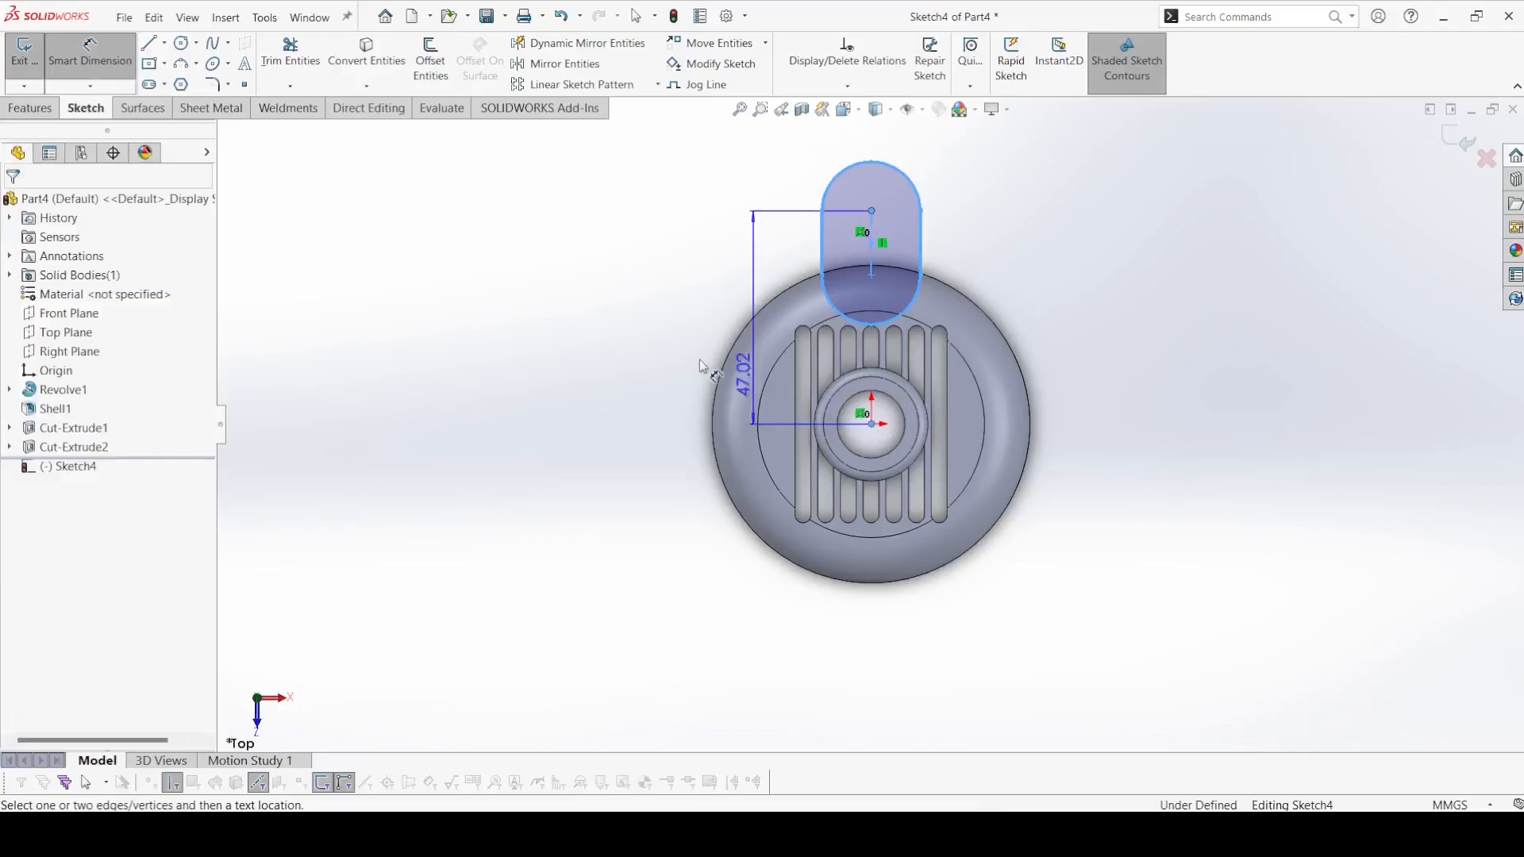
{"action": "left_click", "coordinate": [684, 348]}
{"action": "type", "text": "47.5"}
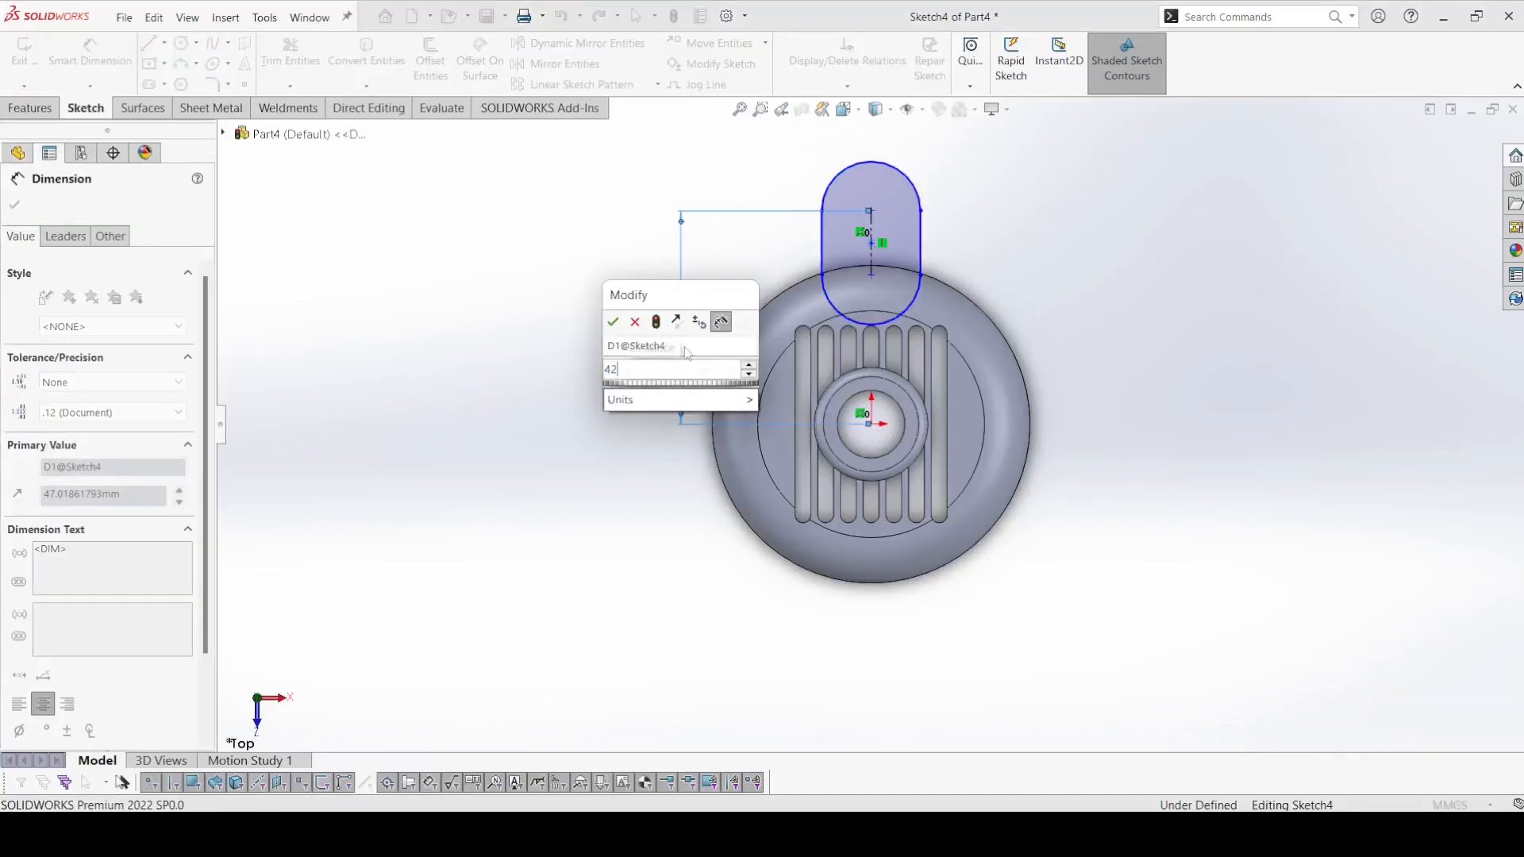
{"action": "key", "text": "Return"}
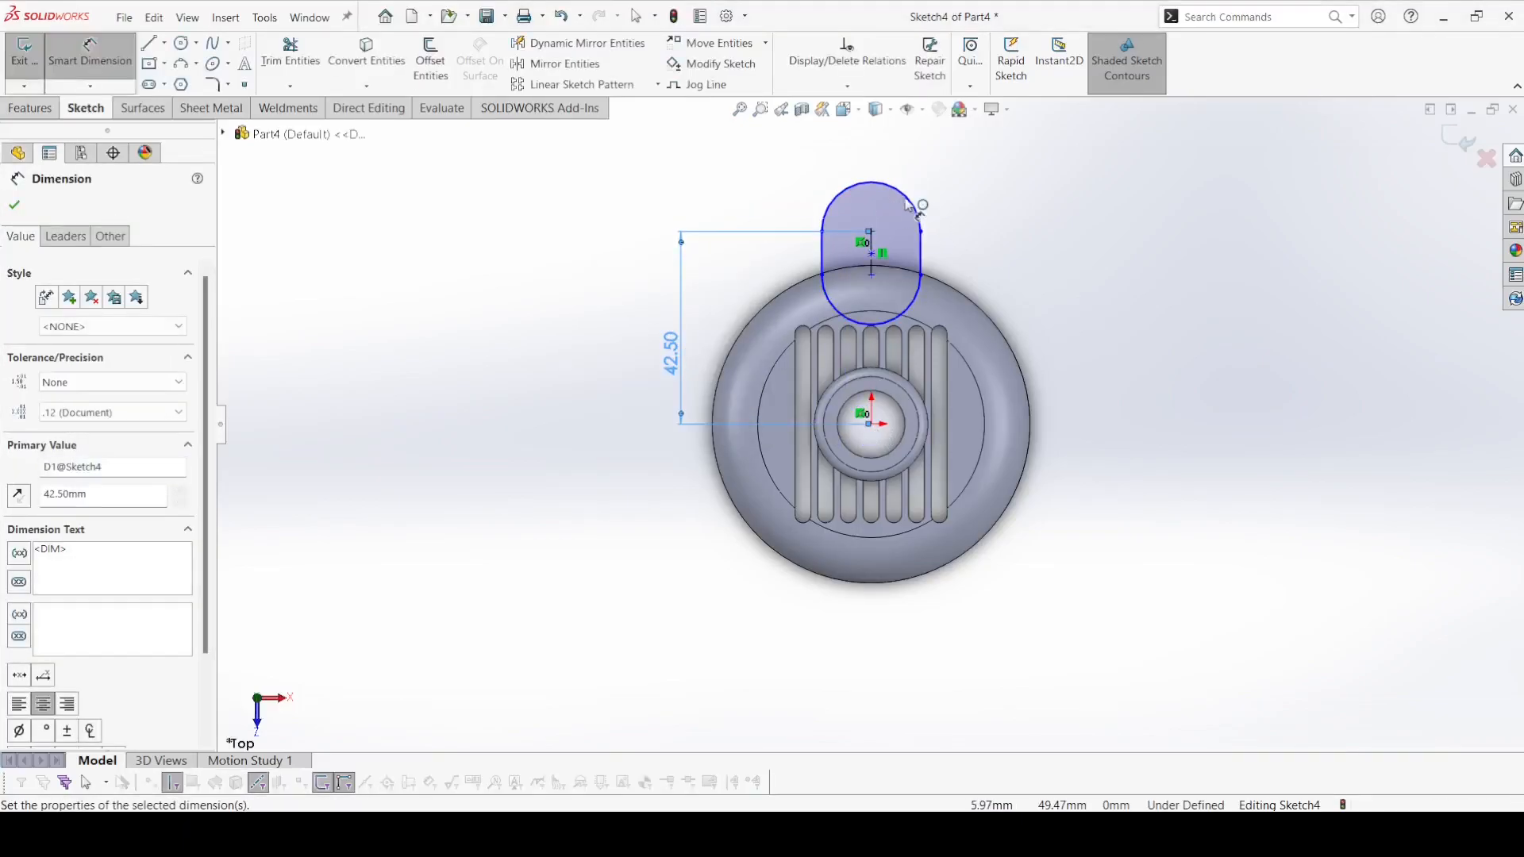
Dimension the slot's outer end arc to a 7.5 mm radius
{"action": "left_click", "coordinate": [914, 205]}
{"action": "left_click", "coordinate": [949, 169]}
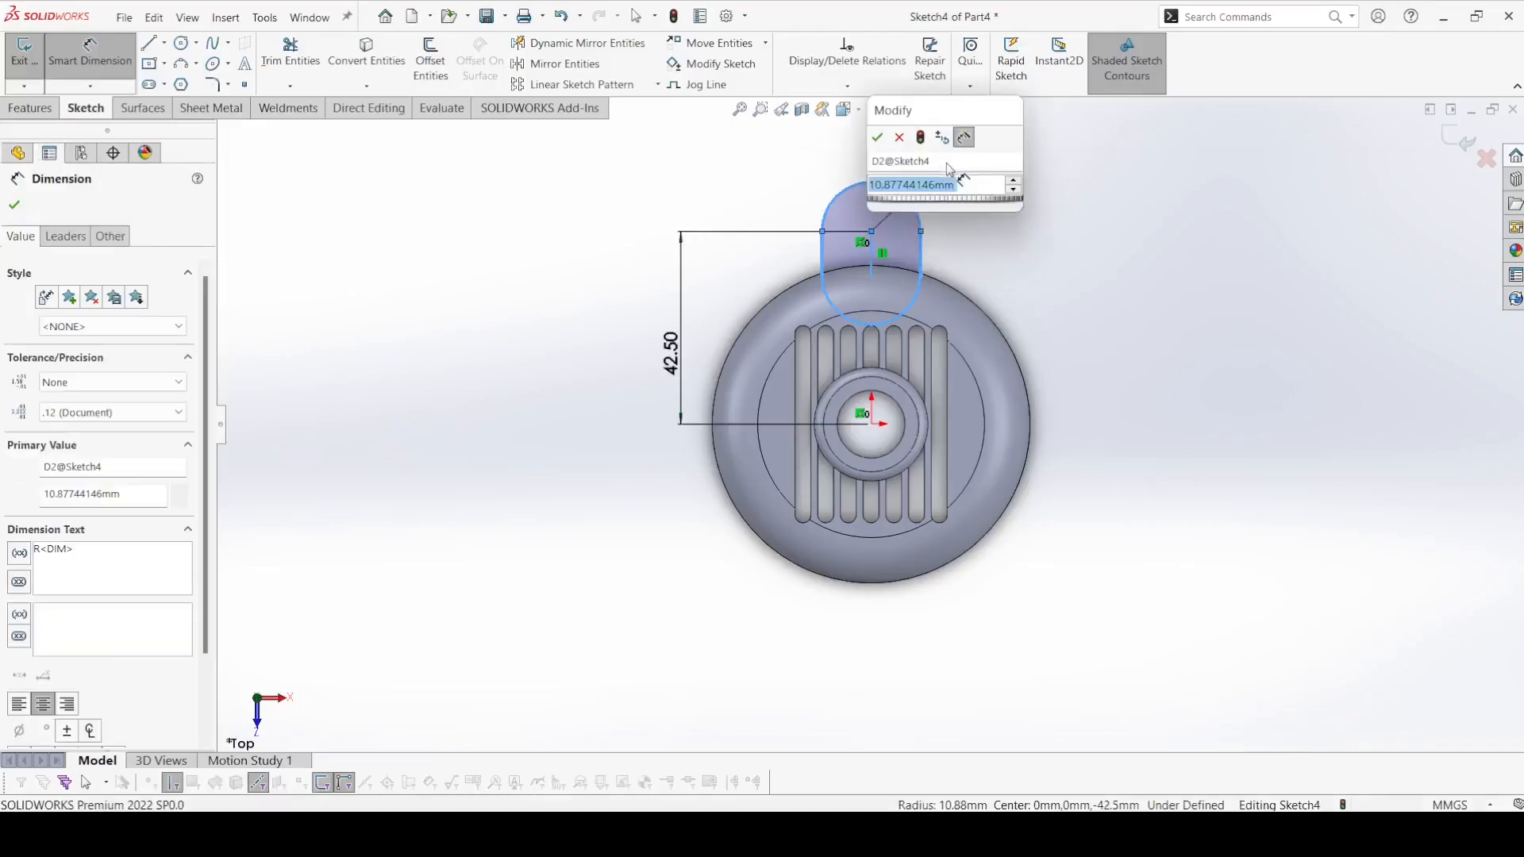
{"action": "key", "text": "Return"}
Sketch a circle centred on the slot's outer arc centre and dimension it to a 7.5 mm diameter
{"action": "left_click", "coordinate": [181, 45]}
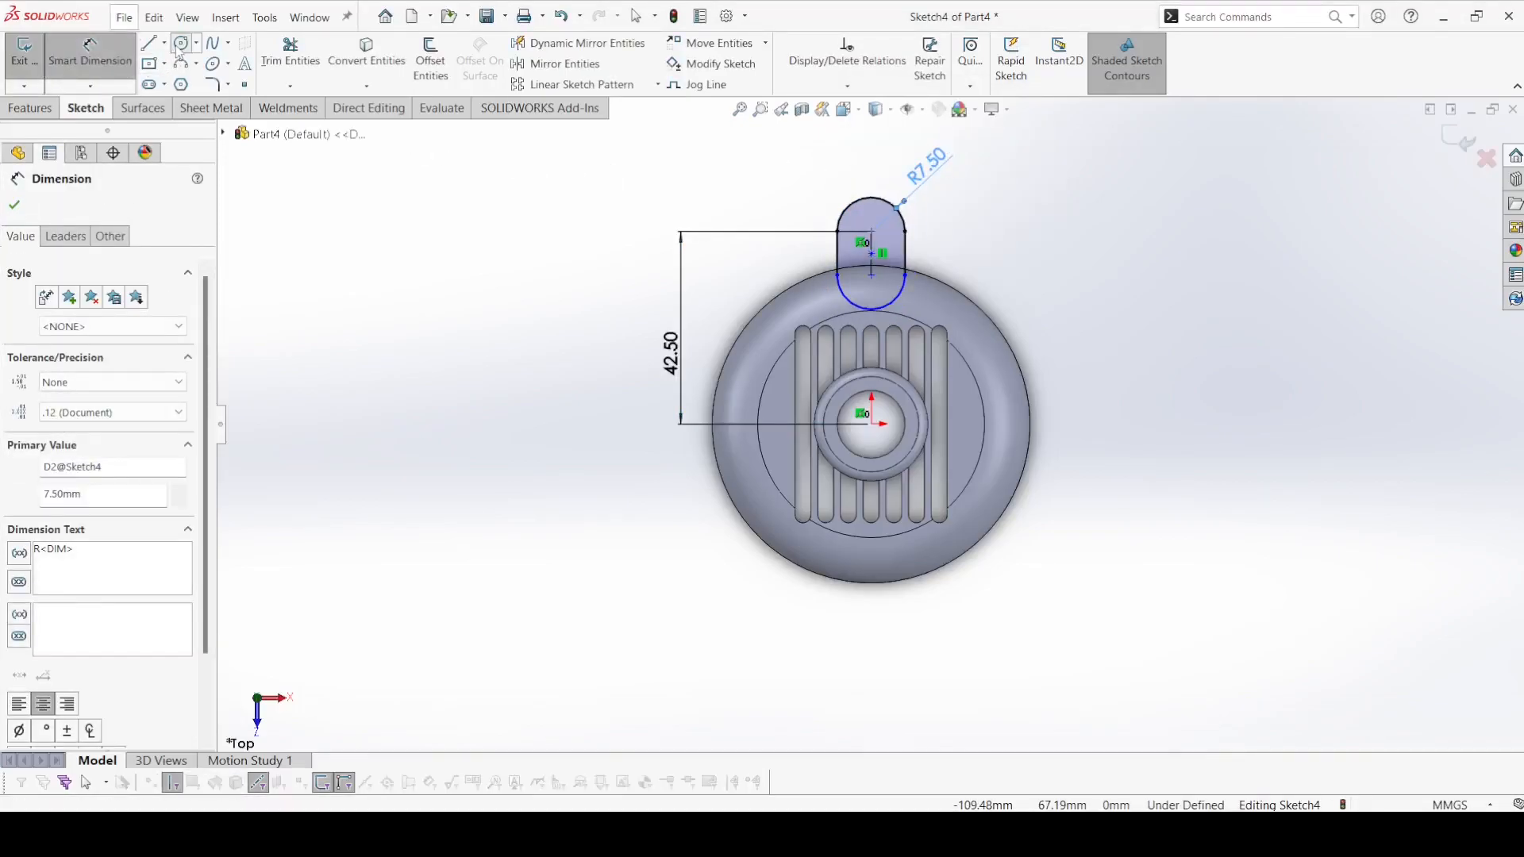
{"action": "left_click", "coordinate": [871, 231]}
{"action": "left_click", "coordinate": [890, 240]}
{"action": "left_click", "coordinate": [90, 56]}
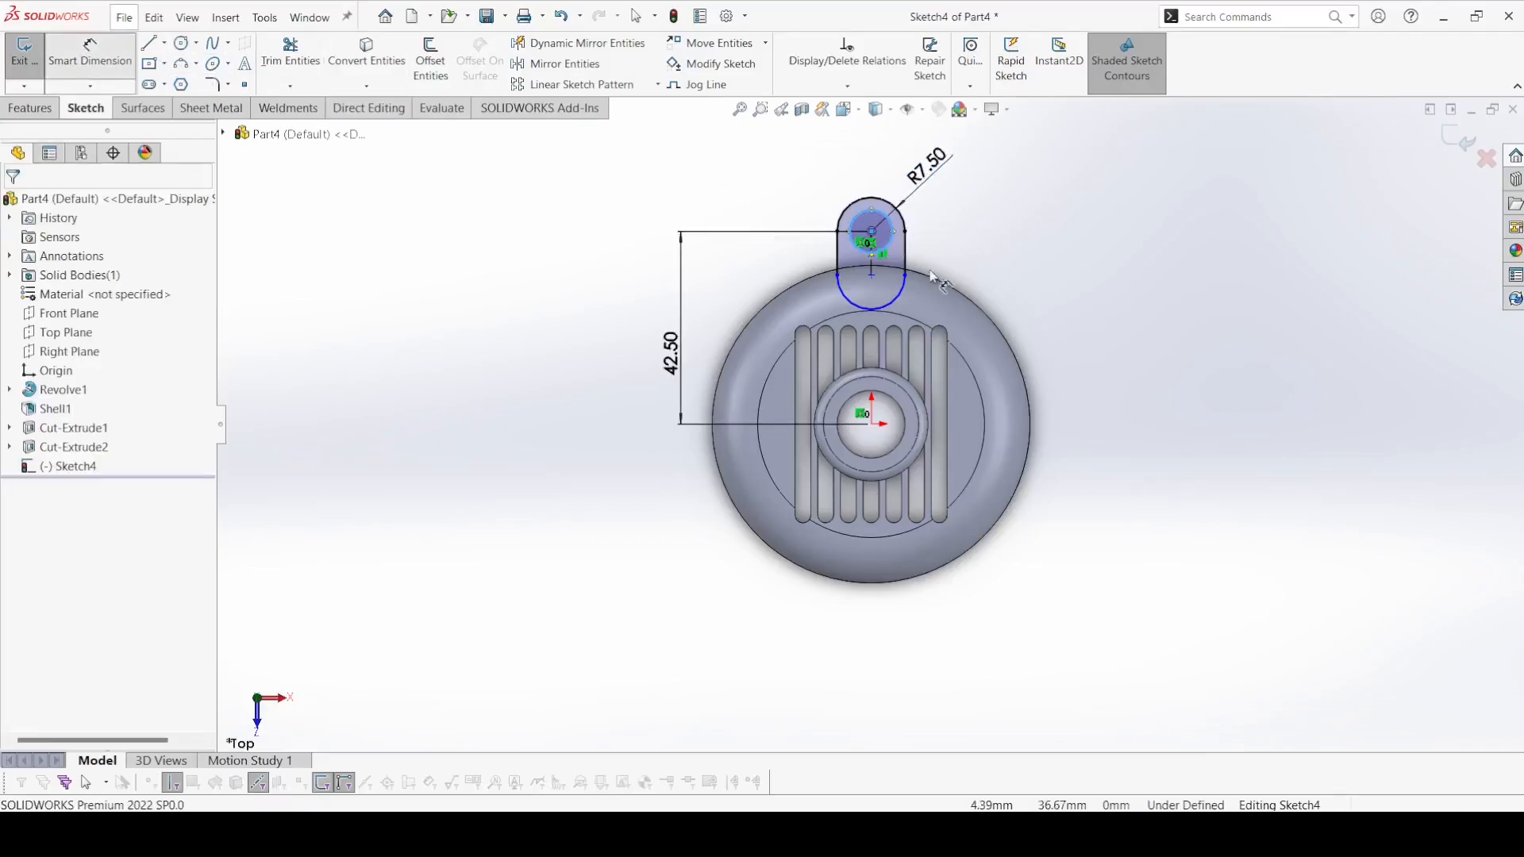
{"action": "left_click", "coordinate": [891, 222]}
{"action": "left_click", "coordinate": [969, 208]}
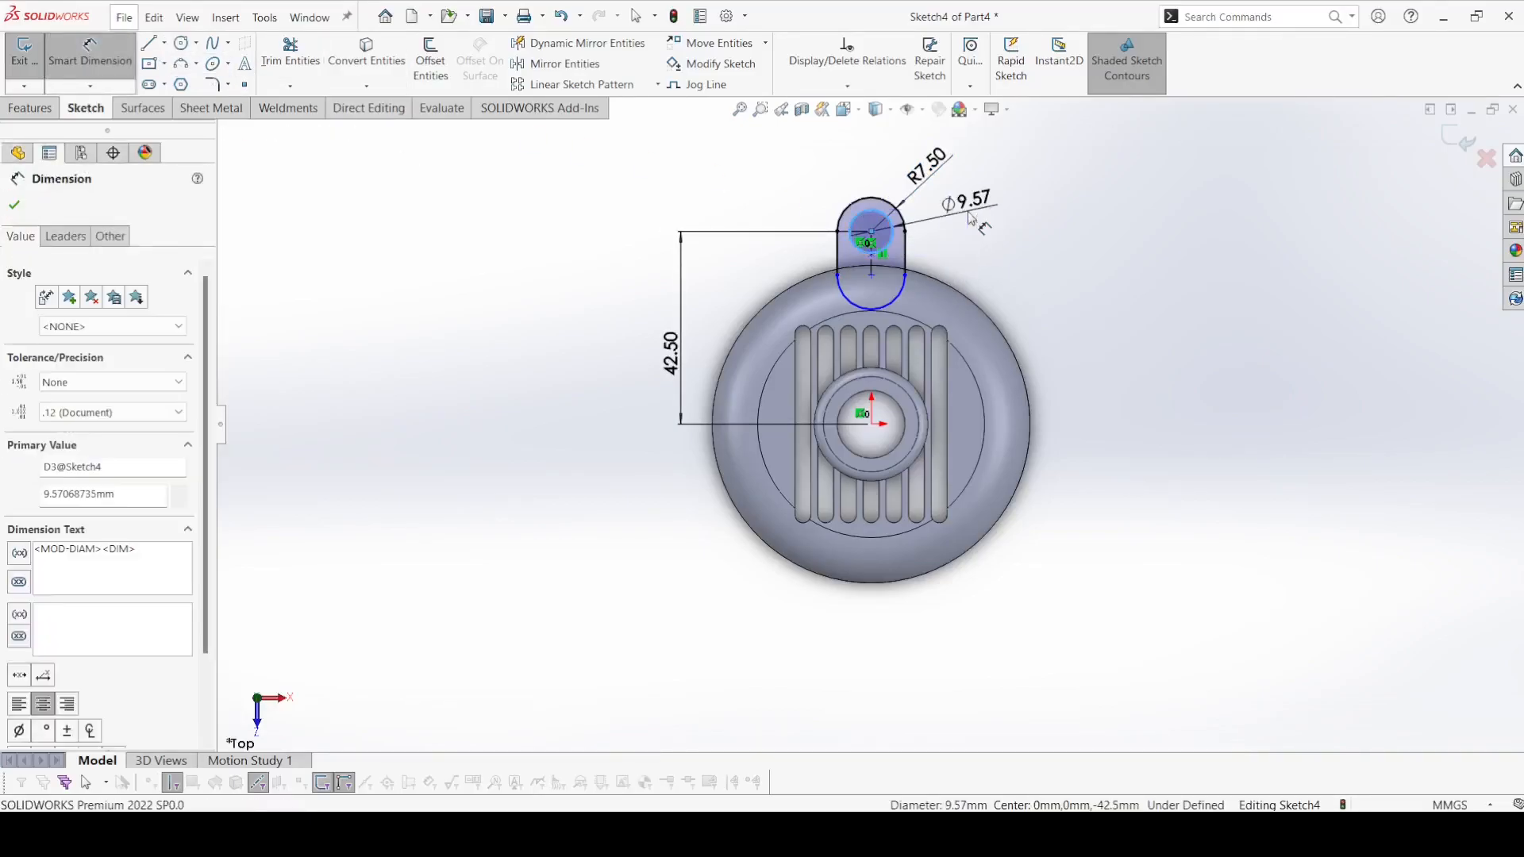
{"action": "type", "text": "7.5"}
{"action": "key", "text": "Return"}
{"action": "key", "text": "Escape"}
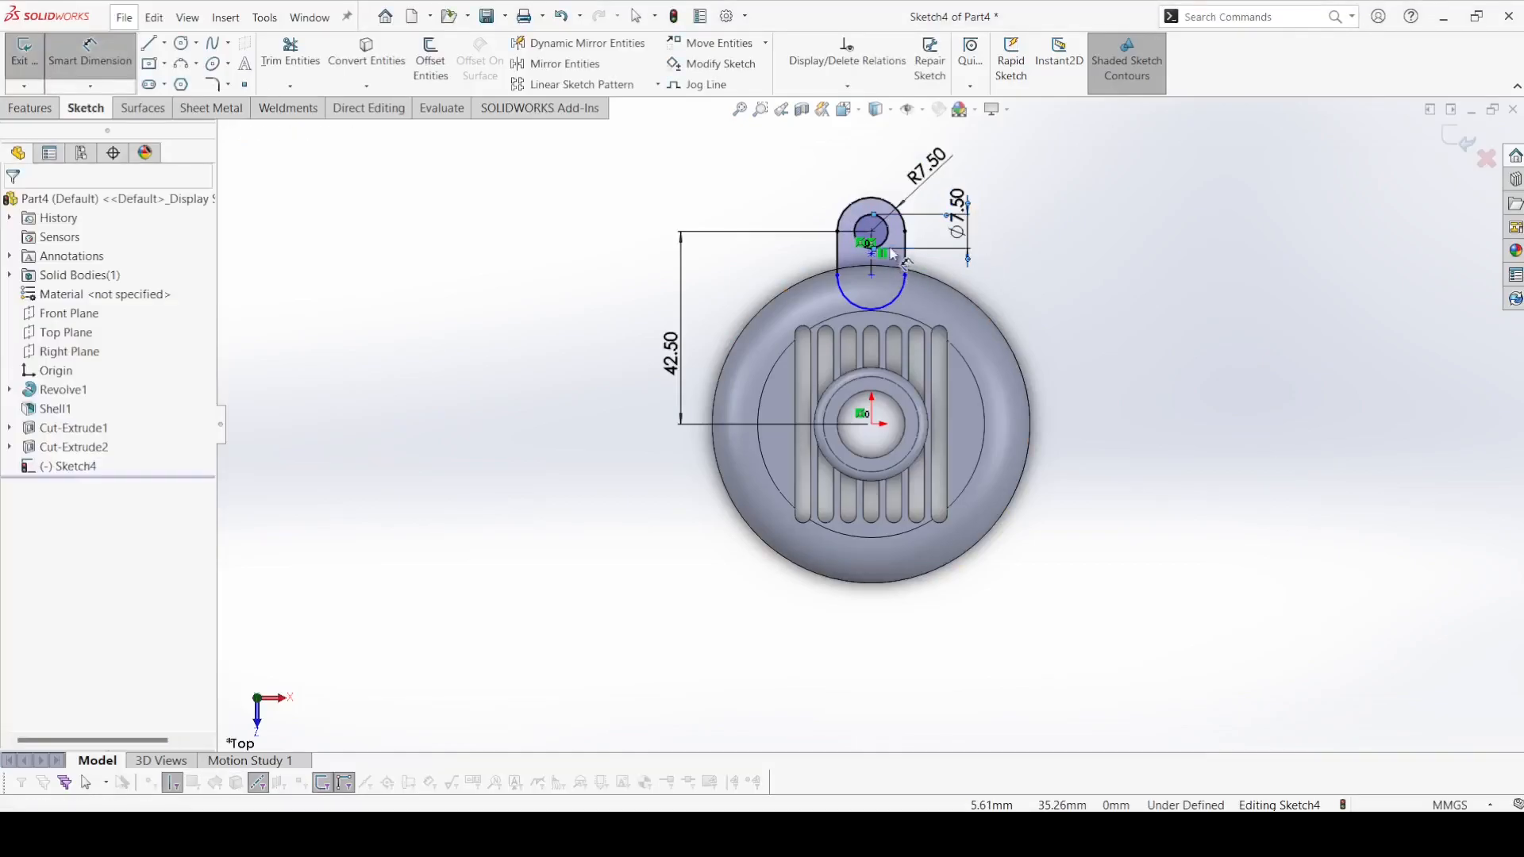
Add a Vertical relation between the slot's outer arc centre and the origin
{"action": "left_click", "coordinate": [872, 232]}
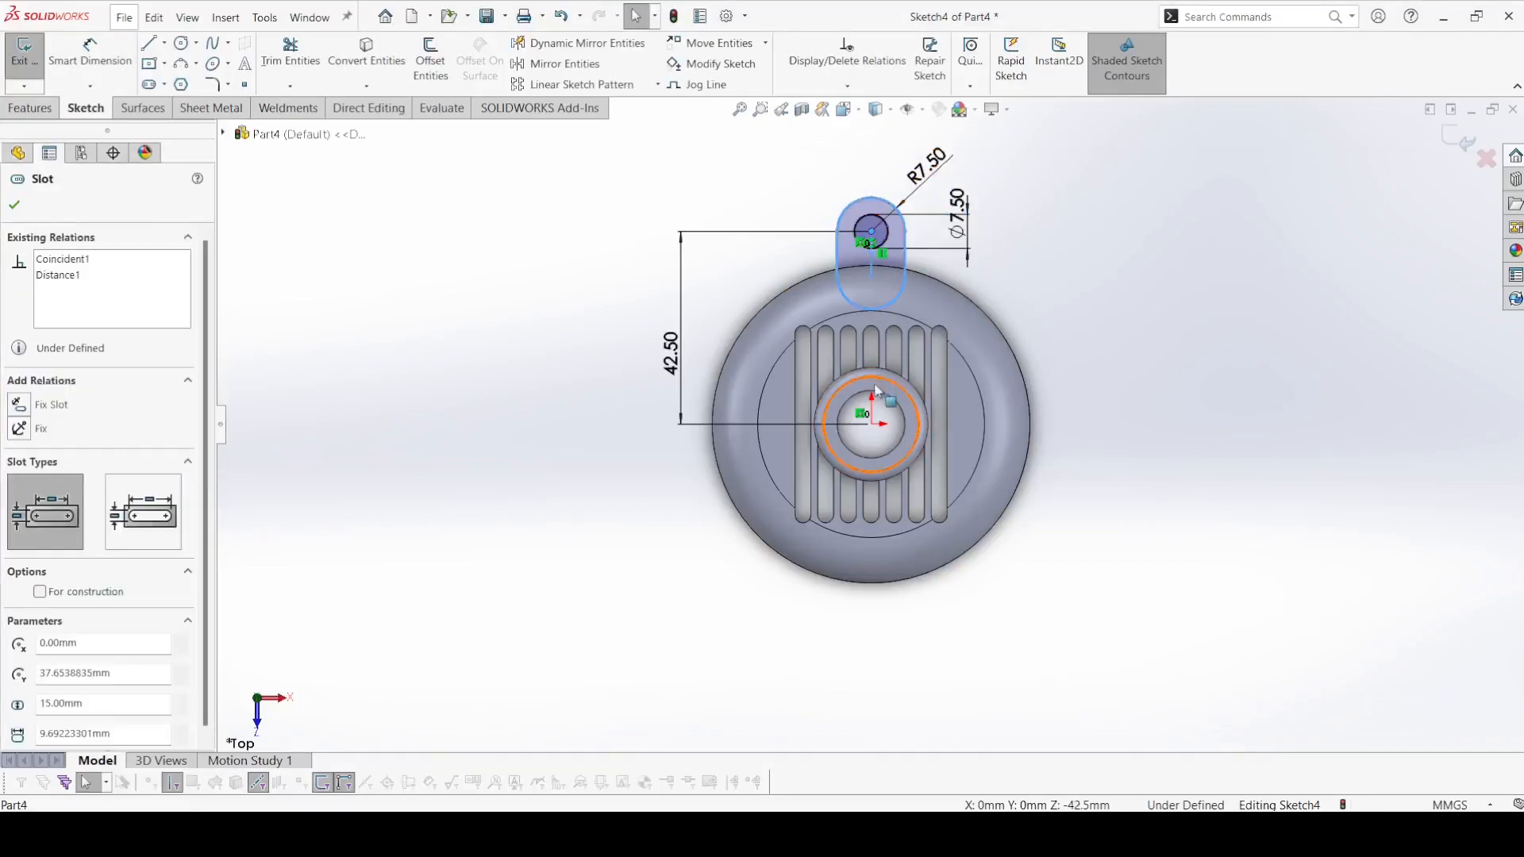
{"action": "left_click", "coordinate": [872, 424], "text": "ctrl"}
{"action": "left_click", "coordinate": [942, 356]}
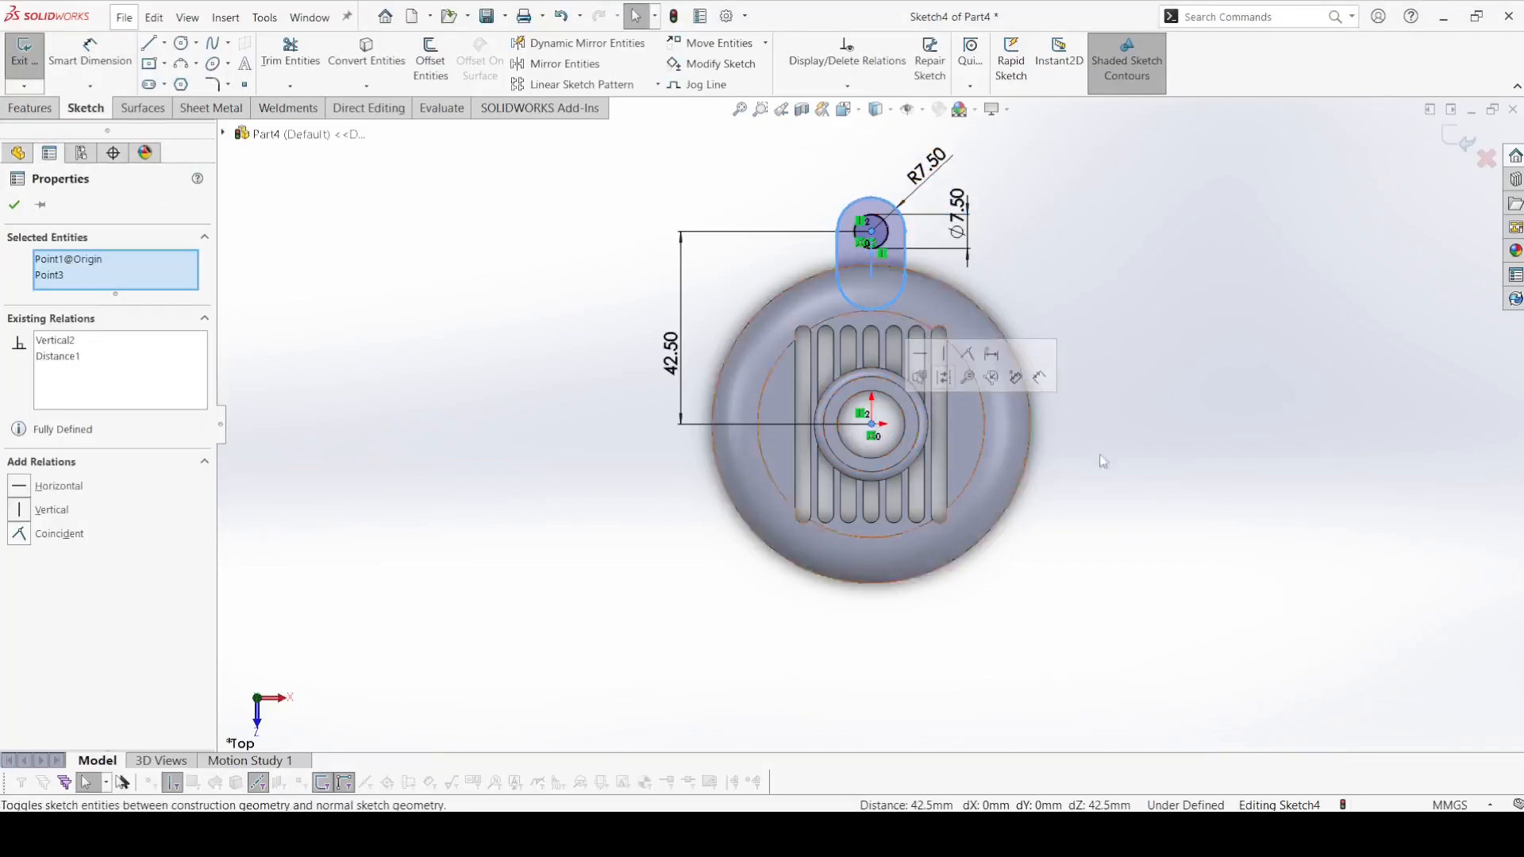
{"action": "left_click", "coordinate": [1076, 449]}
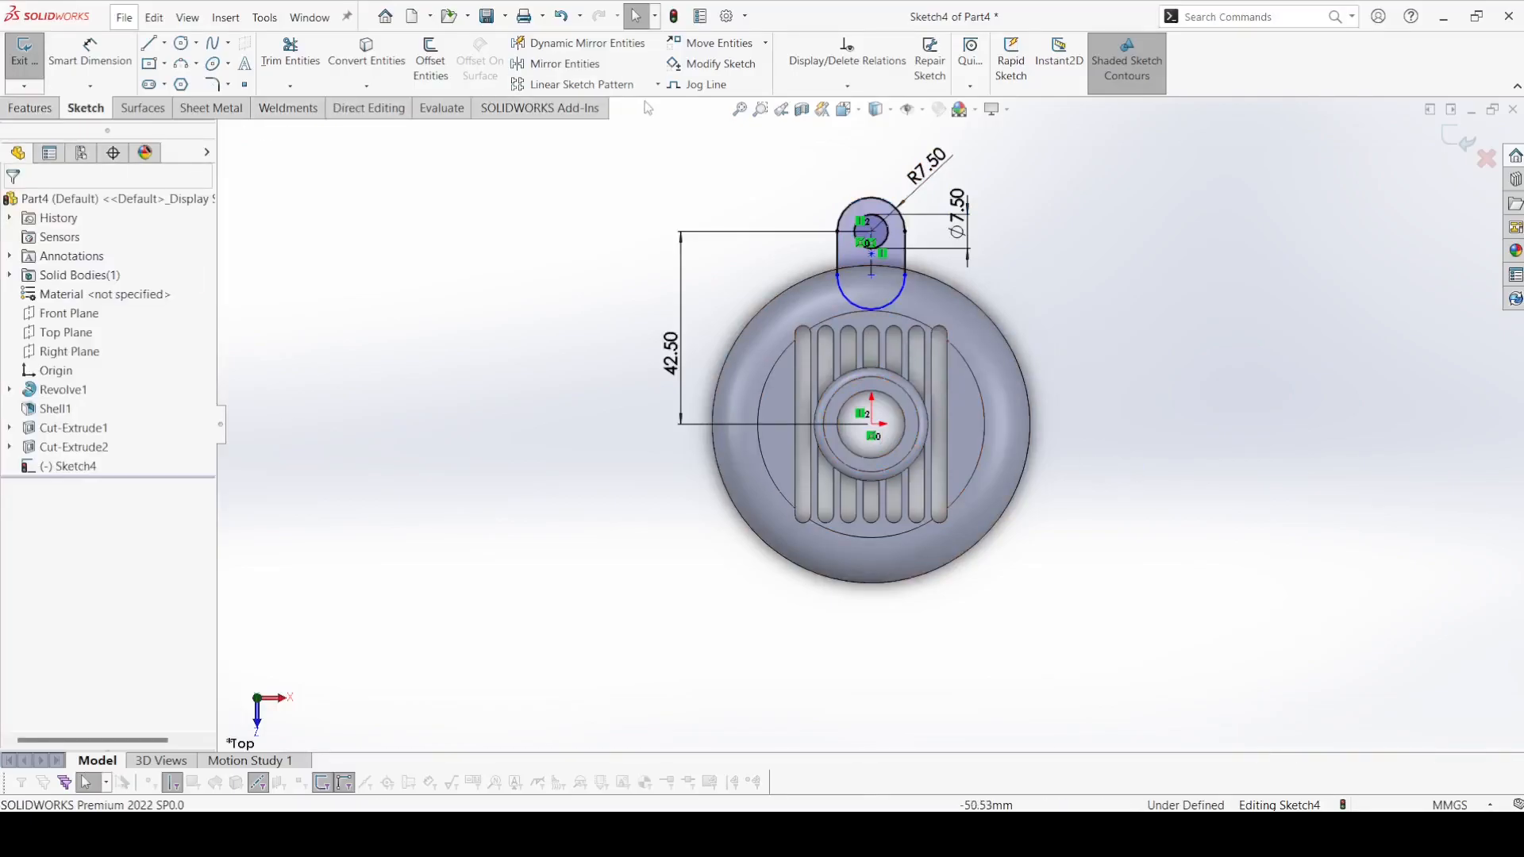
Create a circular sketch pattern of the slot and its circle about the origin, with 3 equally spaced instances over 360 degrees
{"action": "left_click", "coordinate": [658, 84]}
{"action": "left_click", "coordinate": [625, 127]}
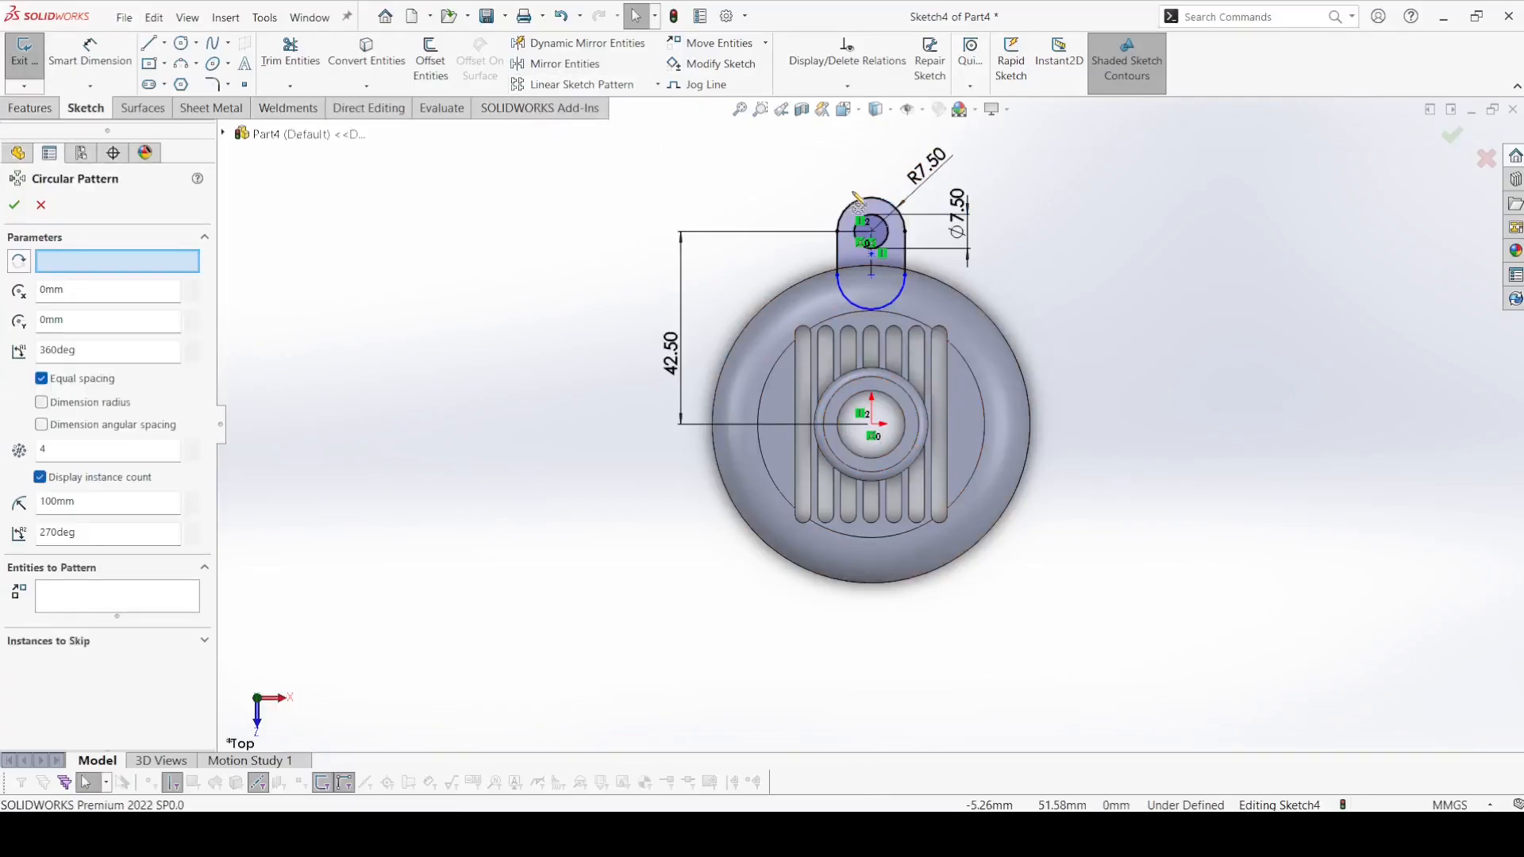
{"action": "left_click", "coordinate": [862, 204]}
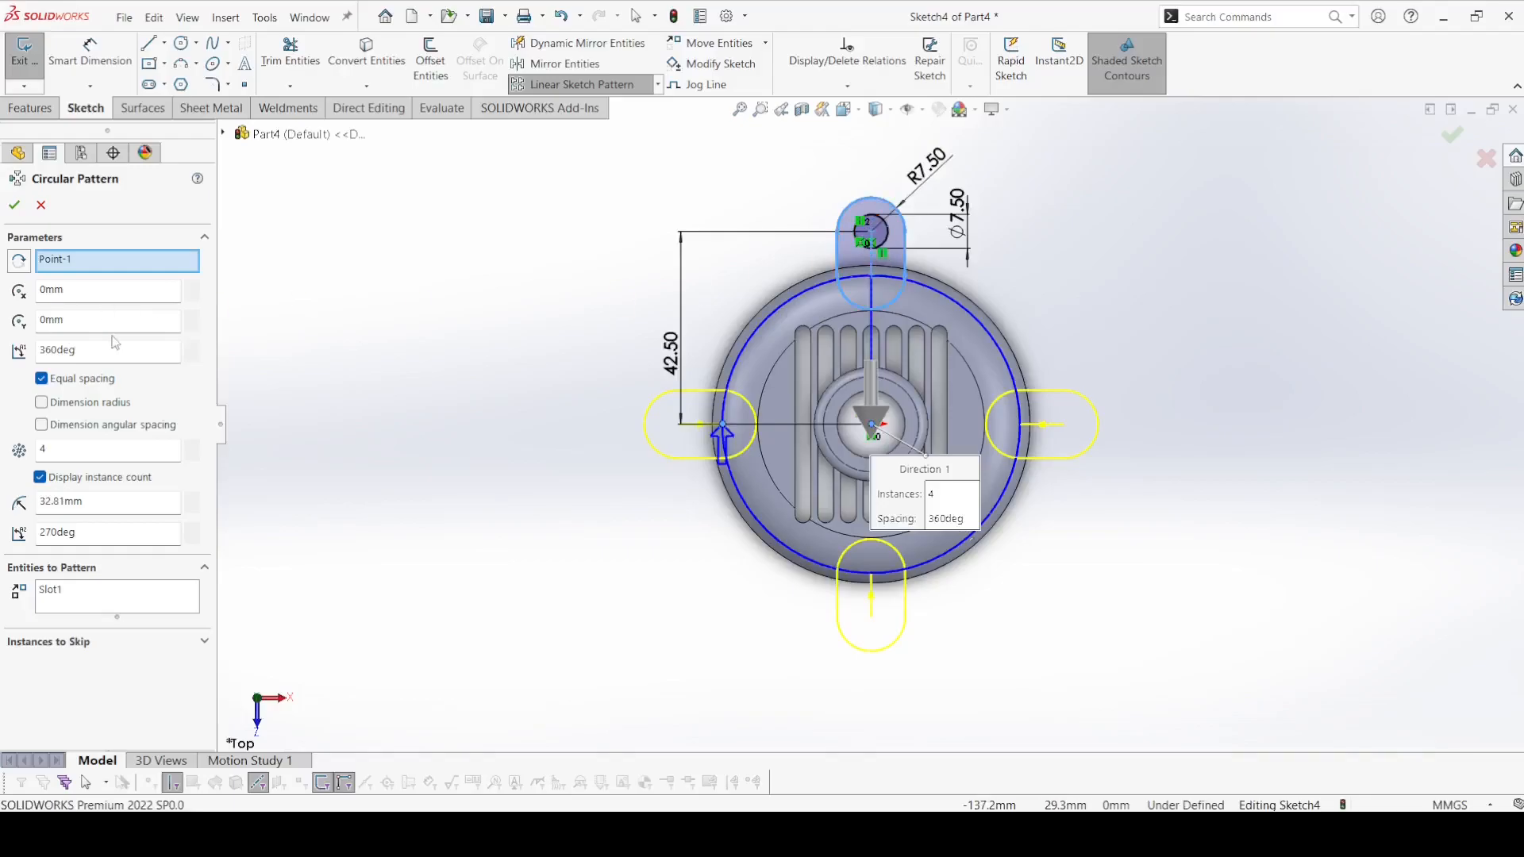
{"action": "left_click", "coordinate": [889, 235]}
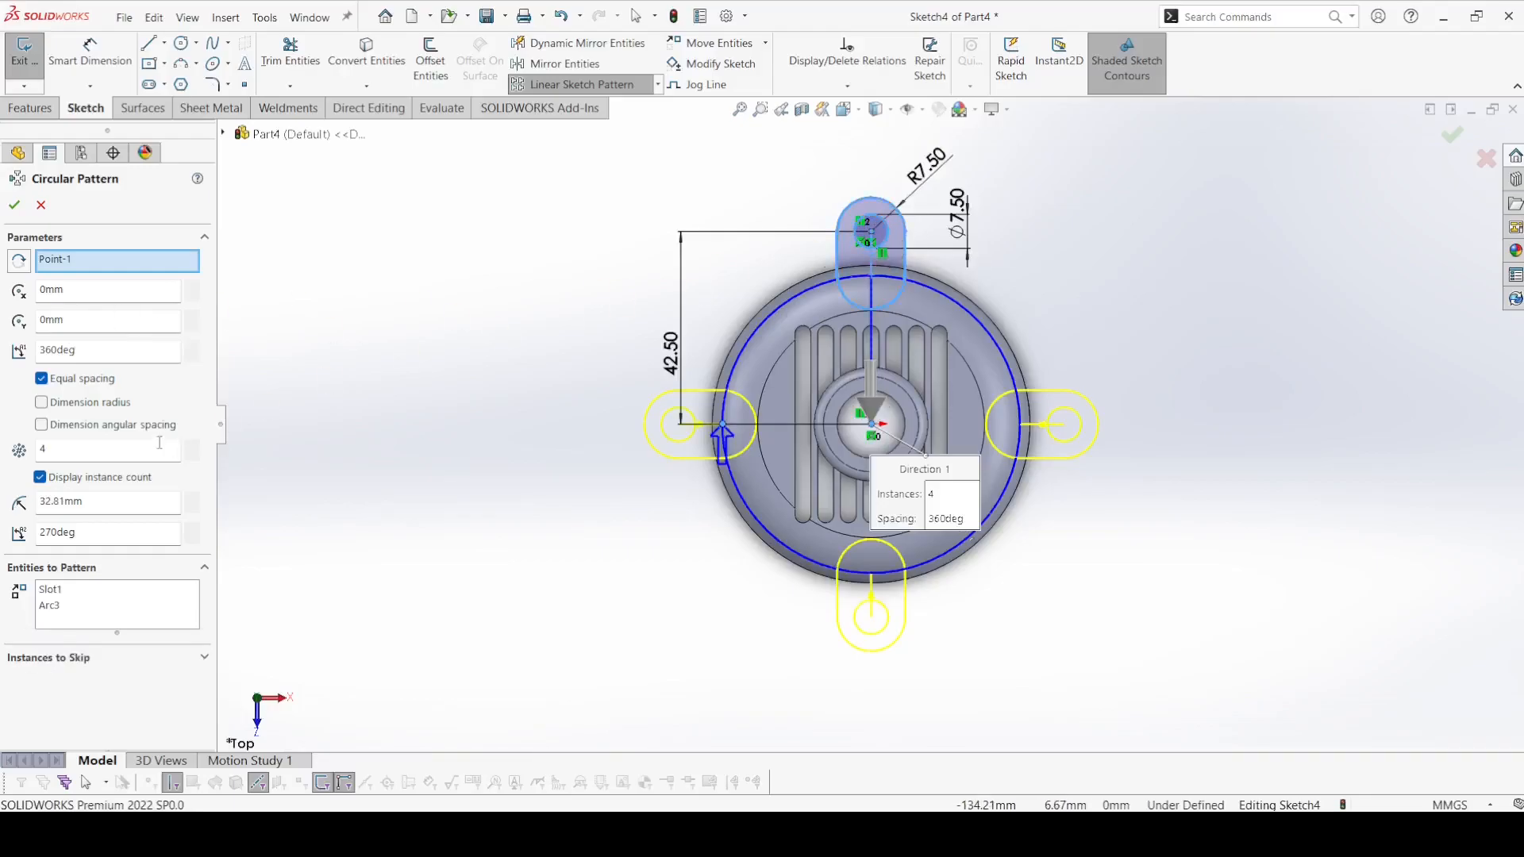
{"action": "left_click", "coordinate": [131, 452]}
{"action": "type", "text": "3"}
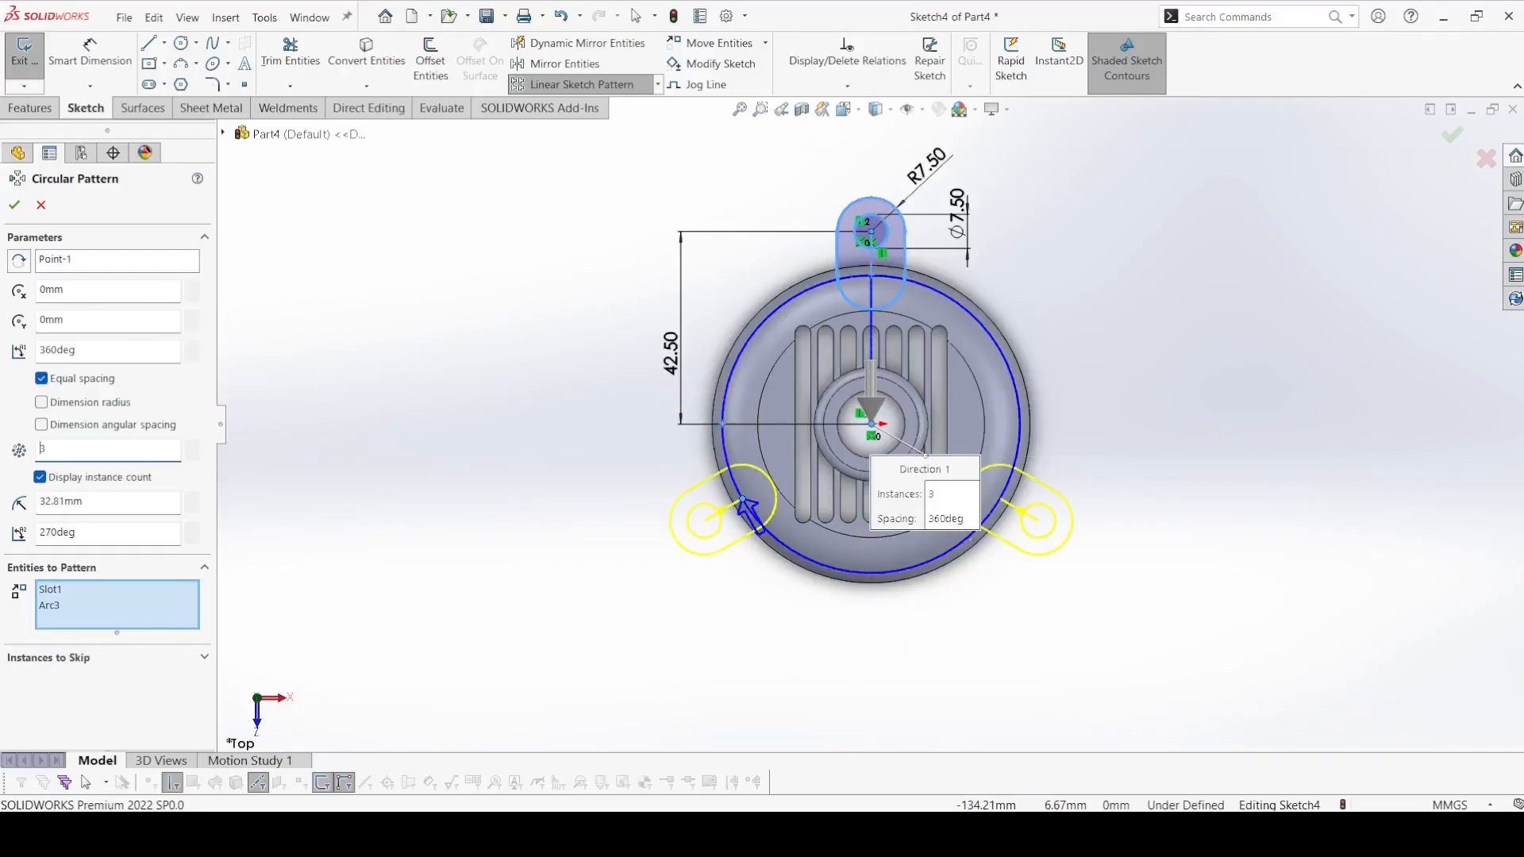
{"action": "left_click", "coordinate": [13, 207]}
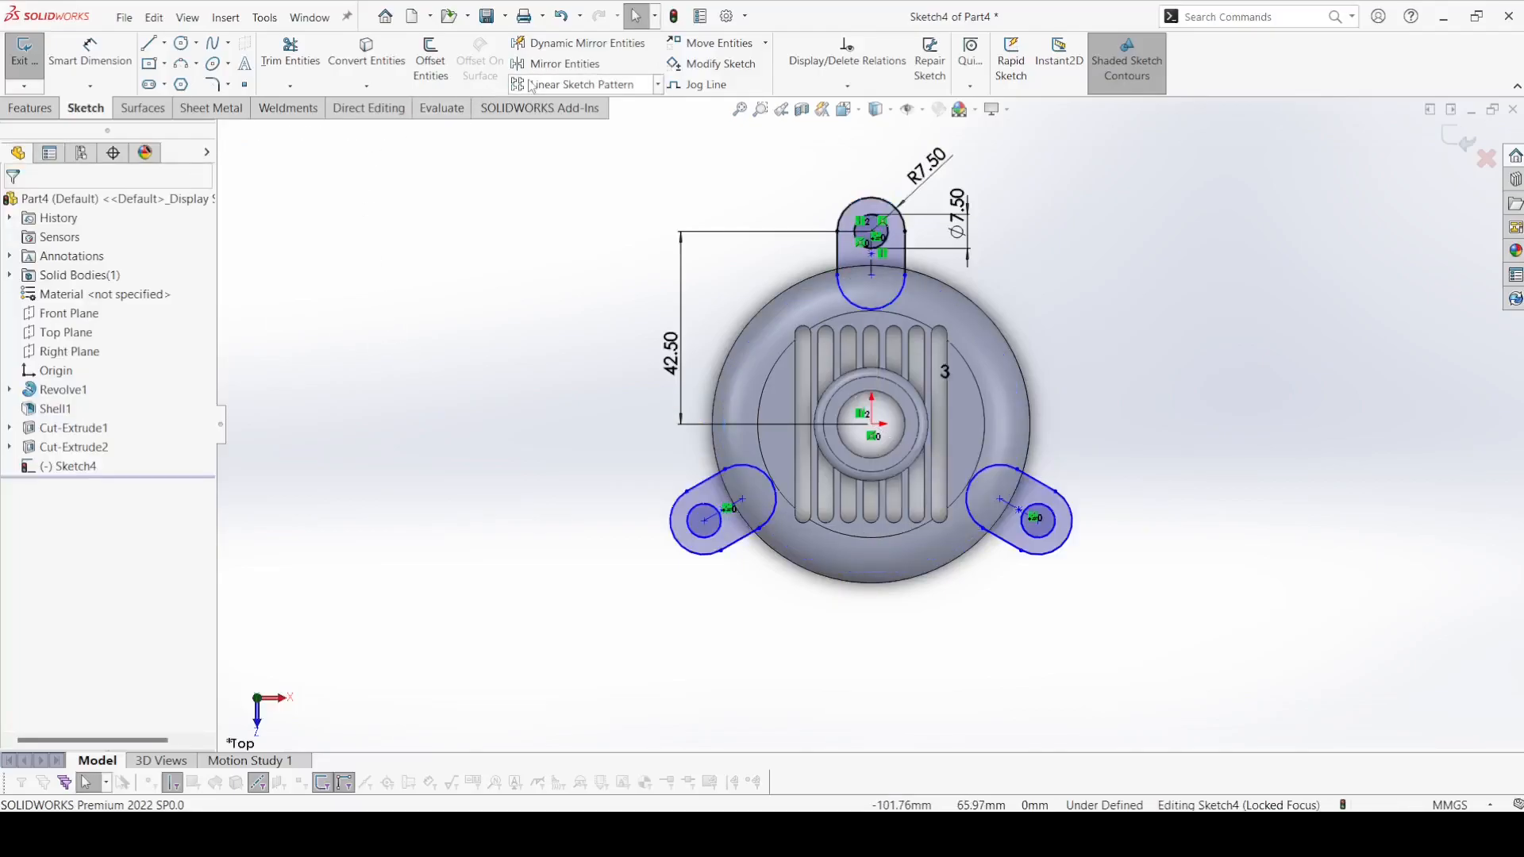
Convert the body's outer circular edge into the sketch and start an Extruded Boss/Base from it
{"action": "left_click", "coordinate": [367, 61]}
{"action": "left_click", "coordinate": [752, 317]}
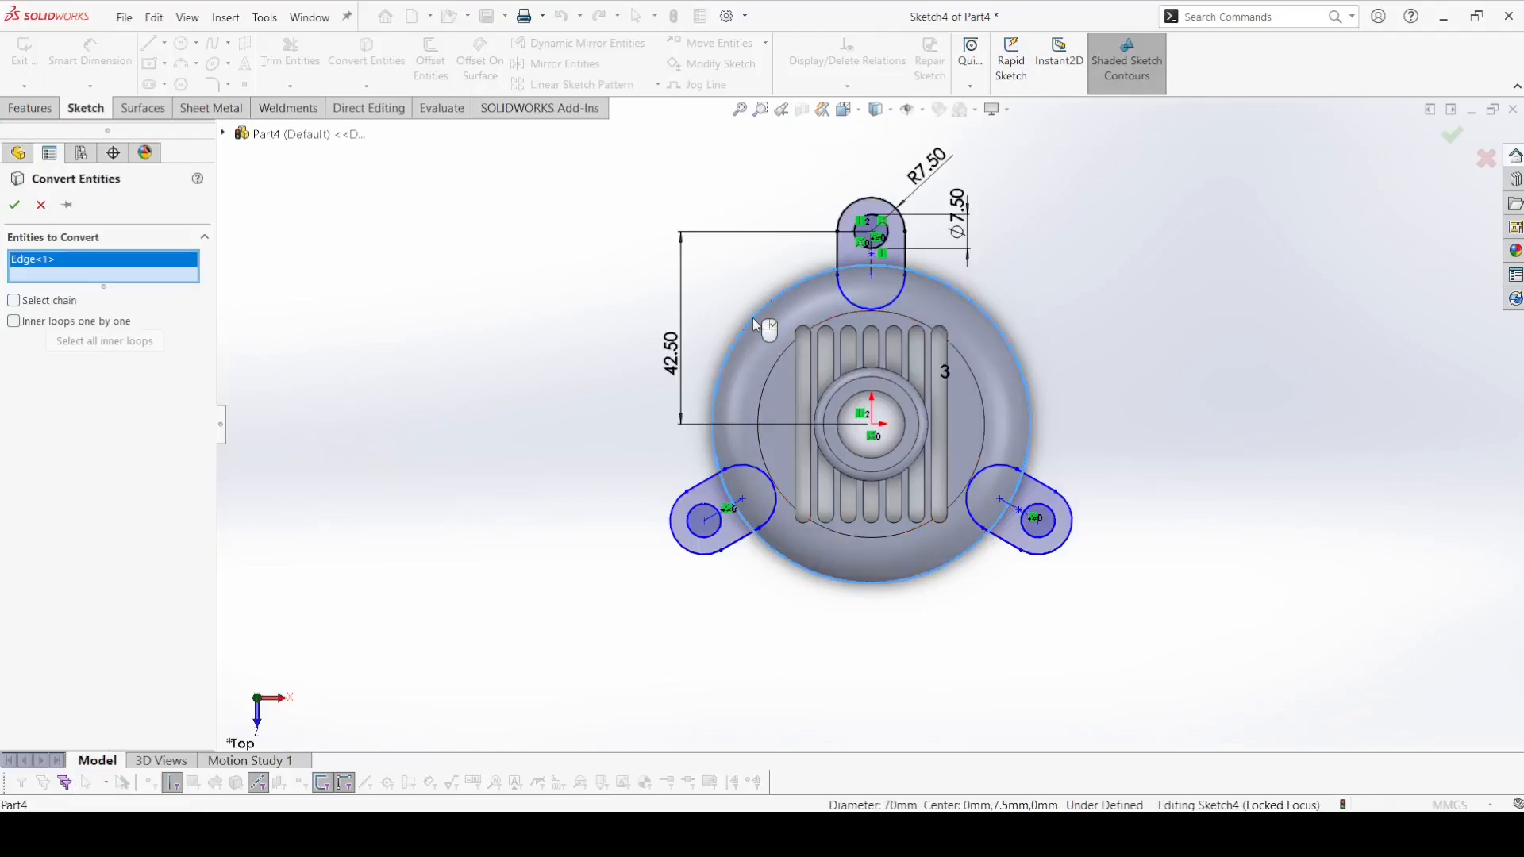
{"action": "left_click", "coordinate": [14, 205]}
{"action": "left_click", "coordinate": [30, 108]}
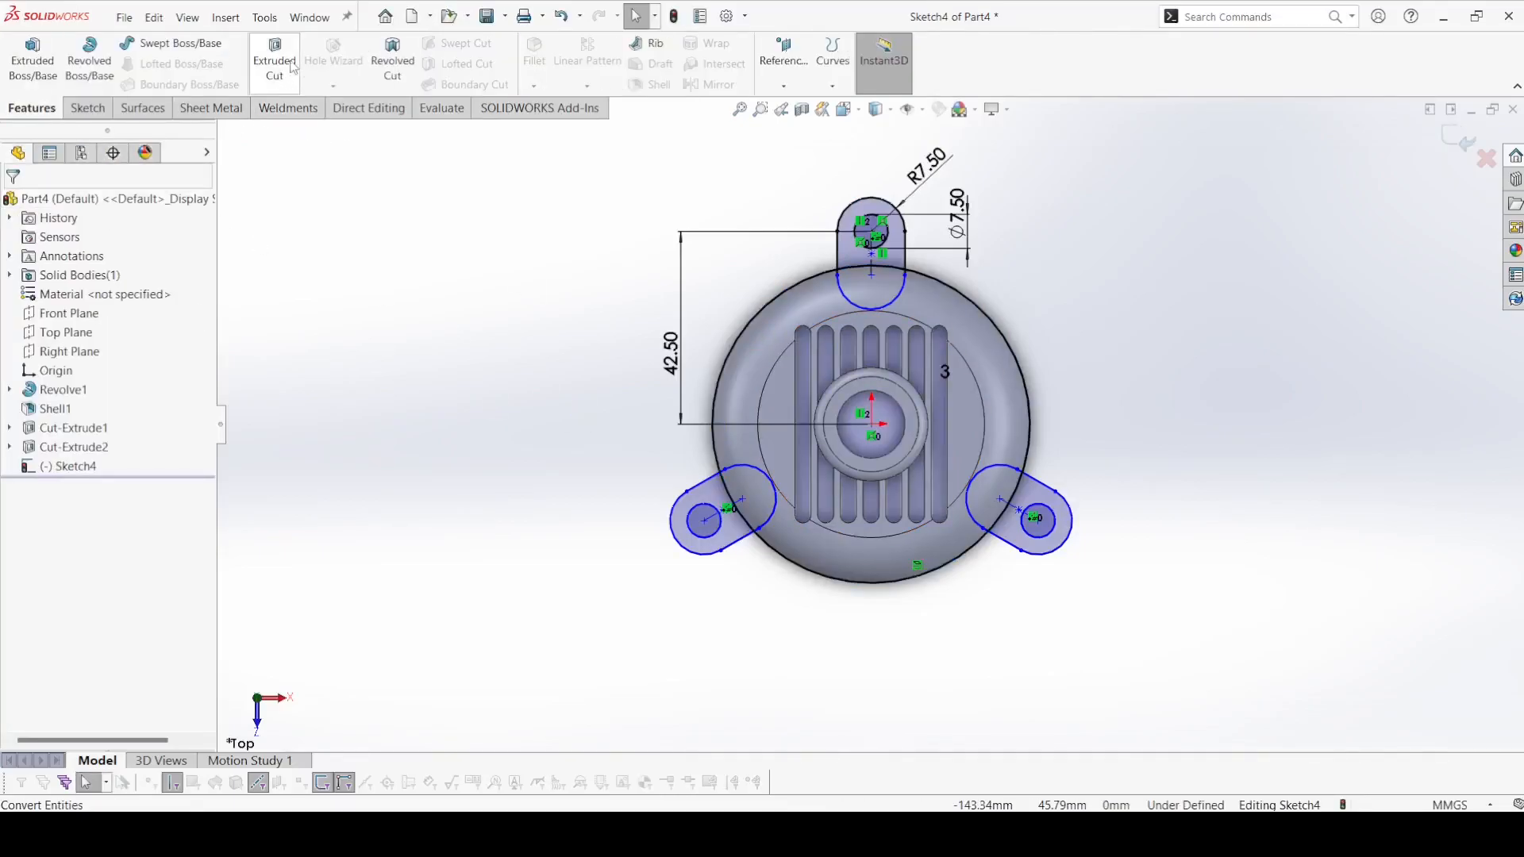
{"action": "left_click", "coordinate": [32, 57]}
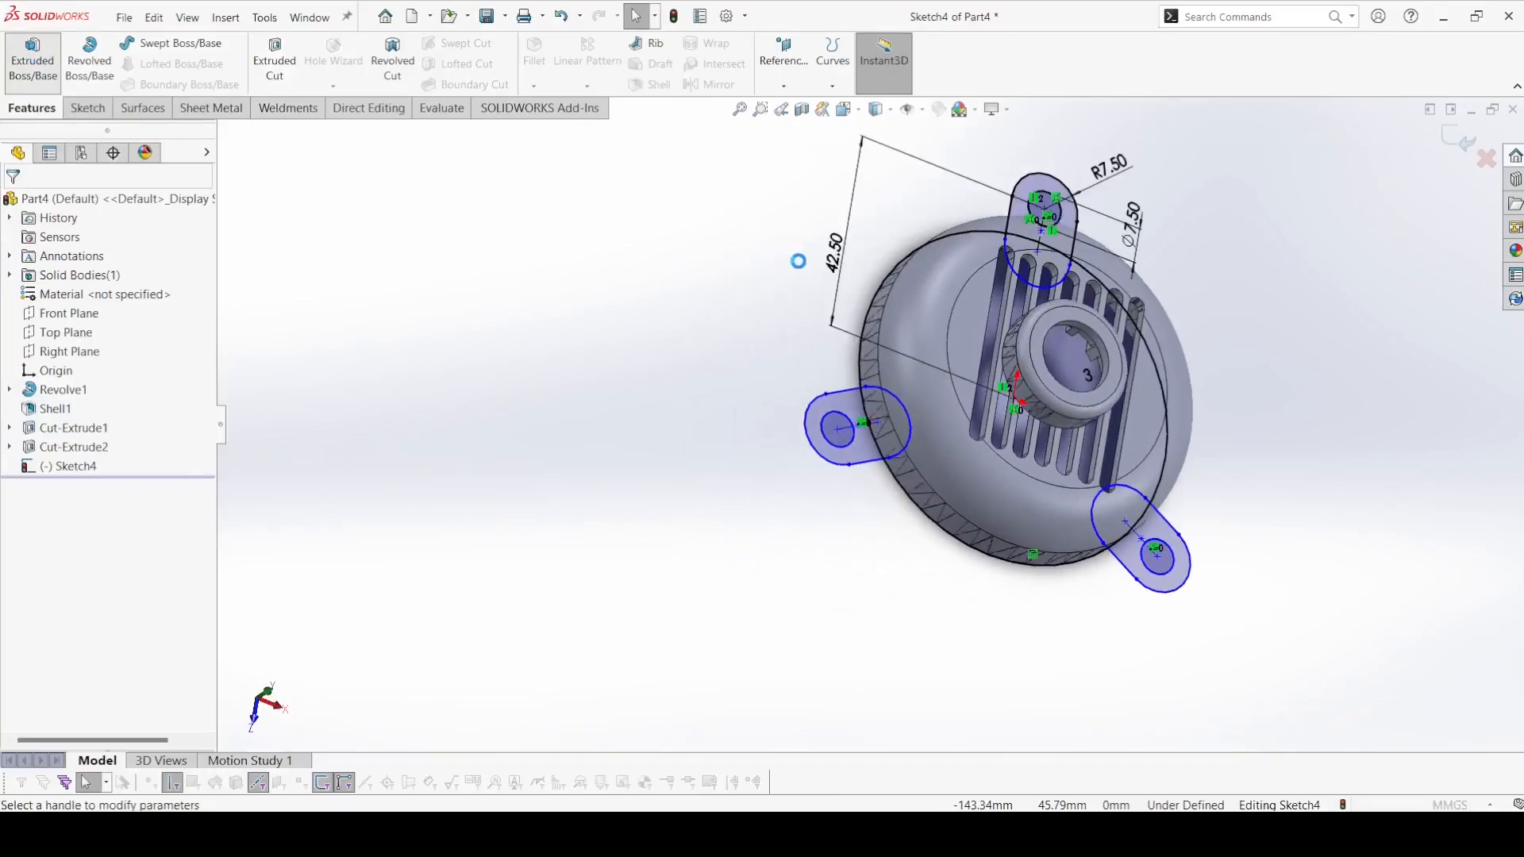
{"action": "left_click", "coordinate": [1026, 208]}
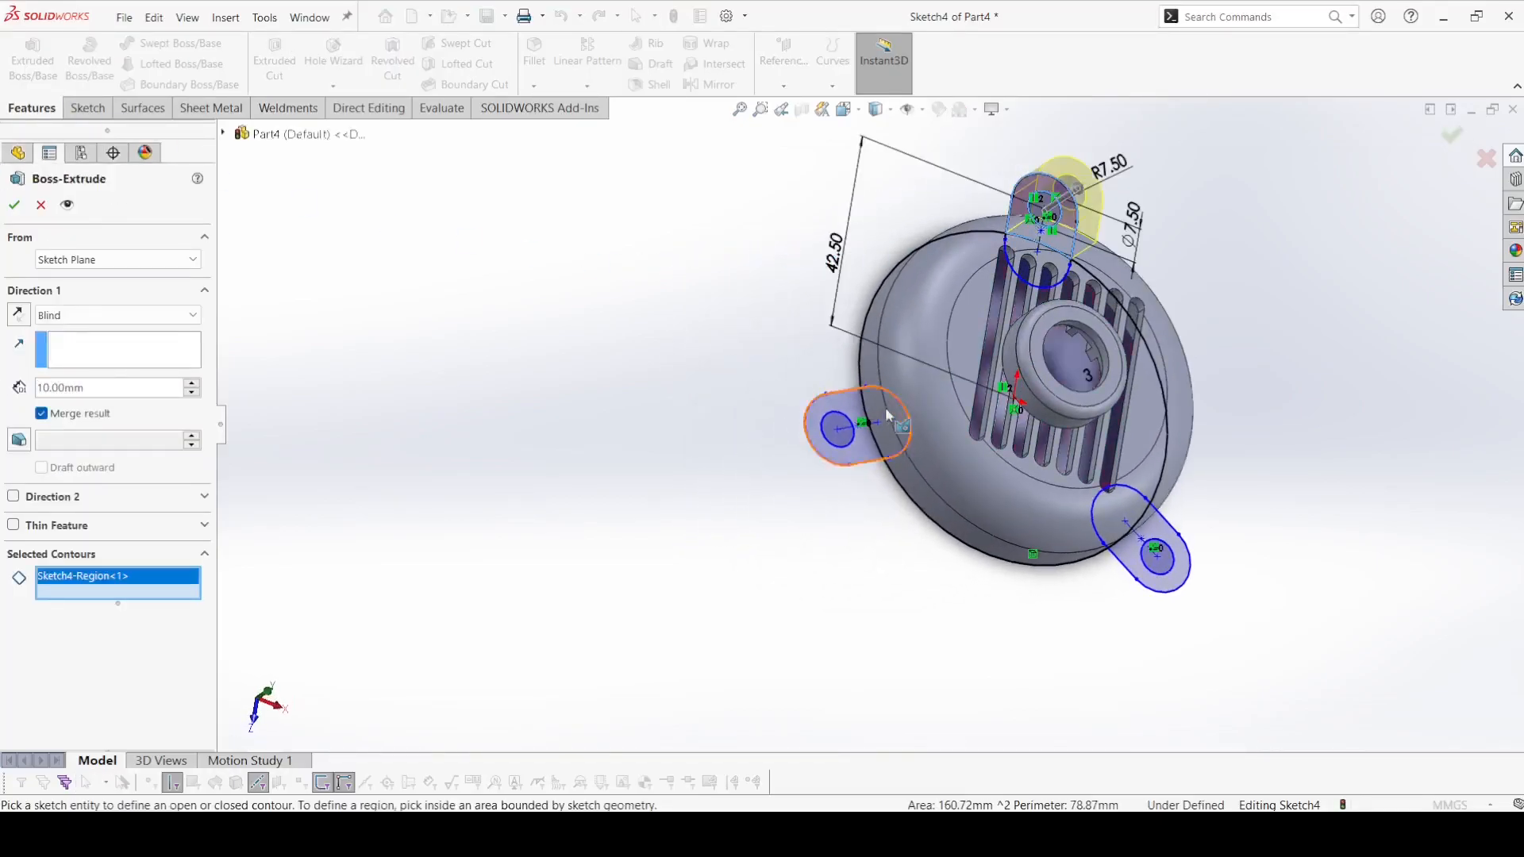
{"action": "left_click", "coordinate": [858, 444]}
{"action": "left_click", "coordinate": [859, 454]}
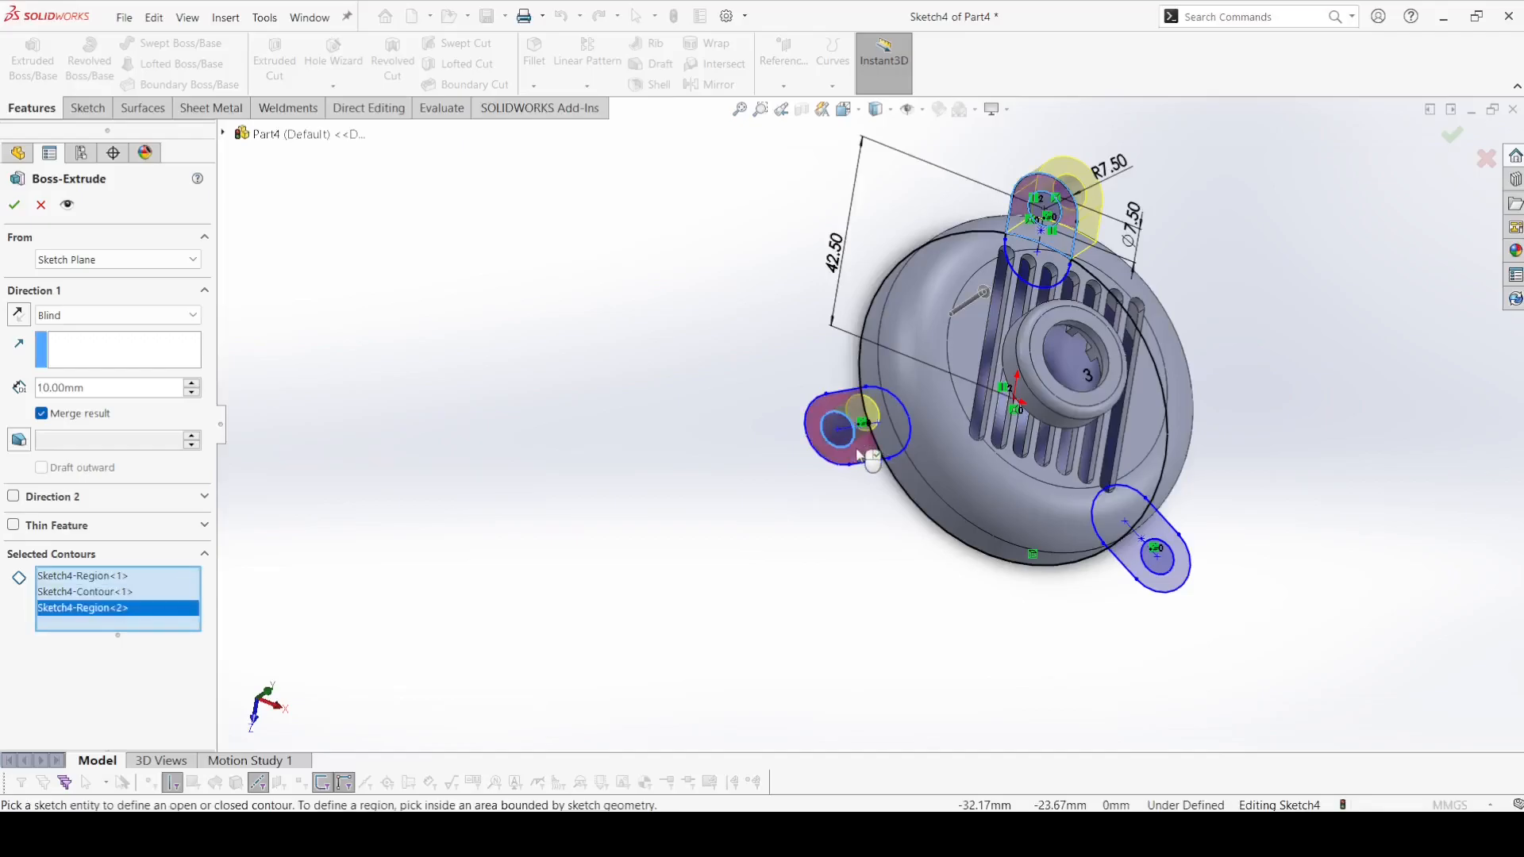
{"action": "left_click", "coordinate": [862, 451]}
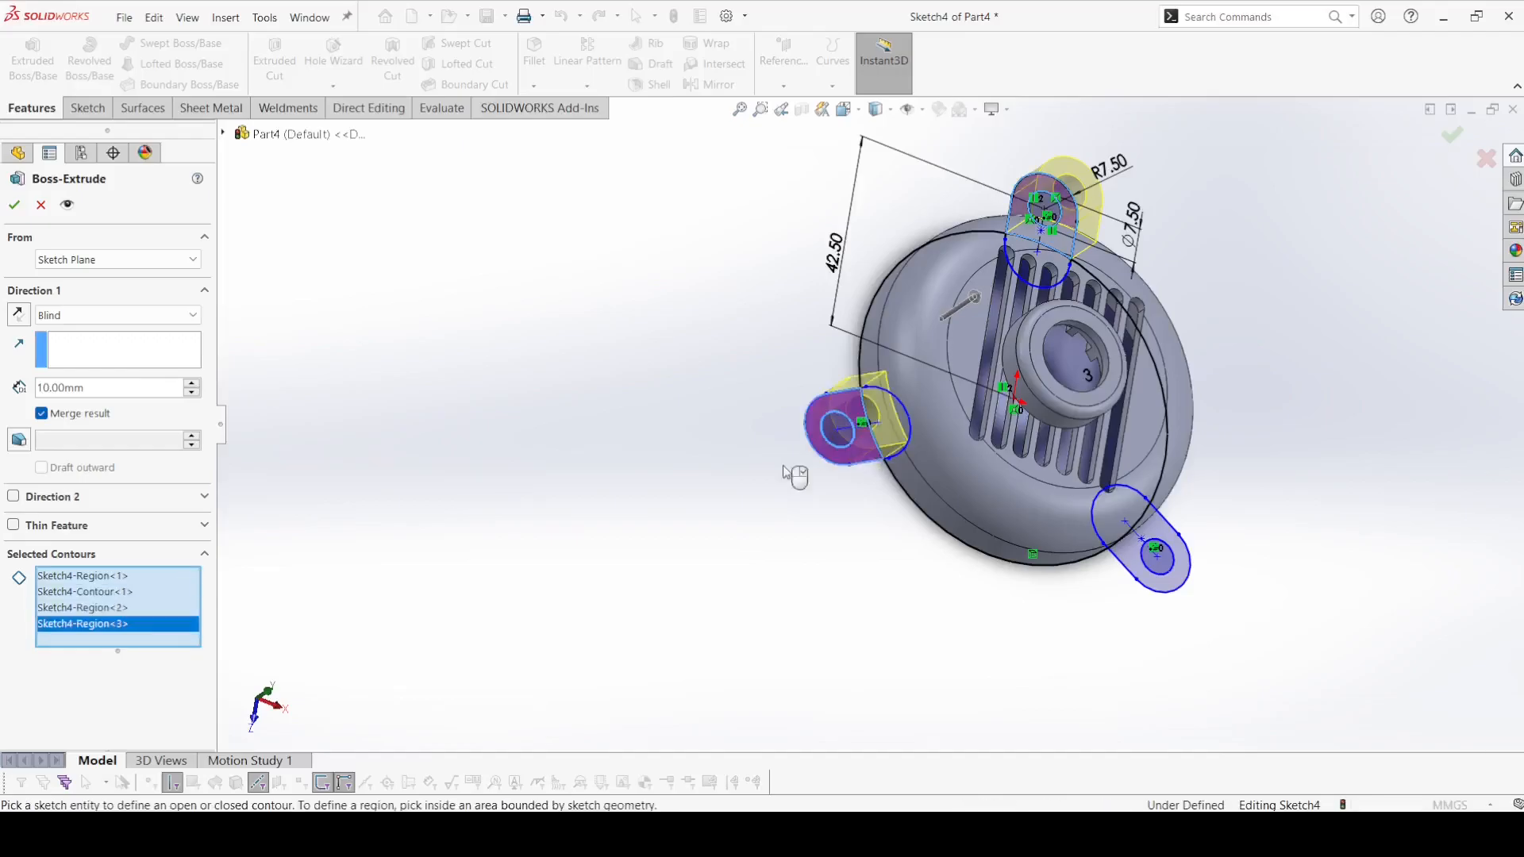
{"action": "right_click", "coordinate": [94, 623]}
{"action": "left_click", "coordinate": [135, 627]}
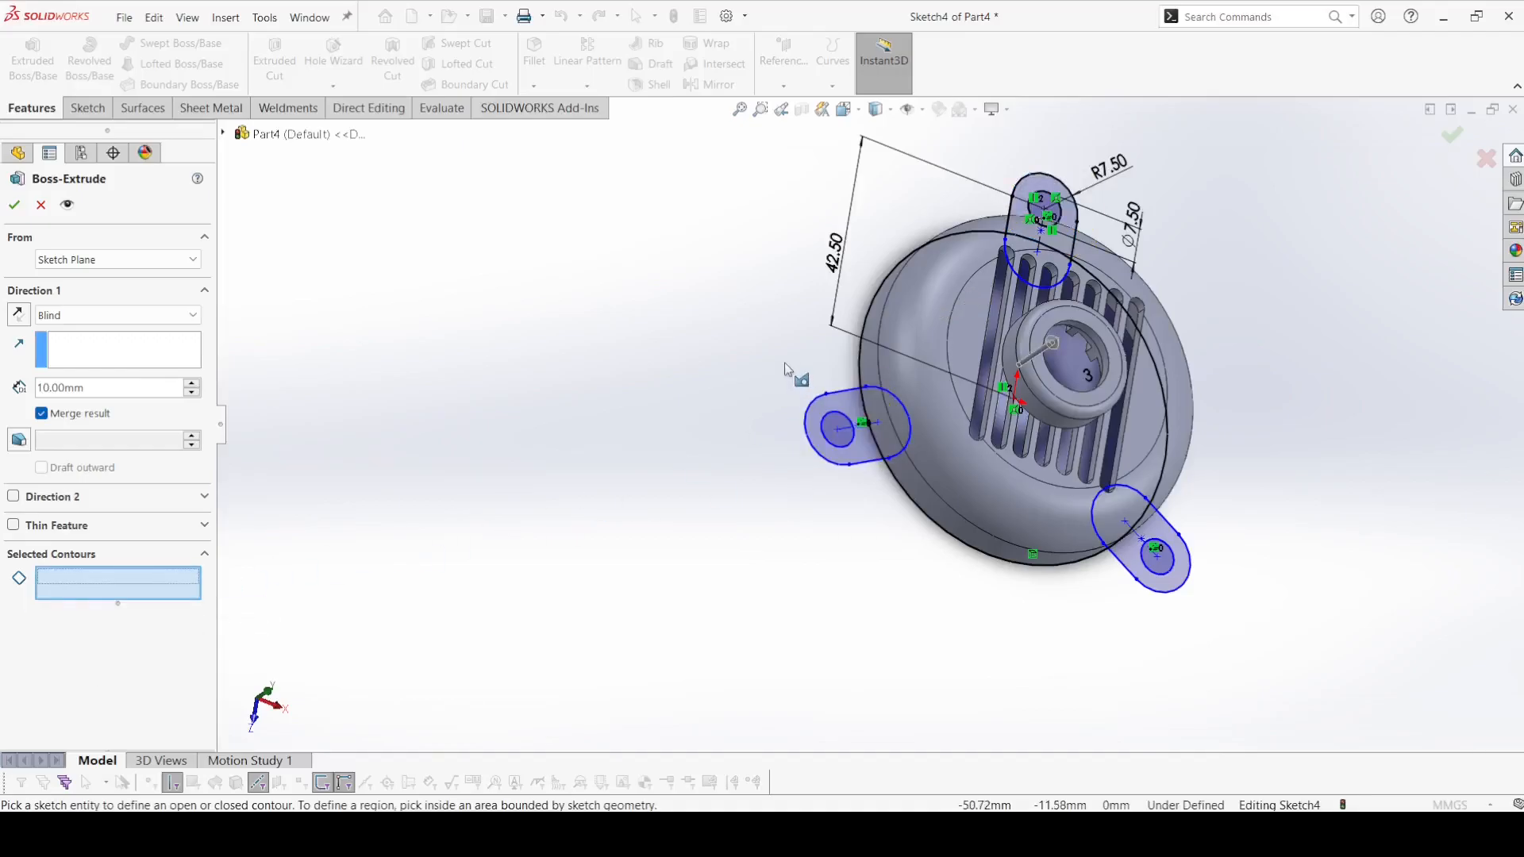
{"action": "left_click", "coordinate": [854, 451]}
{"action": "left_click", "coordinate": [830, 446]}
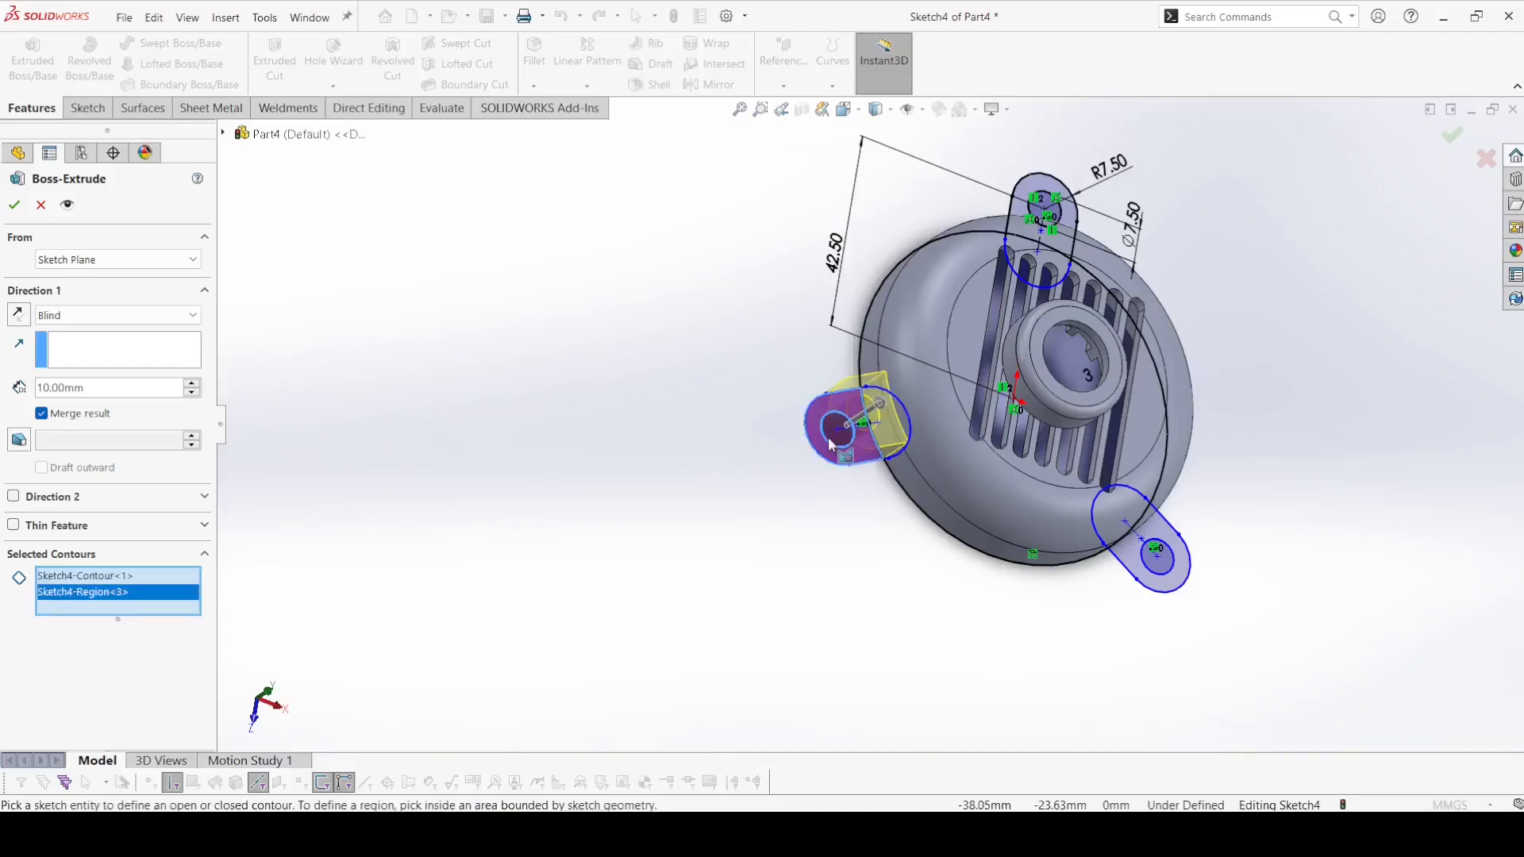
{"action": "right_click", "coordinate": [84, 594]}
{"action": "left_click", "coordinate": [139, 600]}
Extrude the three tab regions outside the body's rim, excluding their holes, to a Blind depth of 5 mm with merged result
{"action": "left_click", "coordinate": [867, 453]}
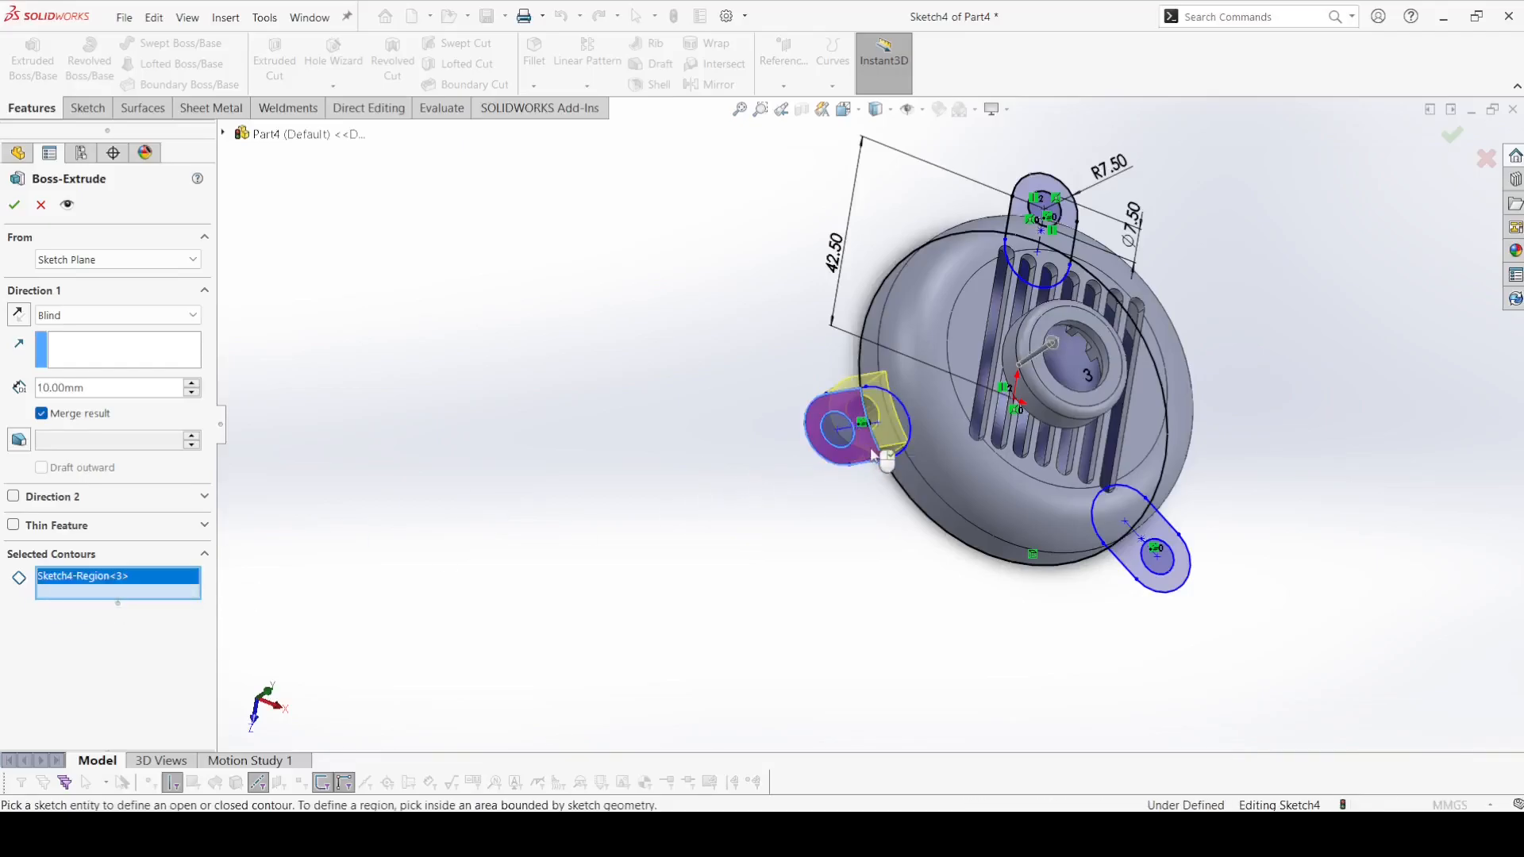
{"action": "left_click", "coordinate": [1148, 564]}
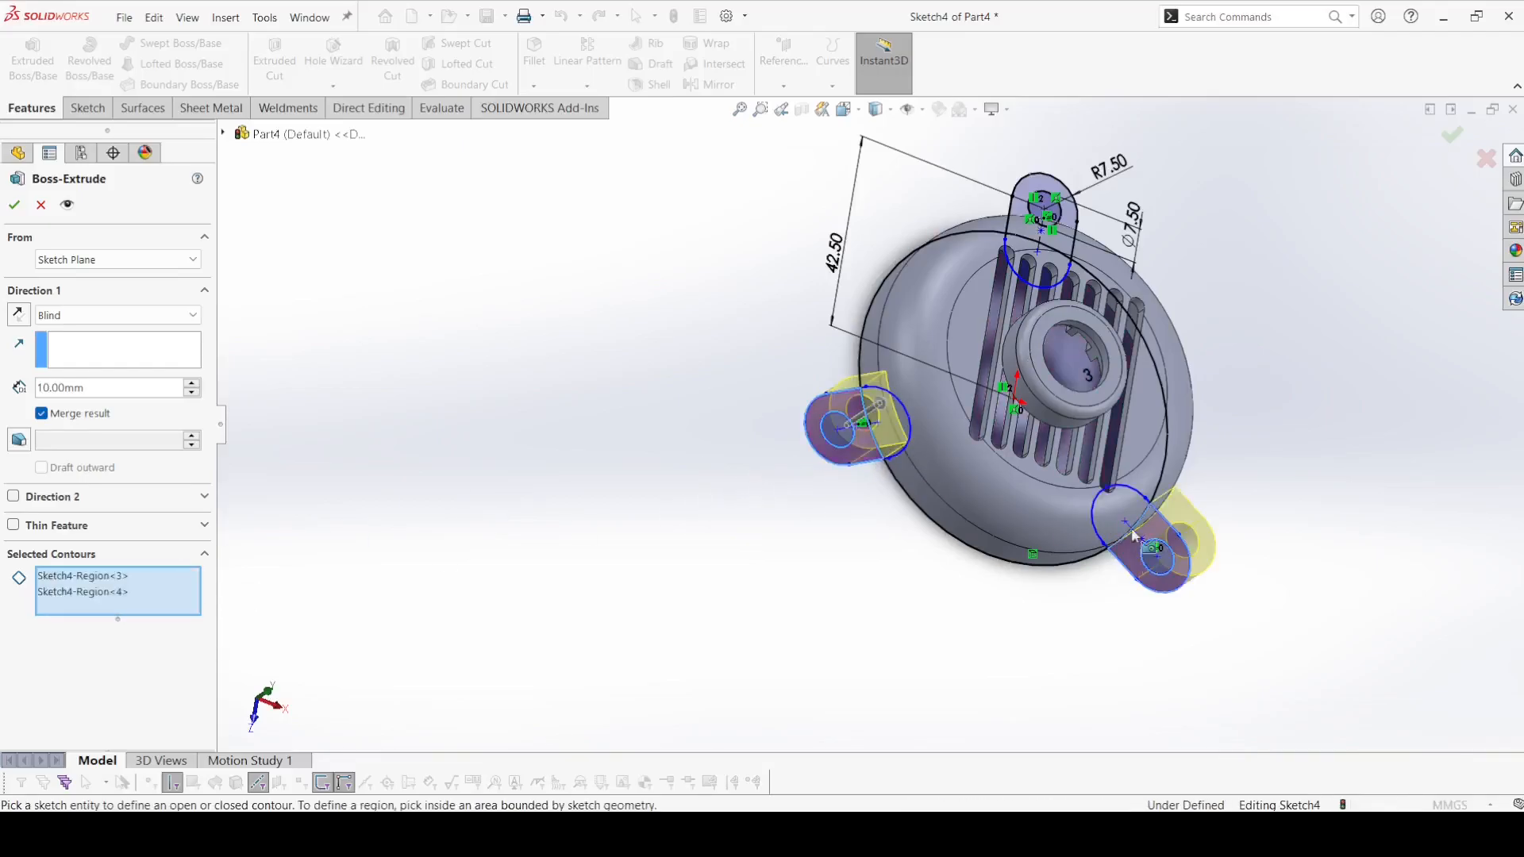
{"action": "left_click", "coordinate": [1074, 220]}
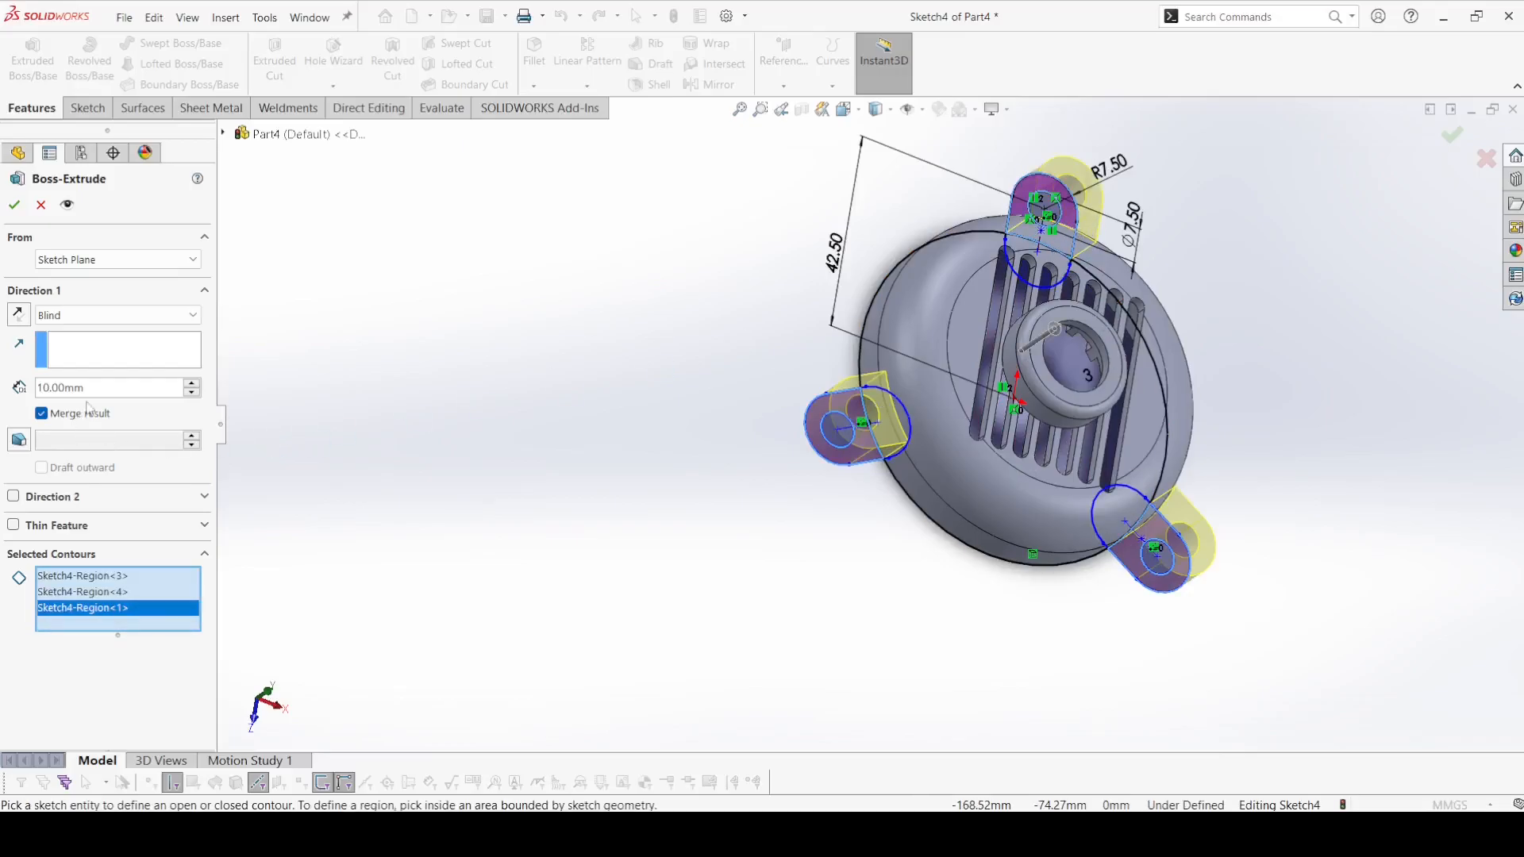
{"action": "type", "text": "5"}
{"action": "key", "text": "Return"}
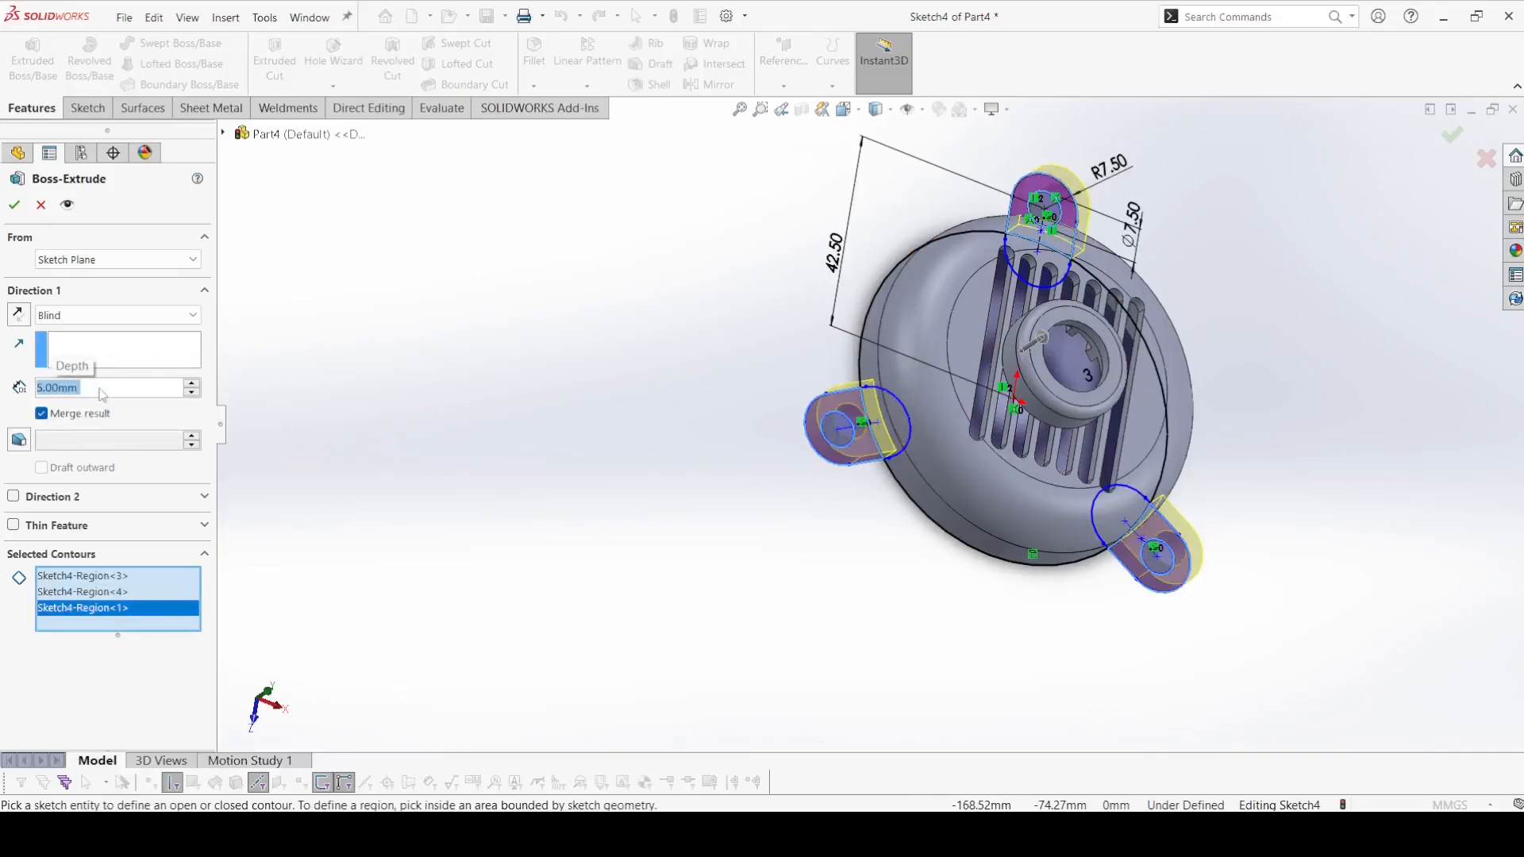
{"action": "left_click", "coordinate": [14, 207]}
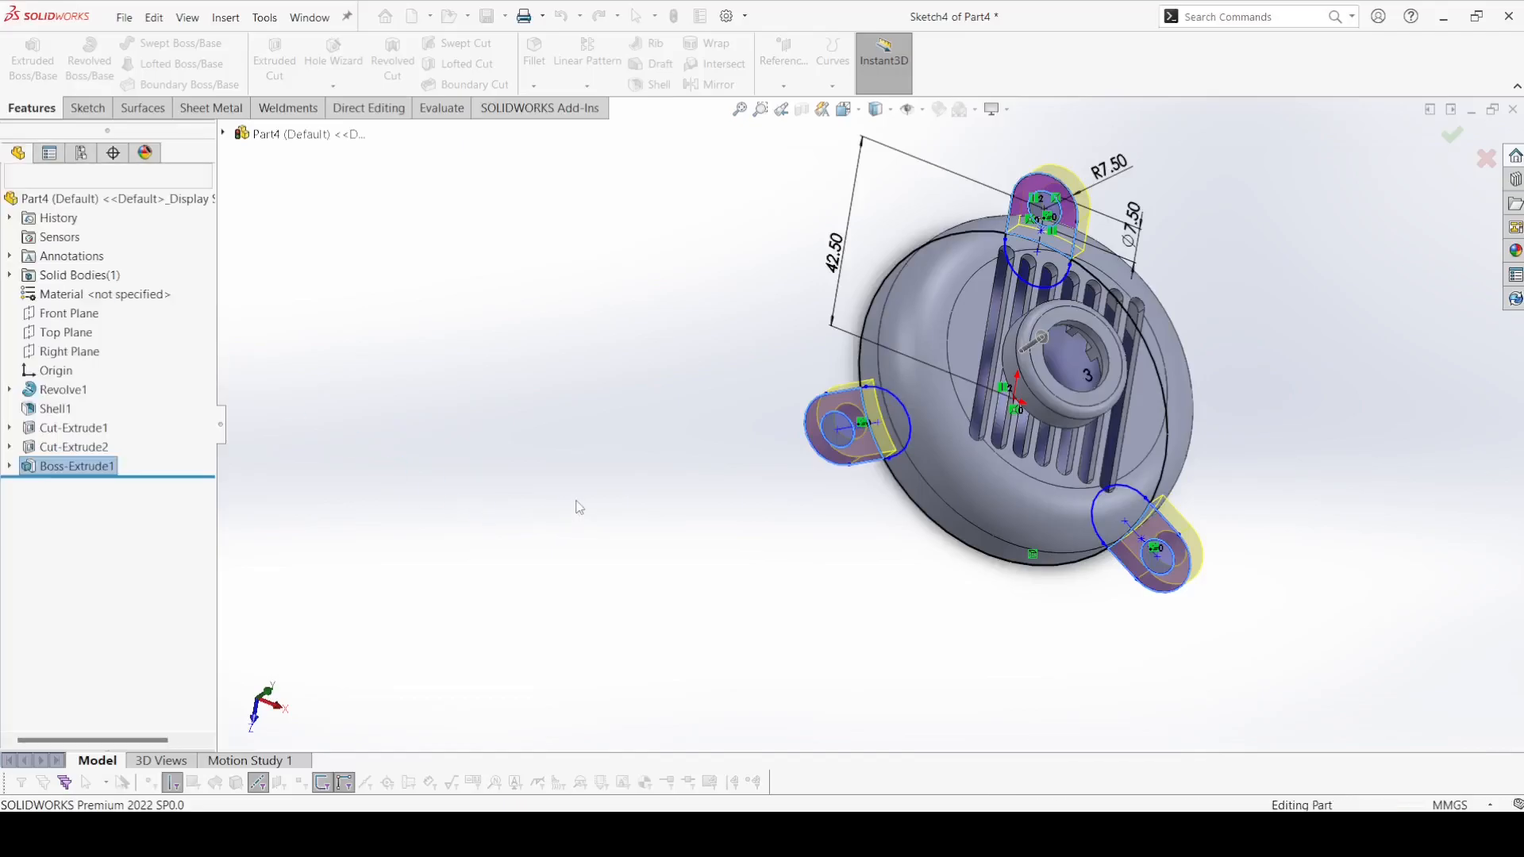
Apply an orange colour from the standard swatches to the whole solid body
{"action": "middle_click_drag", "start_coordinate": [653, 530], "coordinate": [731, 374]}
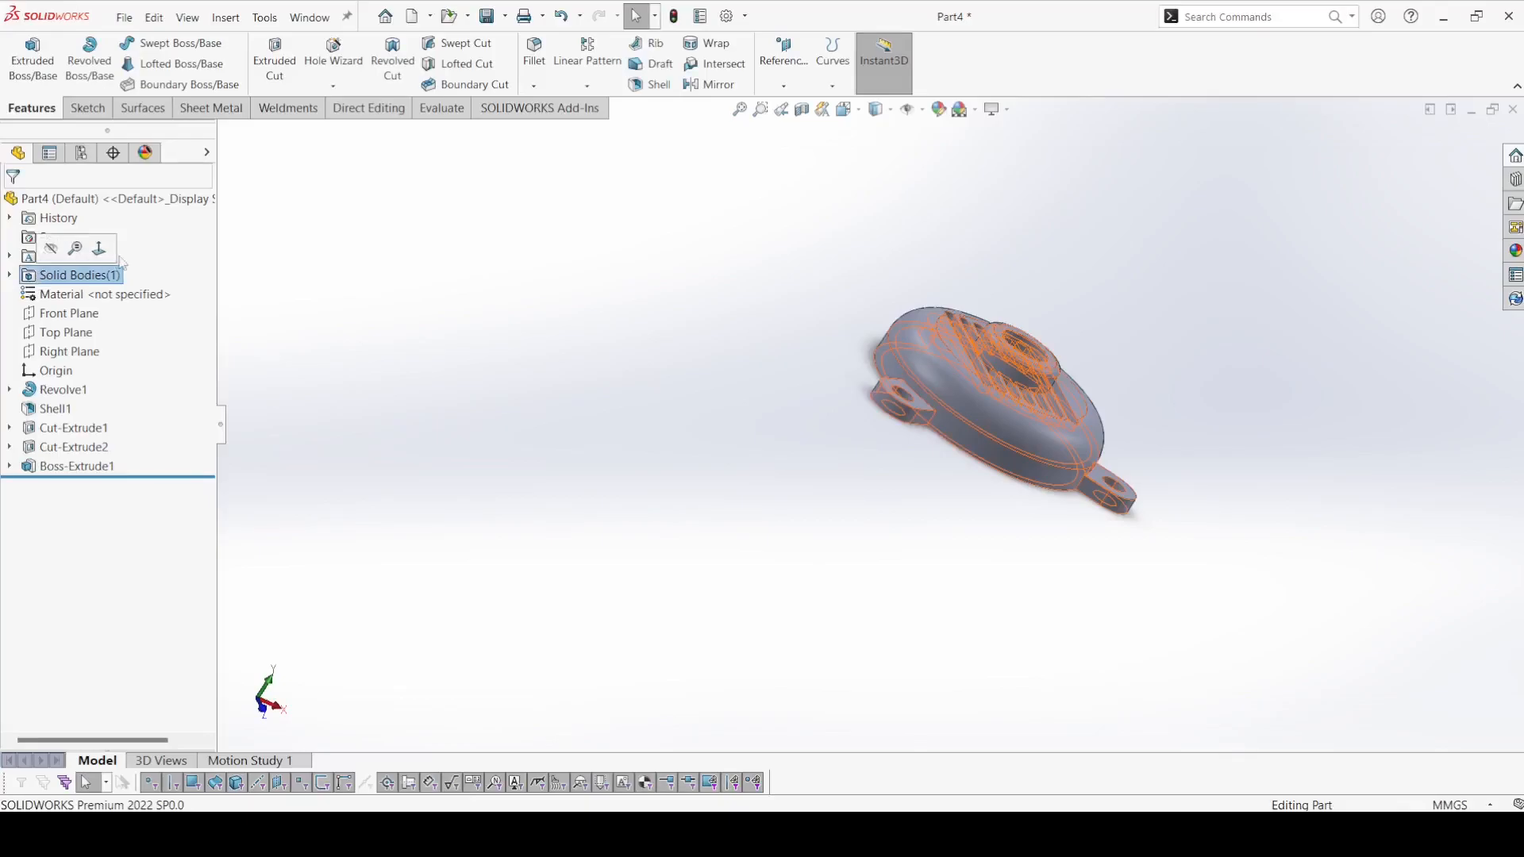
{"action": "right_click", "coordinate": [950, 382]}
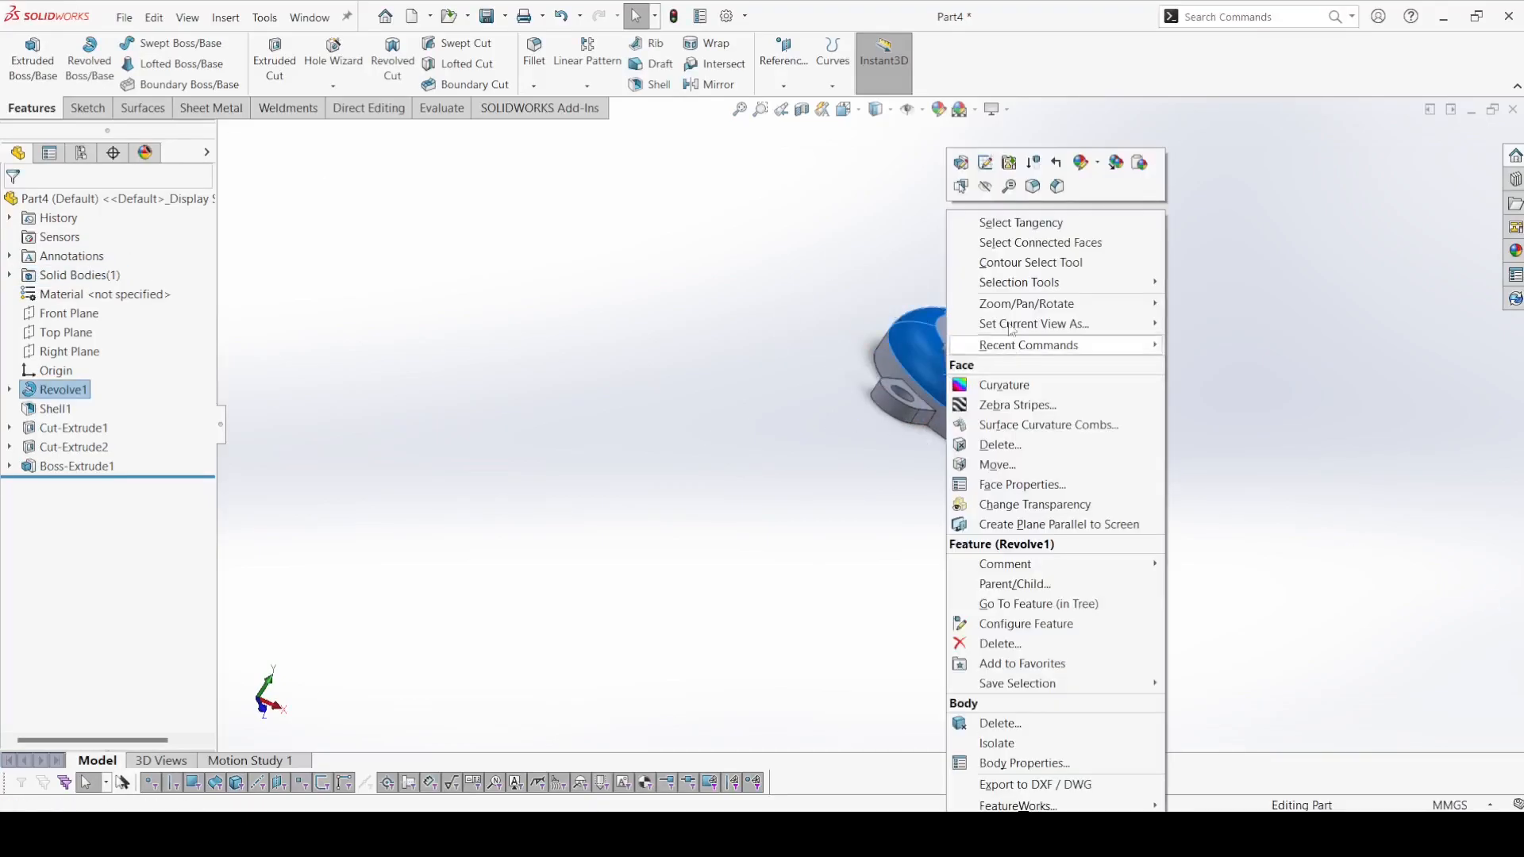
{"action": "left_click", "coordinate": [1098, 165]}
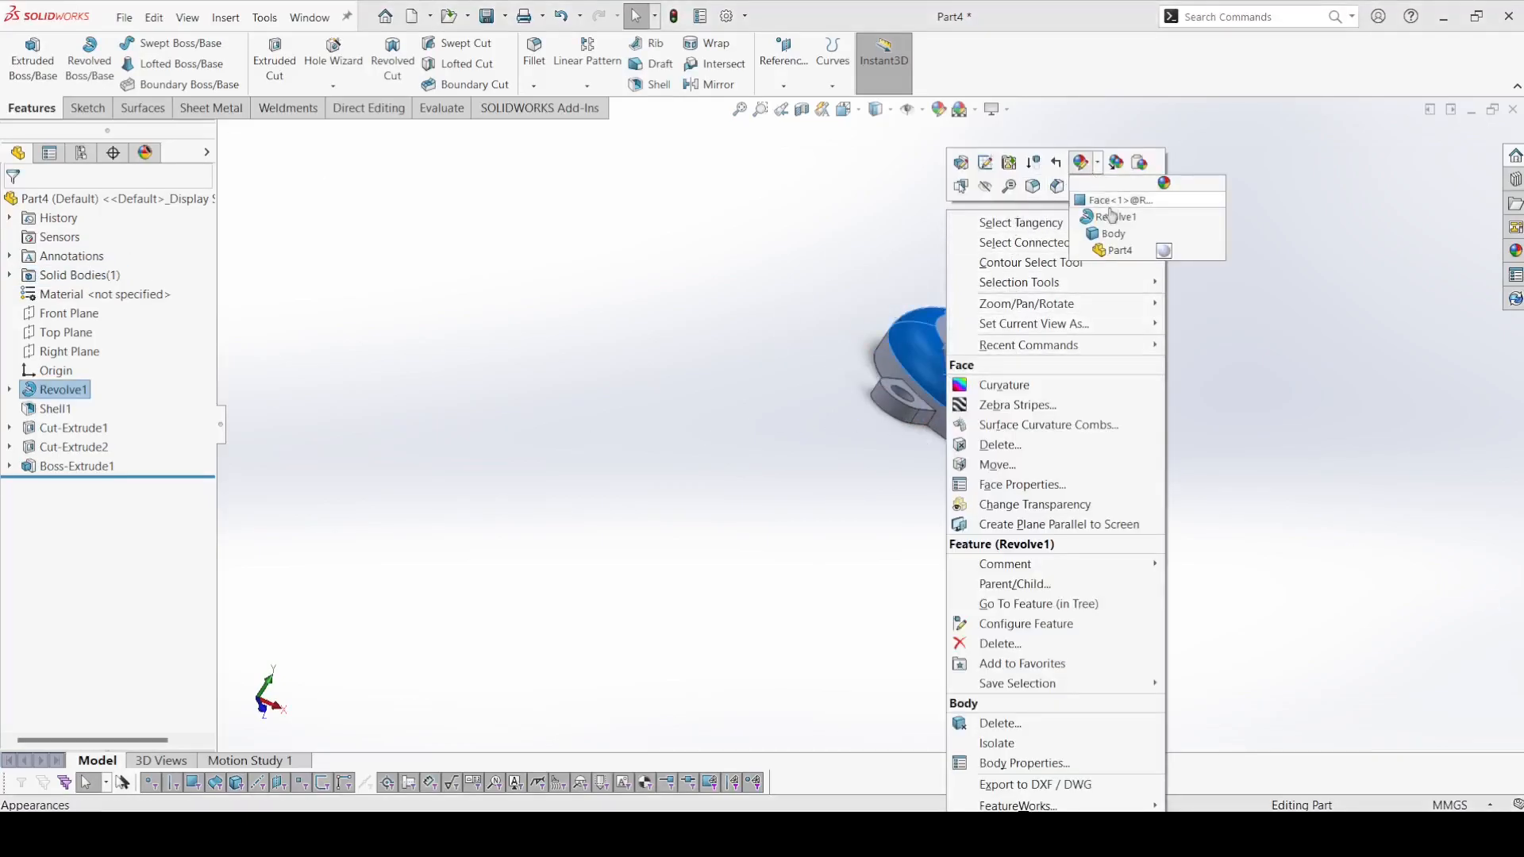
{"action": "left_click", "coordinate": [1114, 240]}
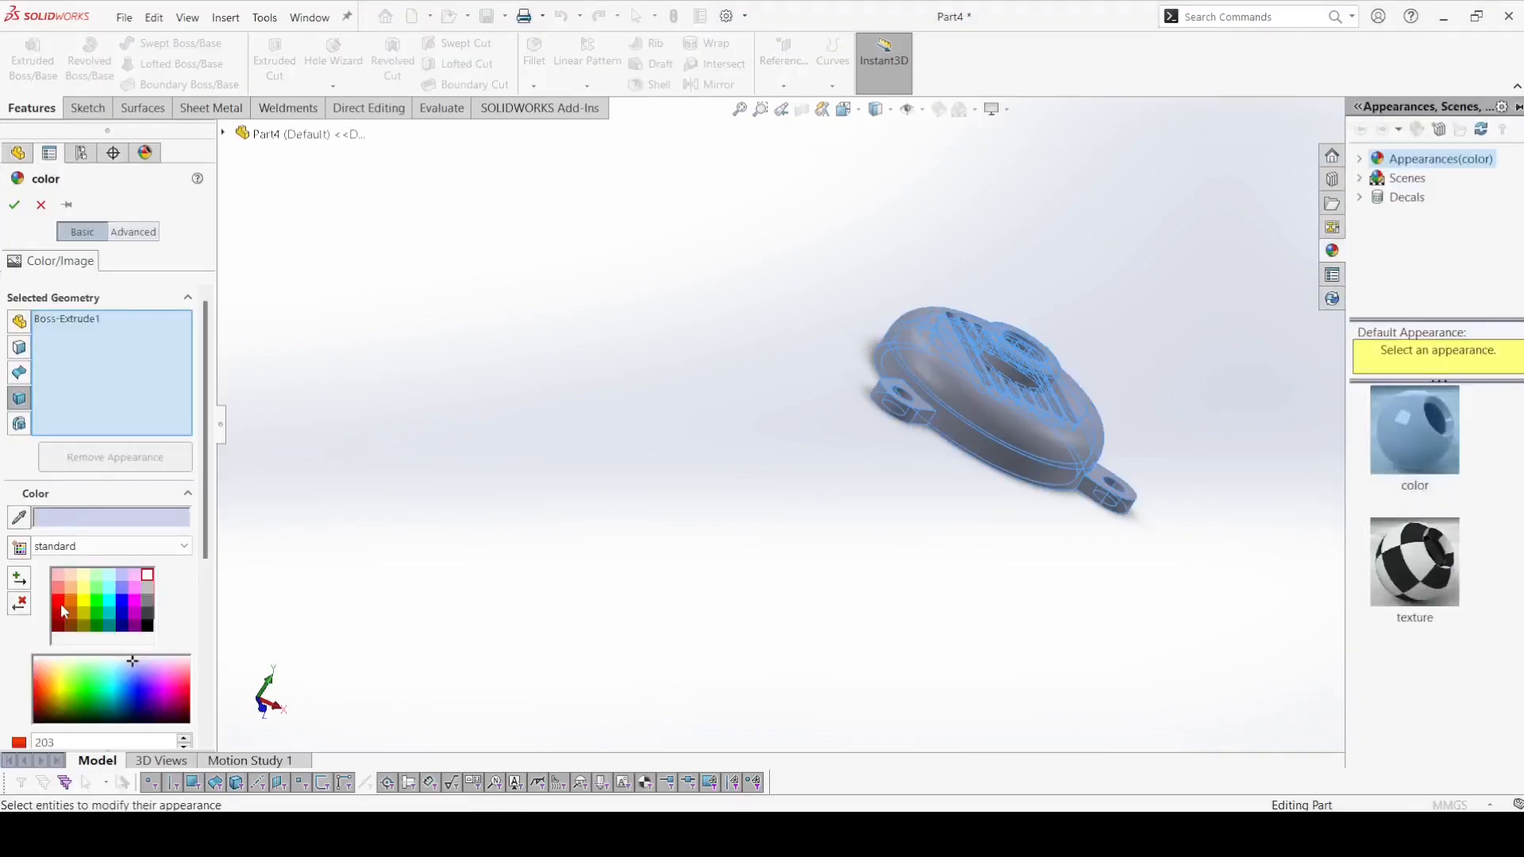
{"action": "left_click", "coordinate": [71, 605]}
{"action": "left_click", "coordinate": [15, 204]}
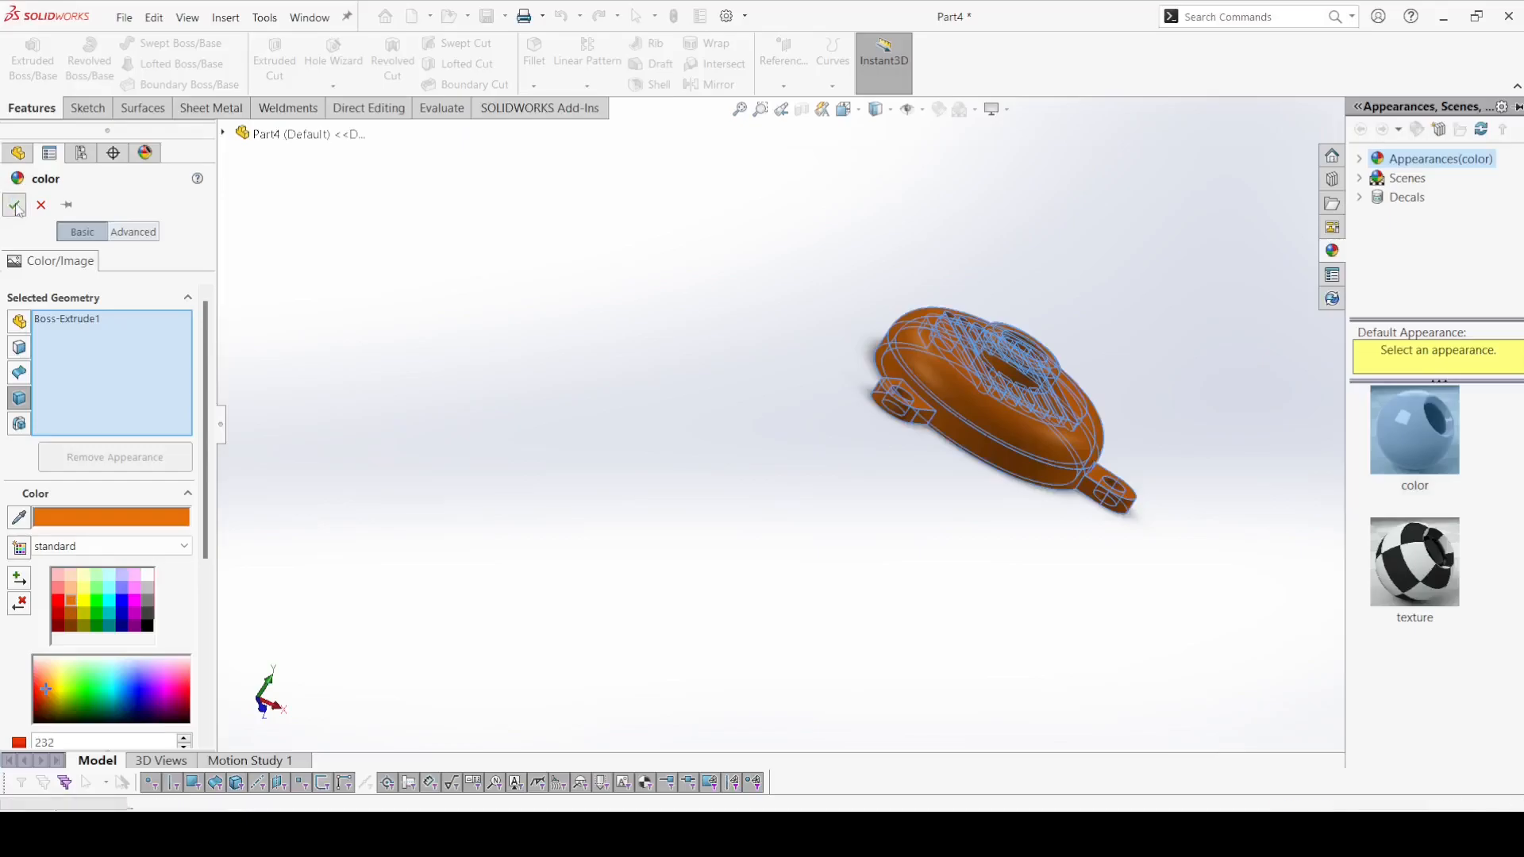
Colour the inner faces of the three tab holes light grey and show the part in isometric view
{"action": "middle_click_drag", "start_coordinate": [624, 370], "coordinate": [822, 453]}
{"action": "scroll", "coordinate": [822, 452], "scroll_direction": "down", "scroll_amount": 5}
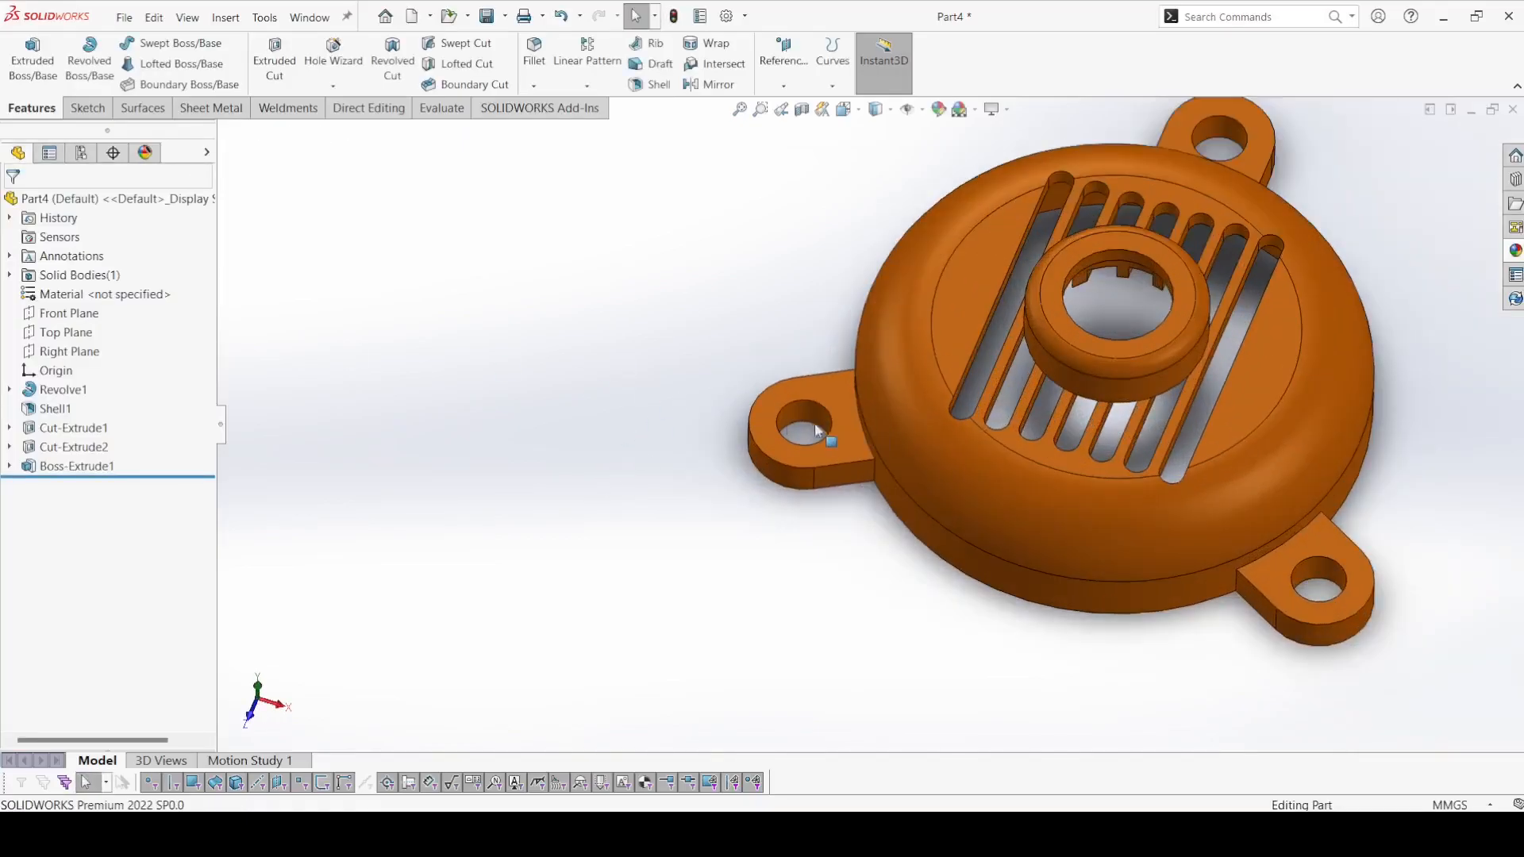
{"action": "right_click", "coordinate": [802, 414]}
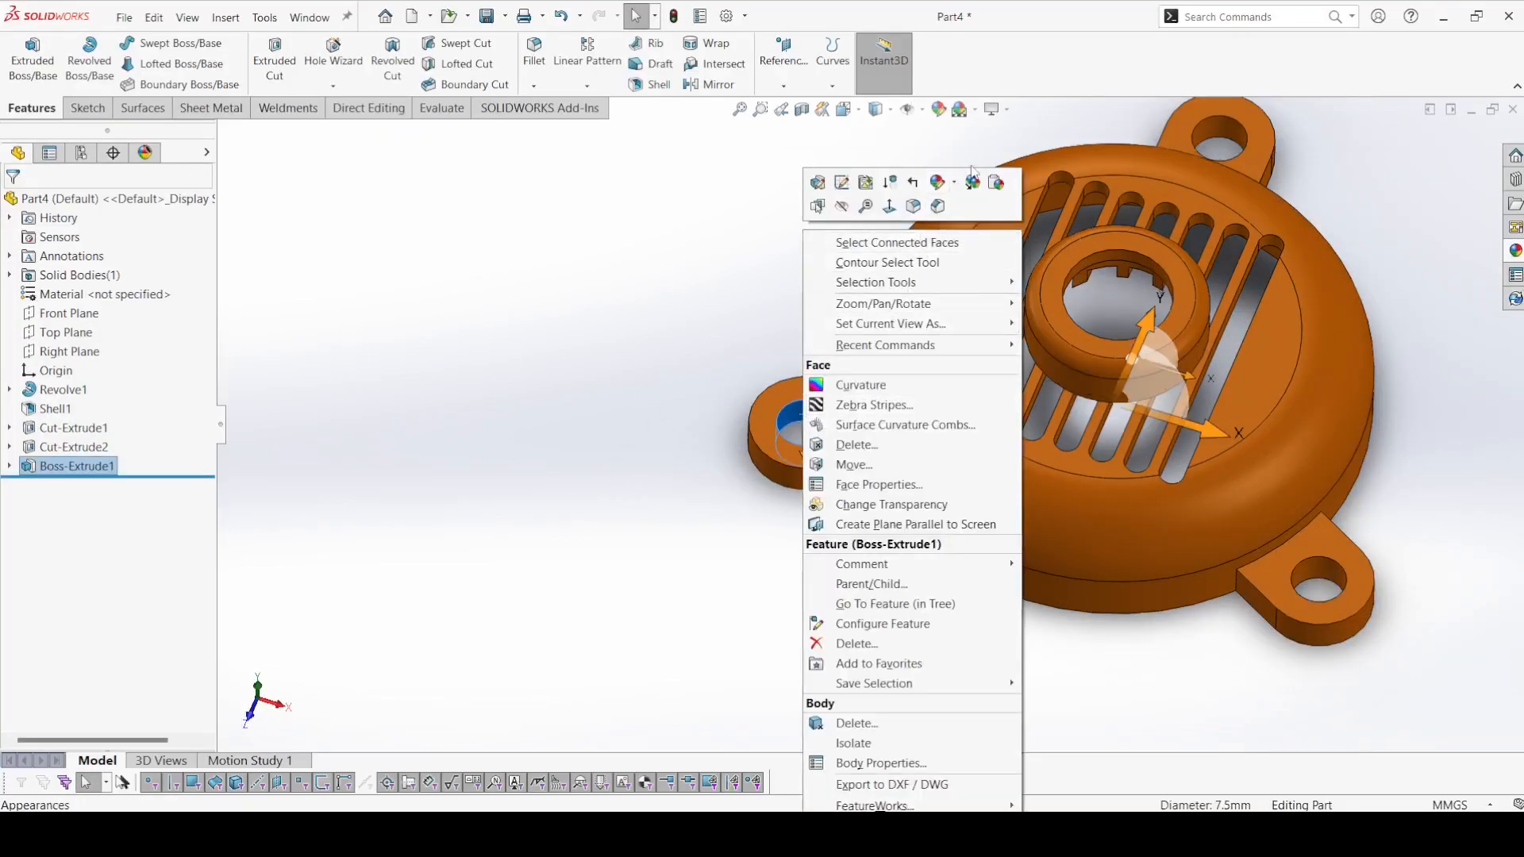
{"action": "left_click", "coordinate": [939, 183]}
{"action": "left_click", "coordinate": [960, 220]}
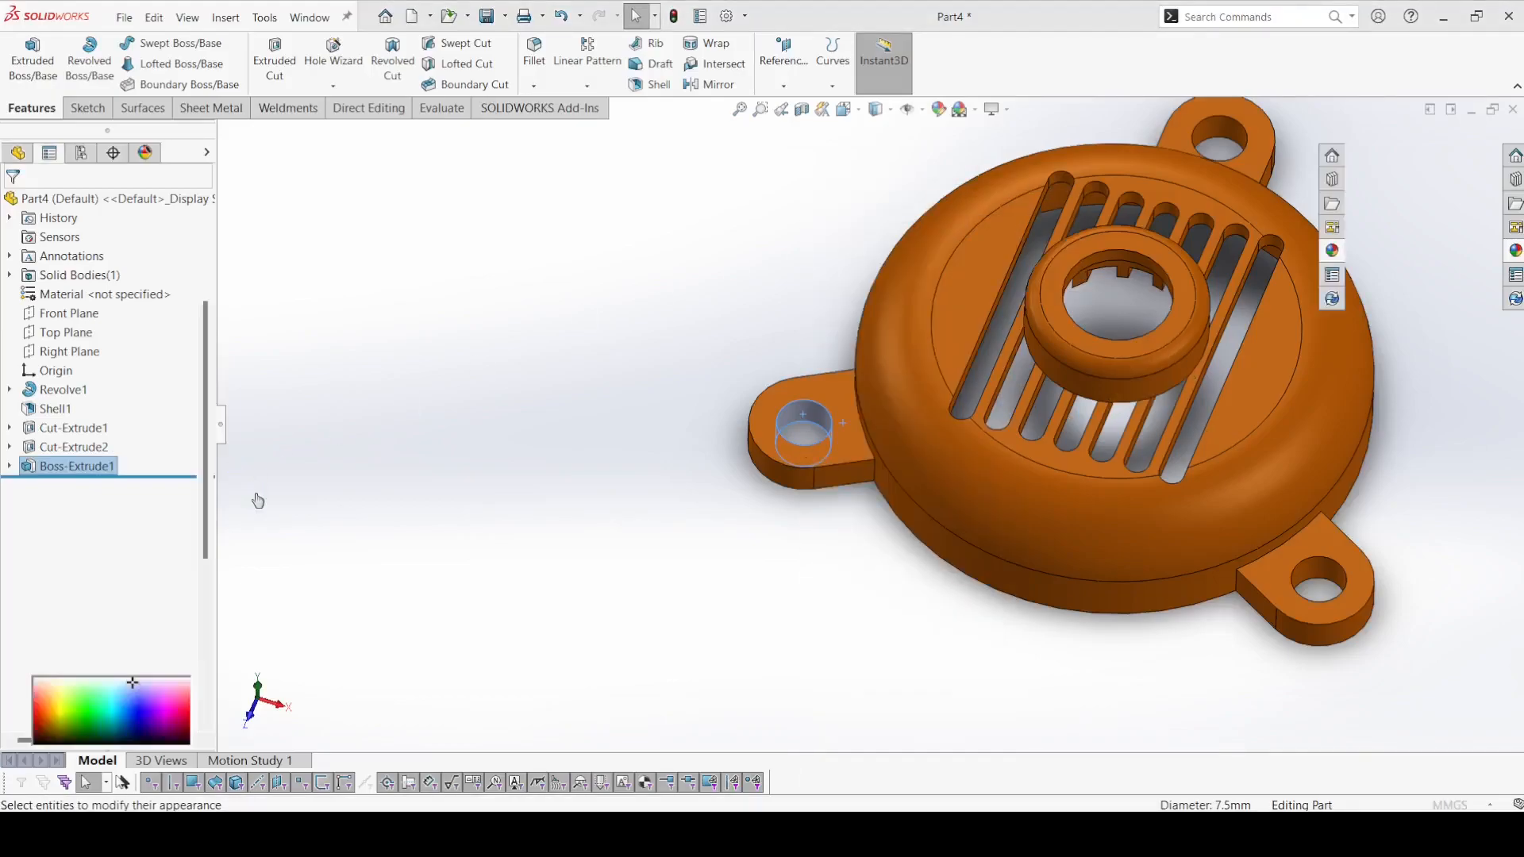
{"action": "left_click", "coordinate": [136, 587]}
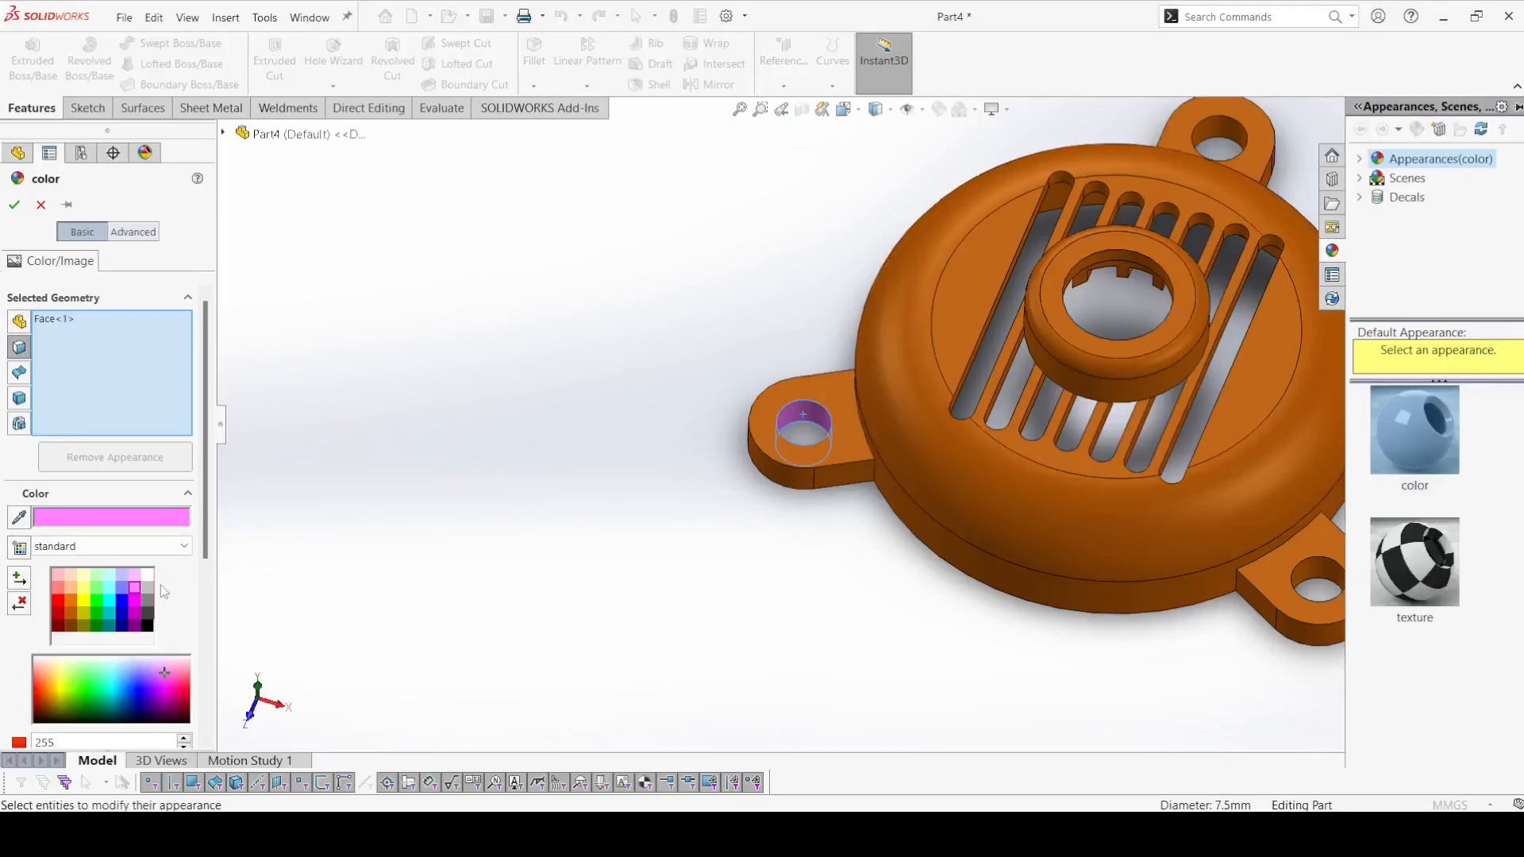
{"action": "left_click", "coordinate": [148, 589]}
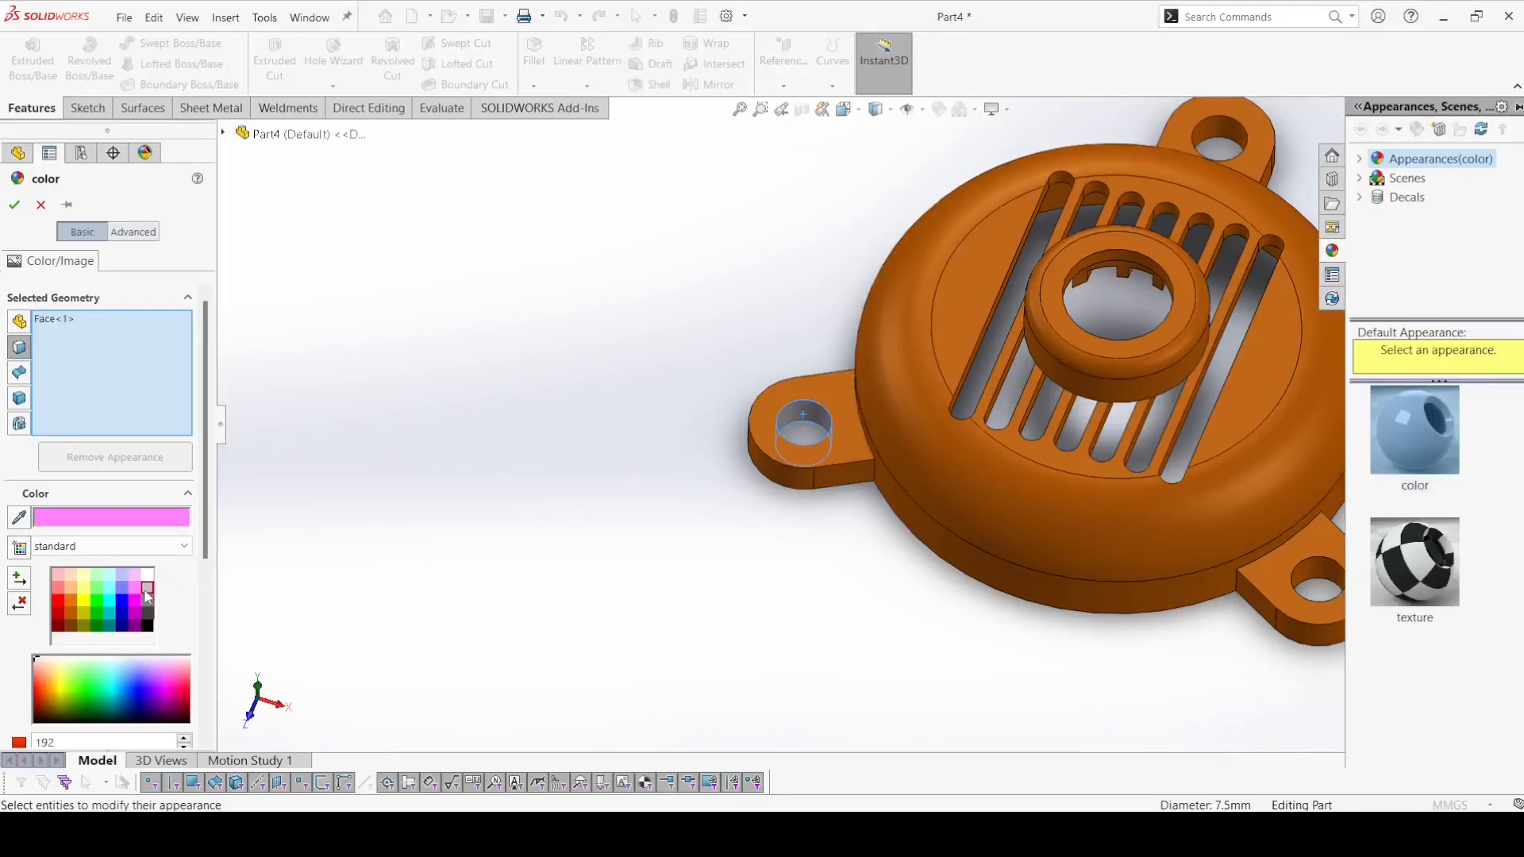
{"action": "left_click", "coordinate": [1222, 141]}
{"action": "left_click", "coordinate": [1323, 566]}
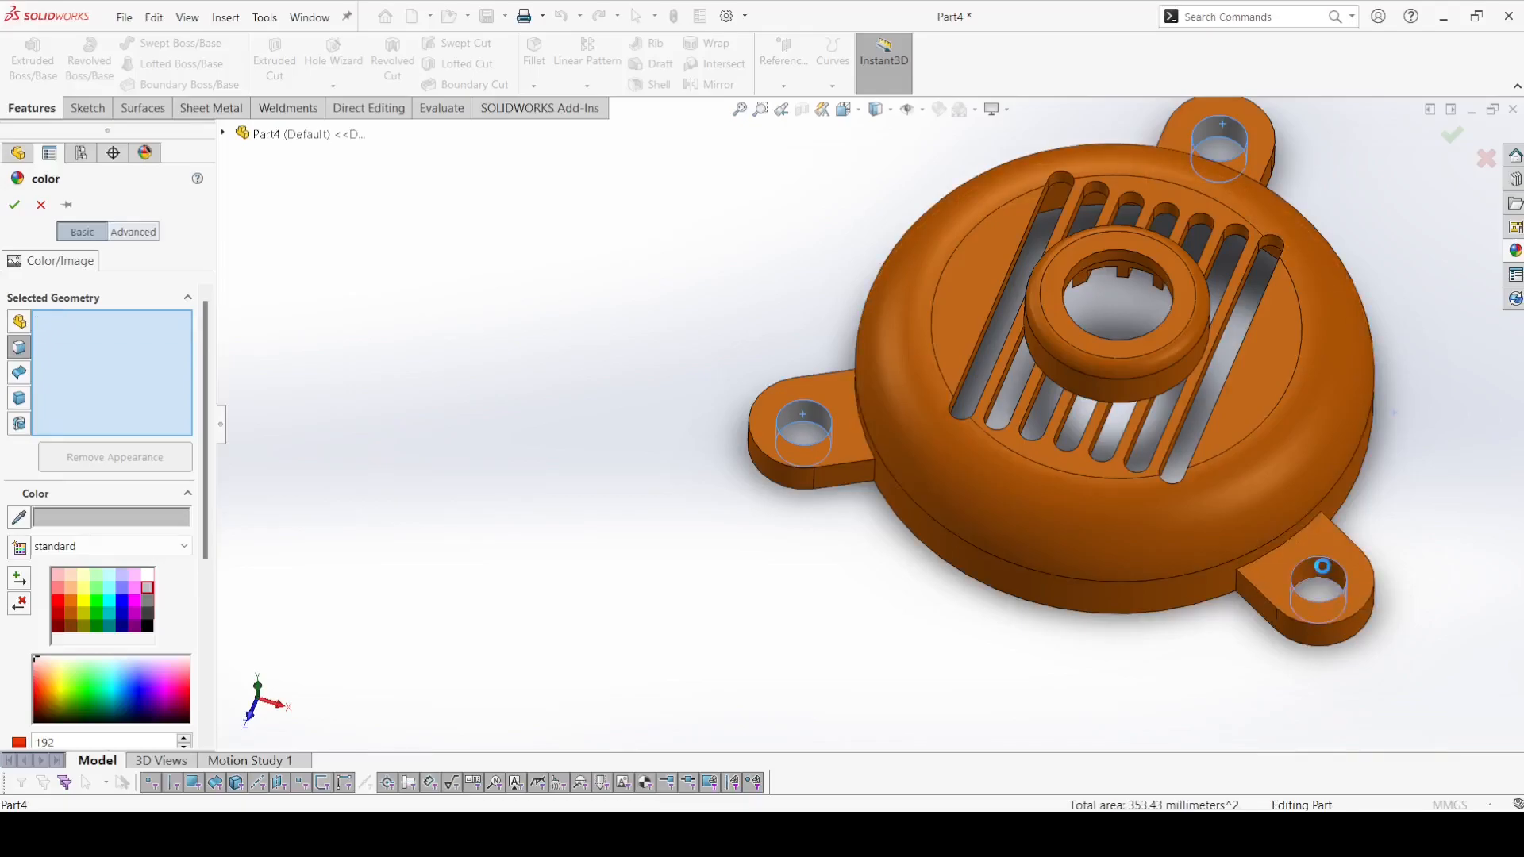
{"action": "left_click", "coordinate": [14, 205]}
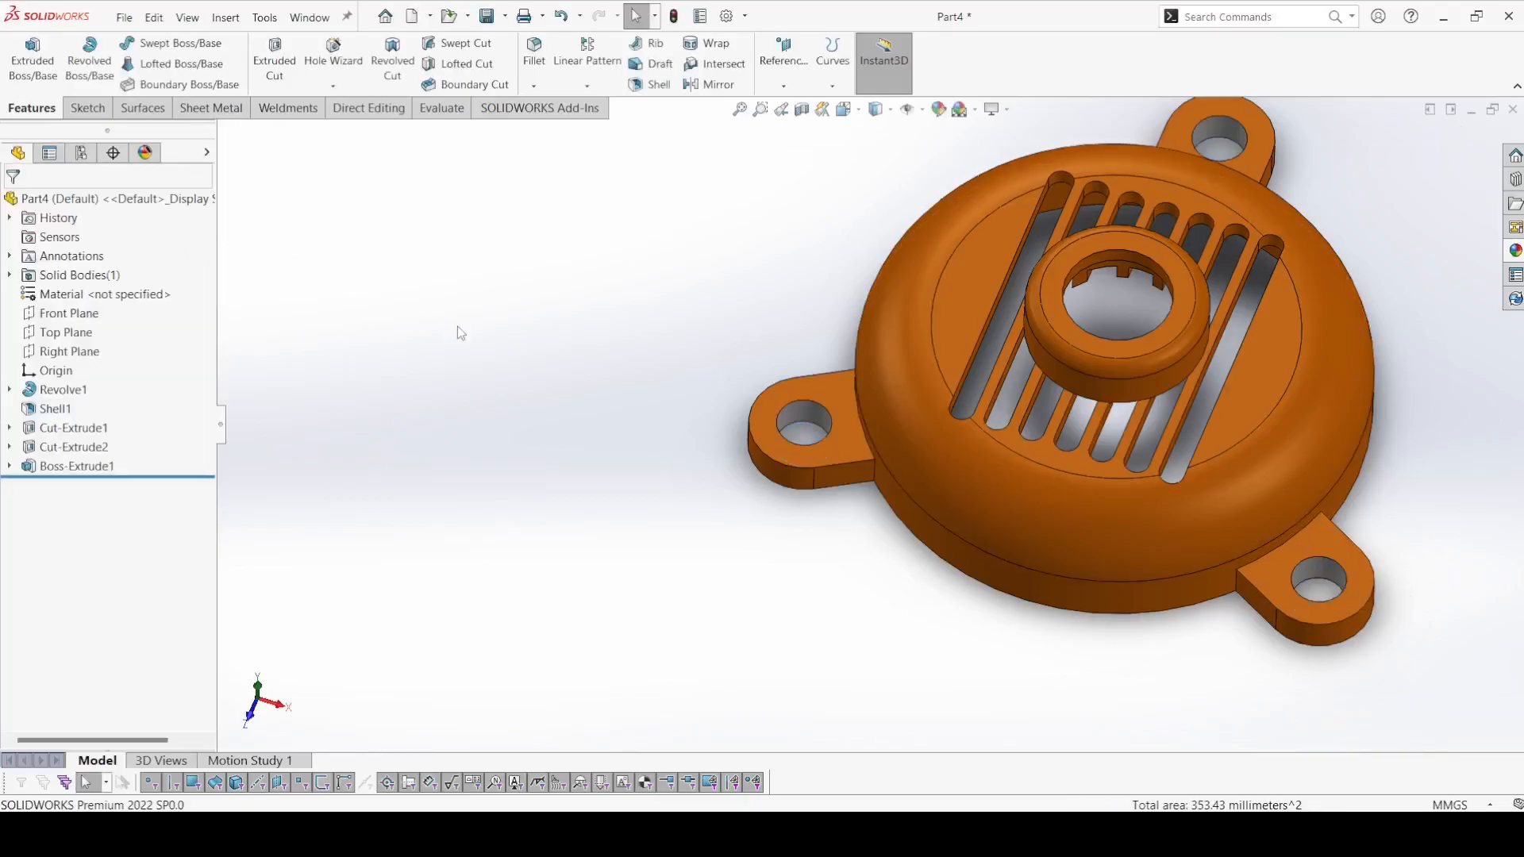
{"action": "left_click", "coordinate": [843, 109]}
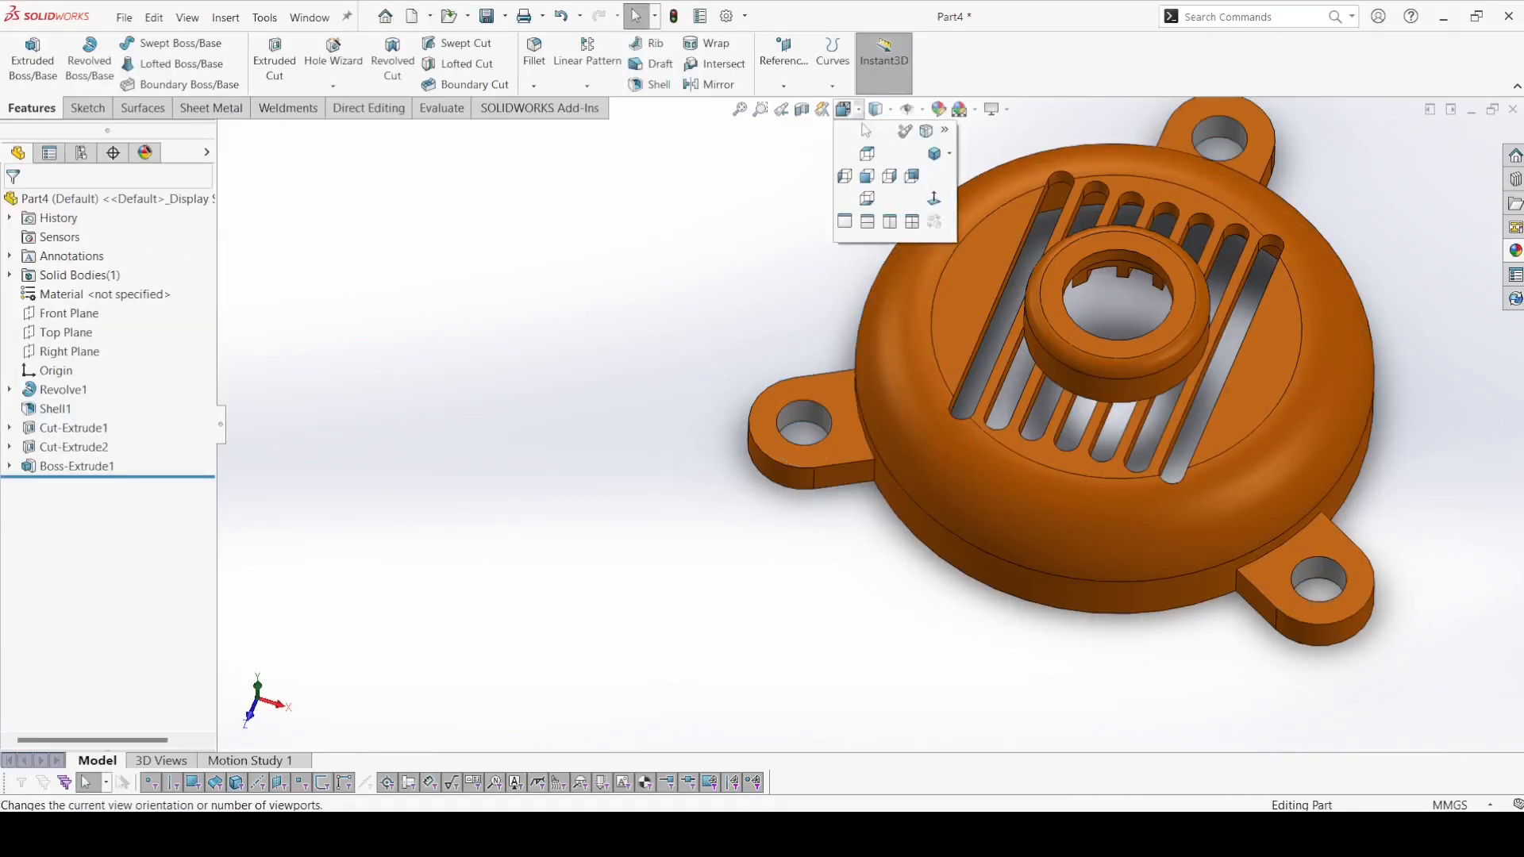
{"action": "left_click", "coordinate": [935, 153]}
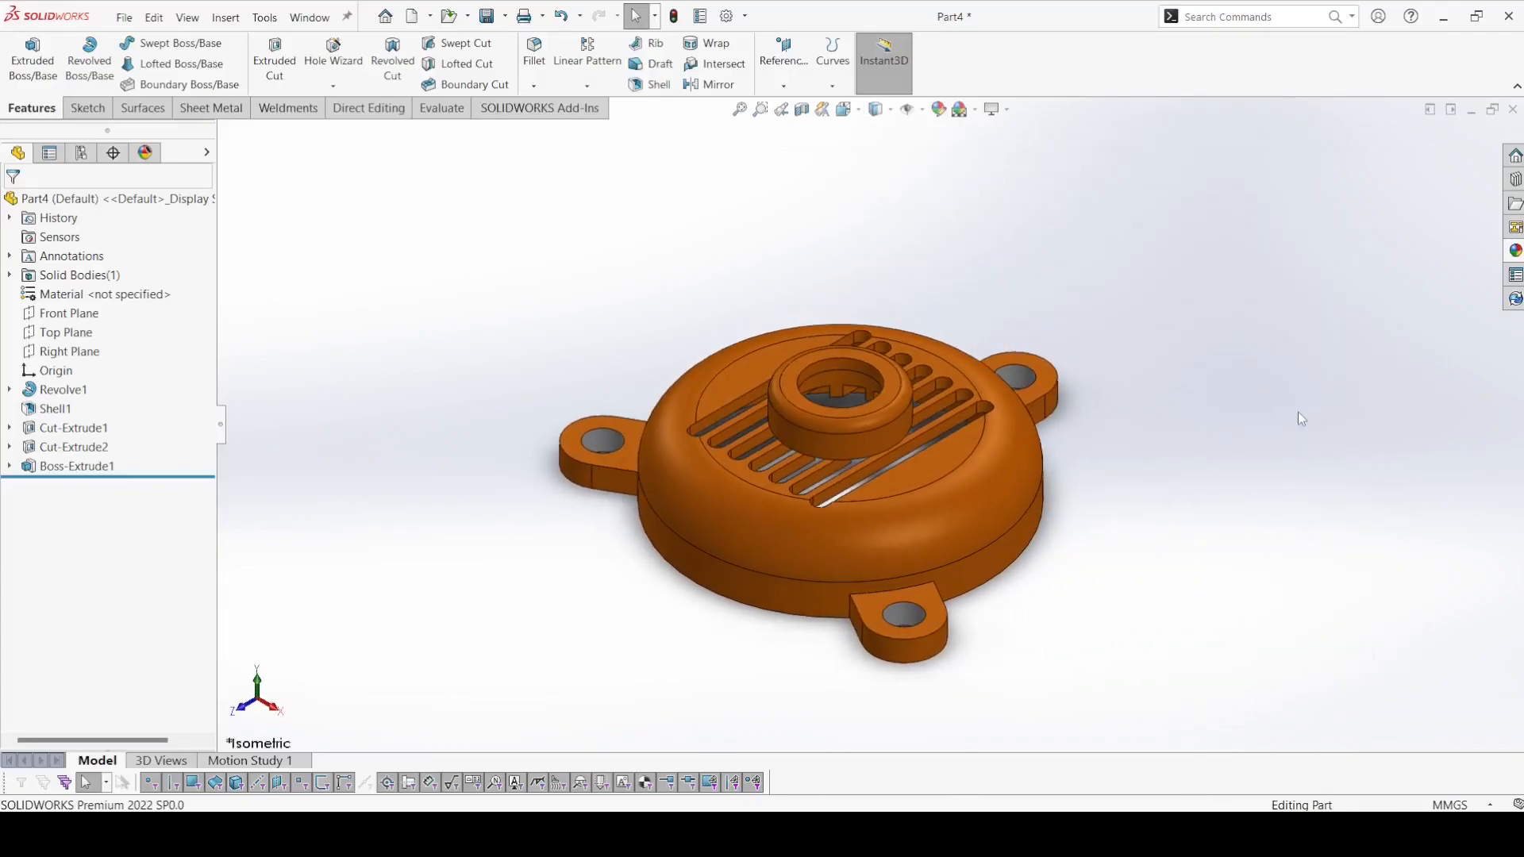